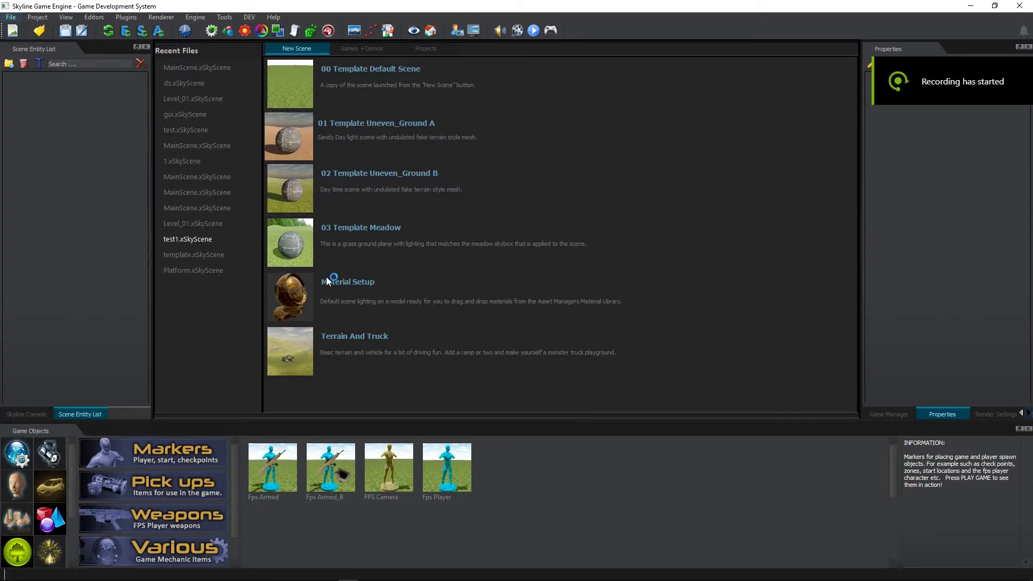
Browse the new scene templates and the list of games and demos on the start screen
{"action": "left_click", "coordinate": [492, 233]}
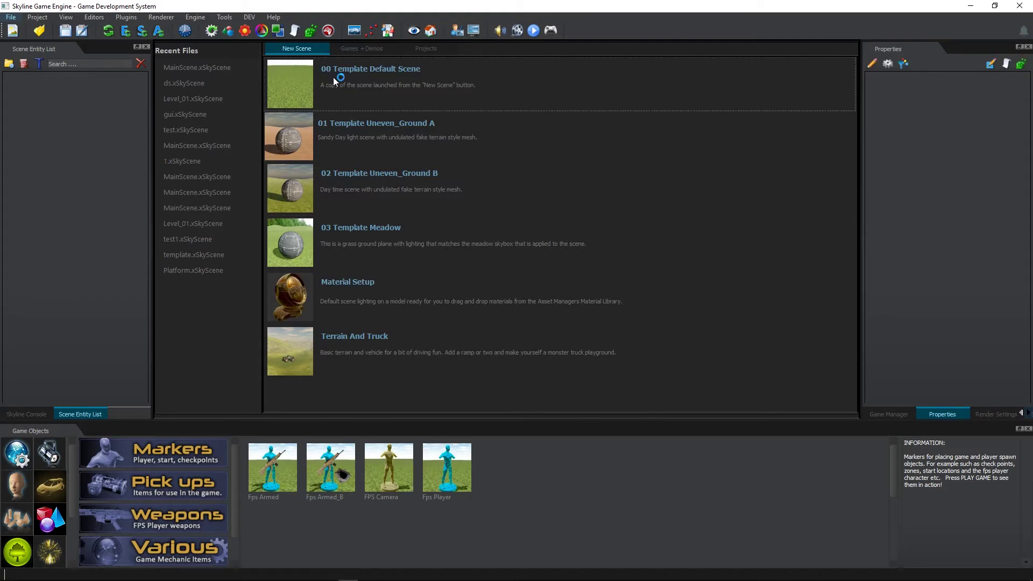
{"action": "left_click", "coordinate": [363, 353]}
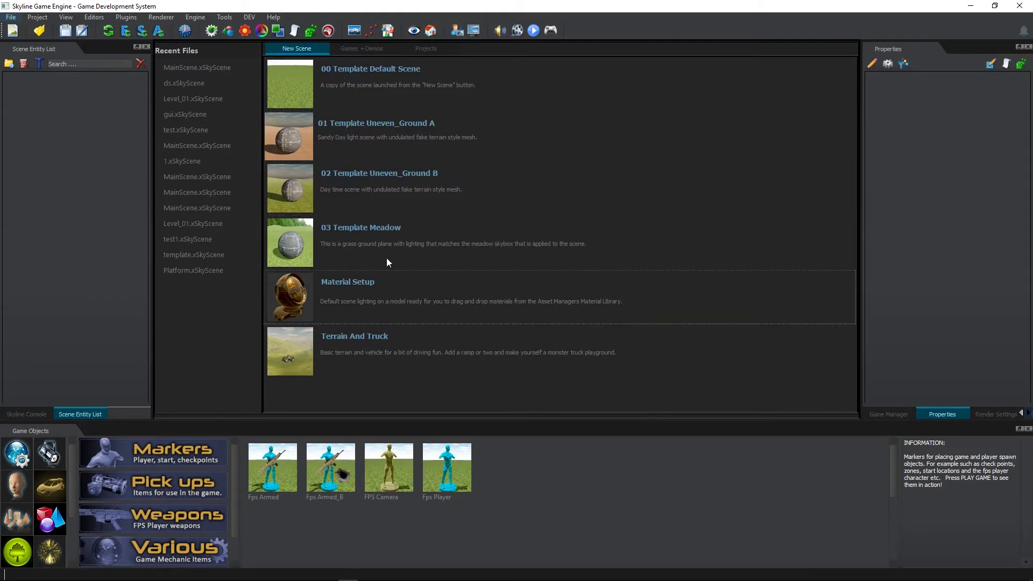
{"action": "left_click", "coordinate": [360, 51]}
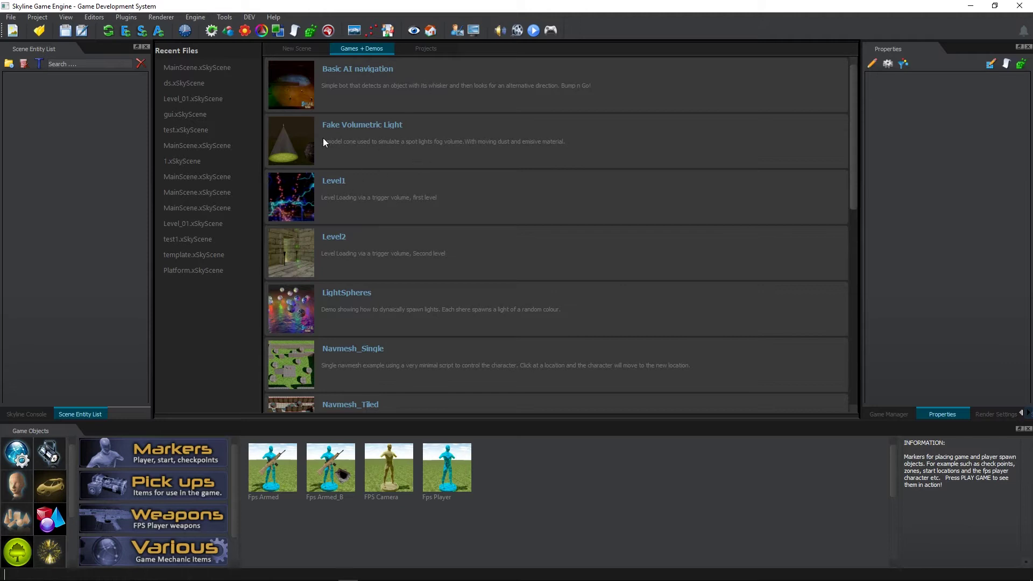
{"action": "scroll", "coordinate": [379, 195], "scroll_direction": "down", "scroll_amount": 8}
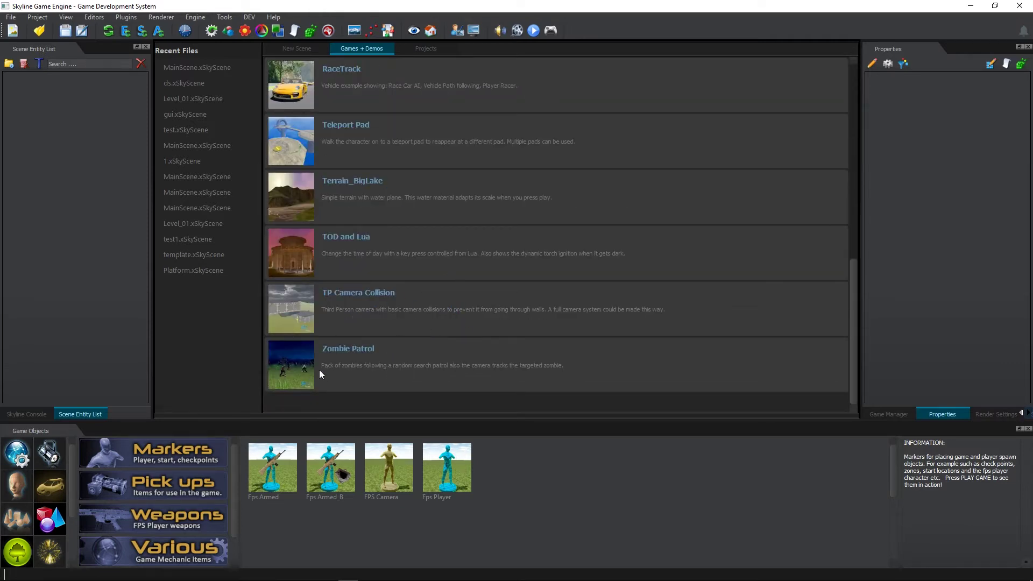
{"action": "scroll", "coordinate": [409, 323], "scroll_direction": "up", "scroll_amount": 6}
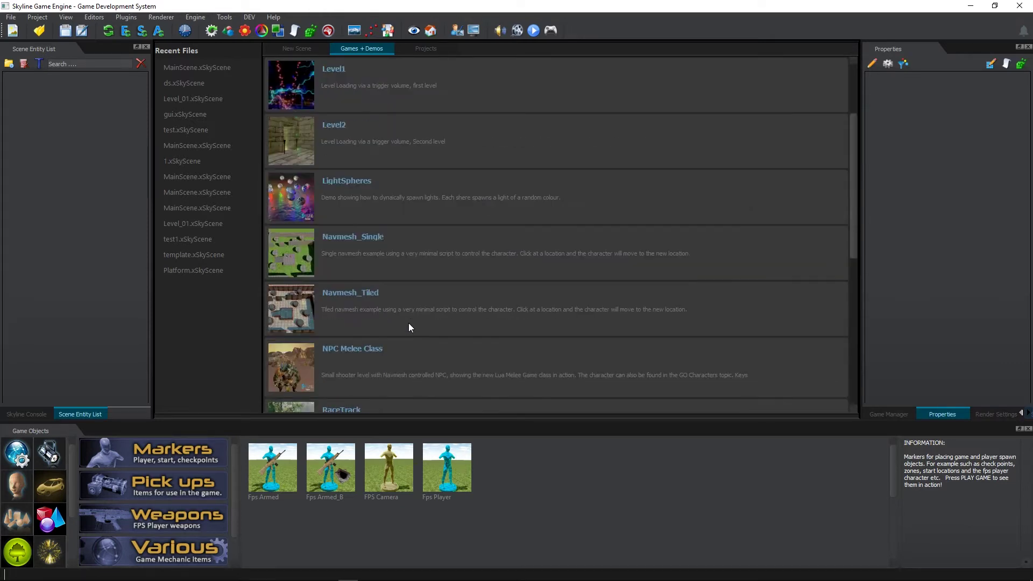
Create a project named "this is a new project" in the default Projects folder, with Generate Game Manager enabled
{"action": "left_click", "coordinate": [434, 51]}
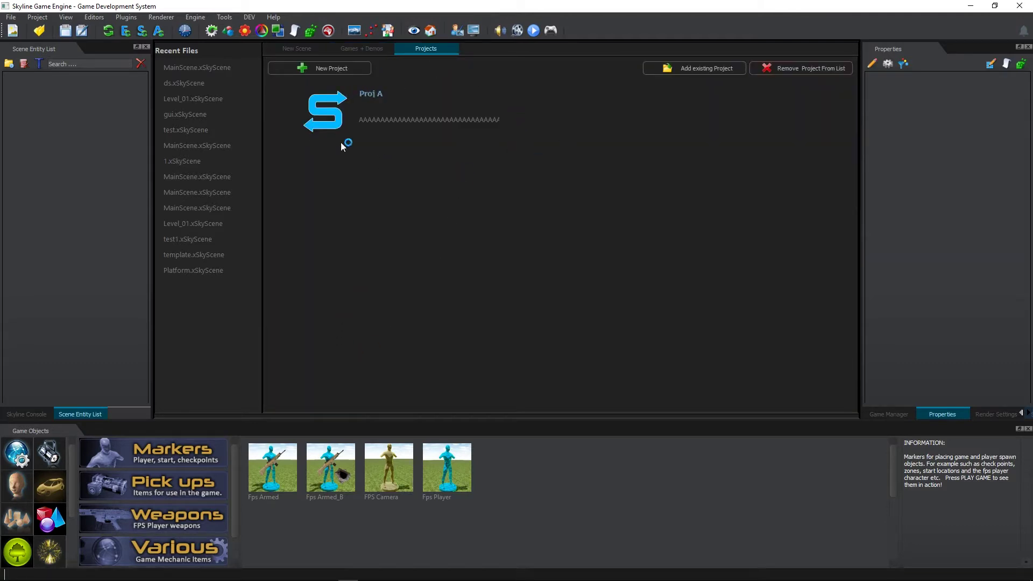
{"action": "left_click", "coordinate": [338, 69]}
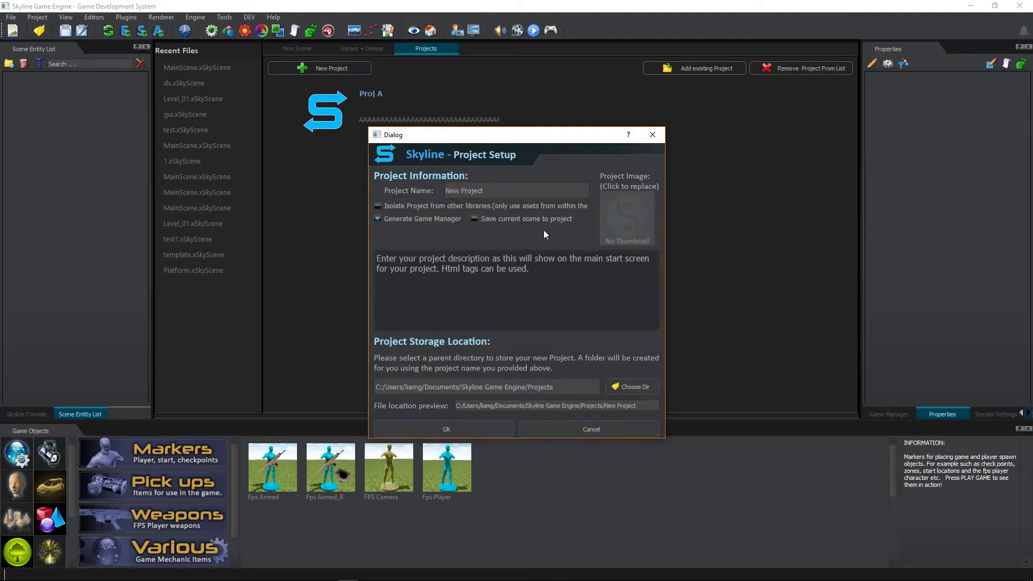
{"action": "key", "text": "Tab"}
{"action": "type", "text": "this is a new project"}
{"action": "left_click_drag", "start_coordinate": [377, 258], "coordinate": [532, 270]}
{"action": "left_click", "coordinate": [549, 295]}
{"action": "mouse_move", "coordinate": [395, 210]}
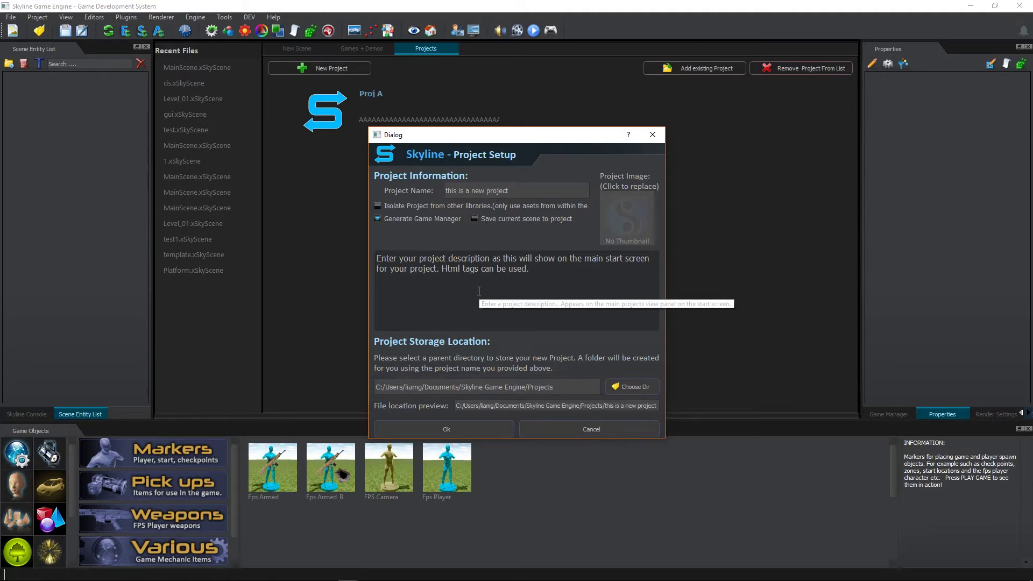
{"action": "left_click", "coordinate": [478, 428]}
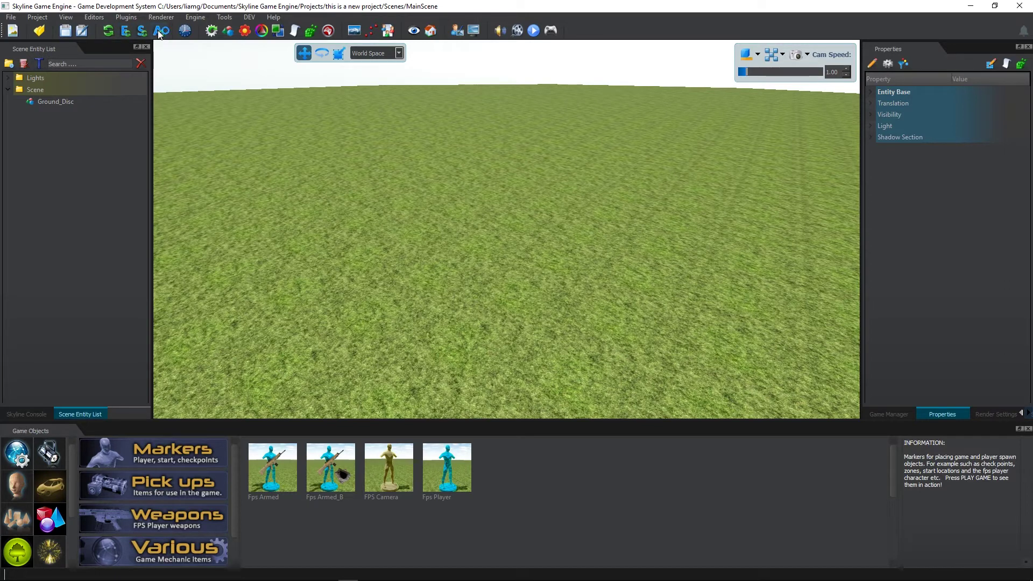
Show and hide the viewport statistics overlay, and bring up the Game Manager settings
{"action": "left_click", "coordinate": [186, 31]}
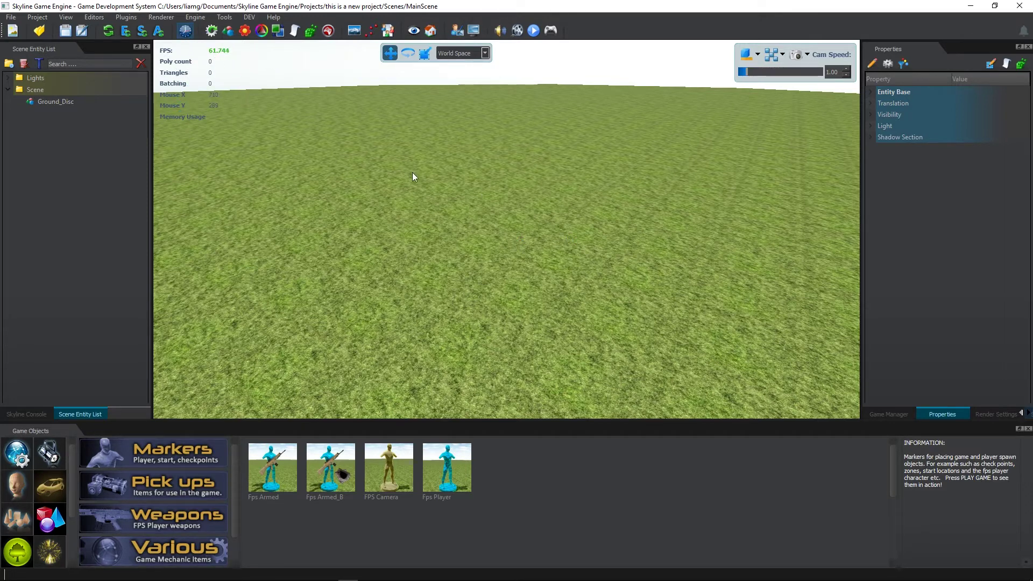
{"action": "left_click", "coordinate": [189, 31]}
{"action": "left_click", "coordinate": [211, 32]}
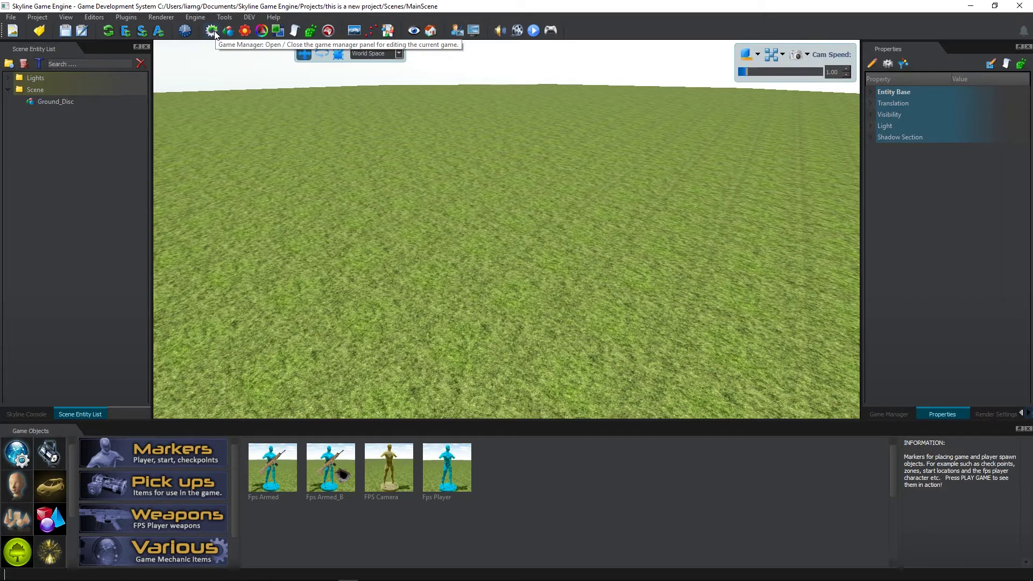
{"action": "left_click", "coordinate": [889, 414]}
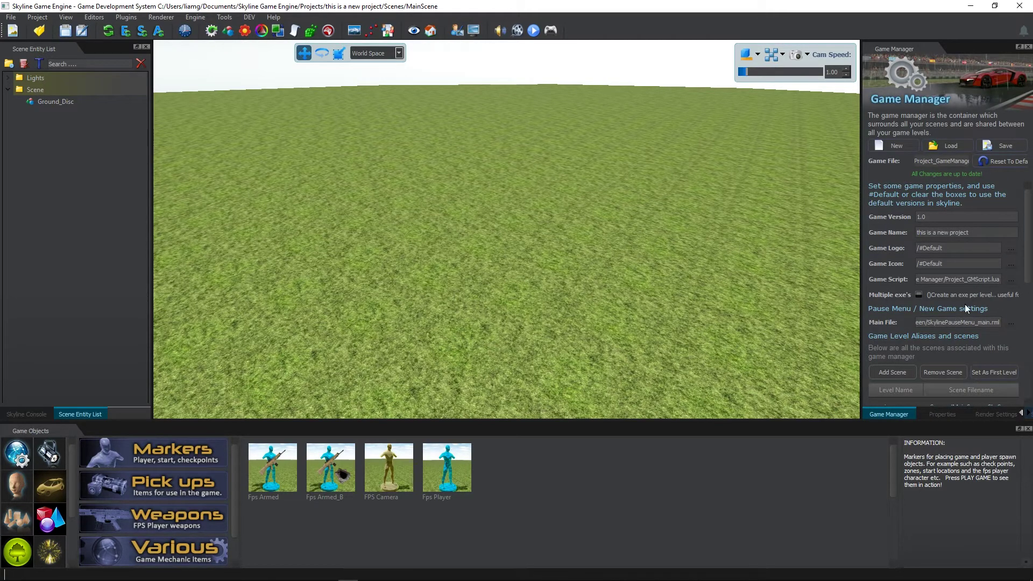
Open the Mesh Editor for a brief look and close it
{"action": "left_click", "coordinate": [228, 31]}
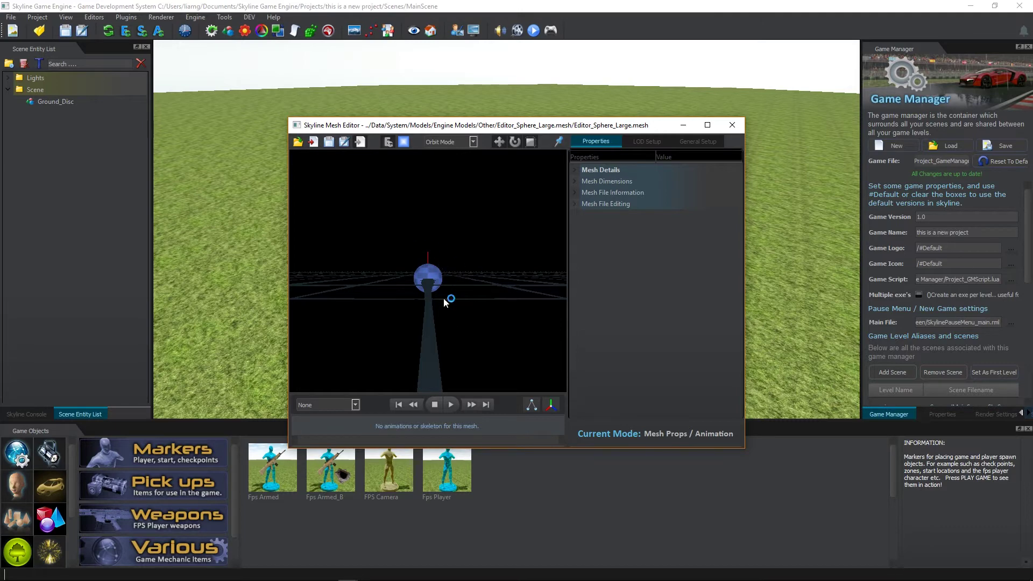
{"action": "left_click", "coordinate": [737, 124]}
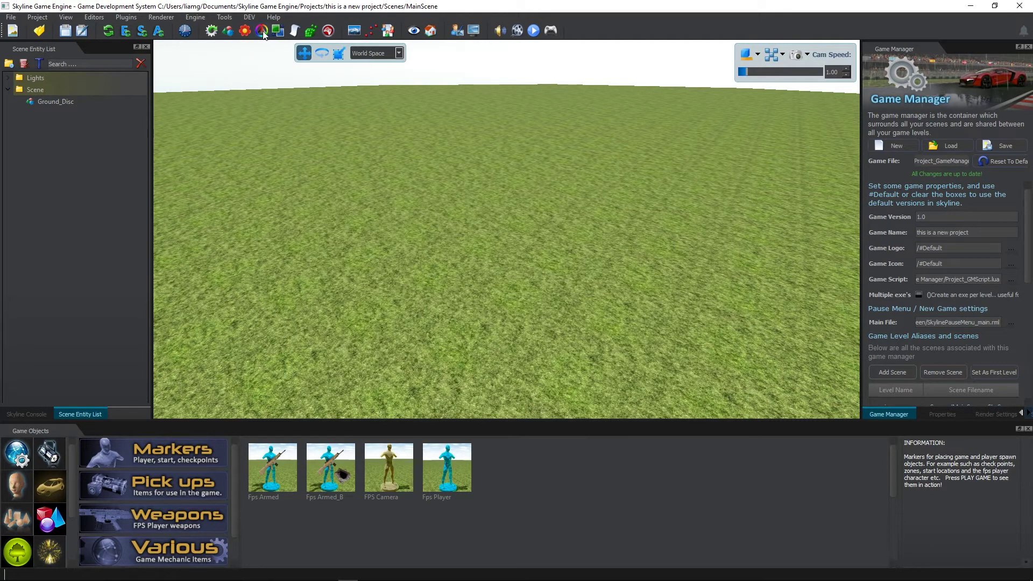
Open the Asset Manager and look through the folders of the Skyline UserLib
{"action": "left_click", "coordinate": [250, 35]}
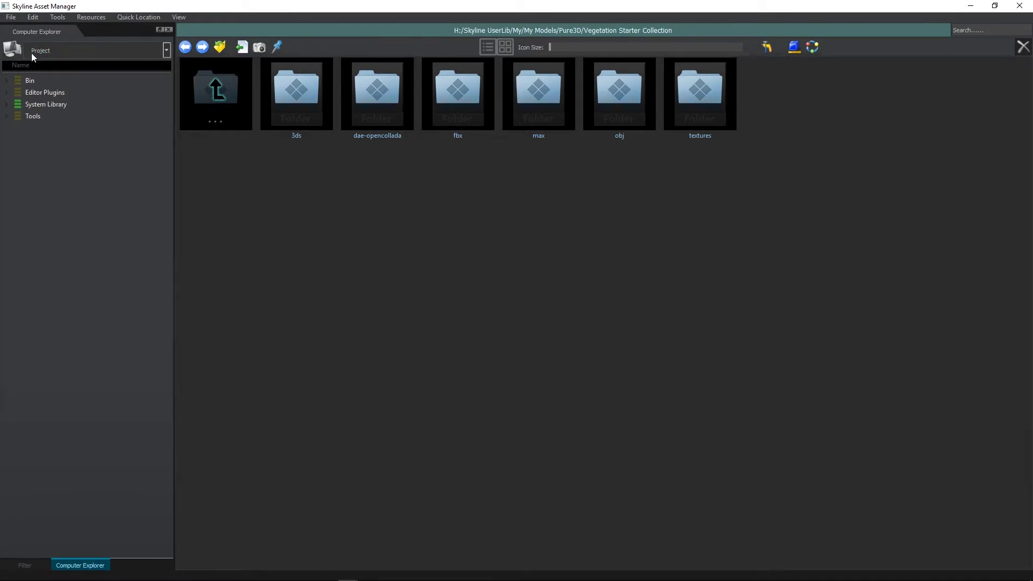
{"action": "left_click", "coordinate": [168, 52]}
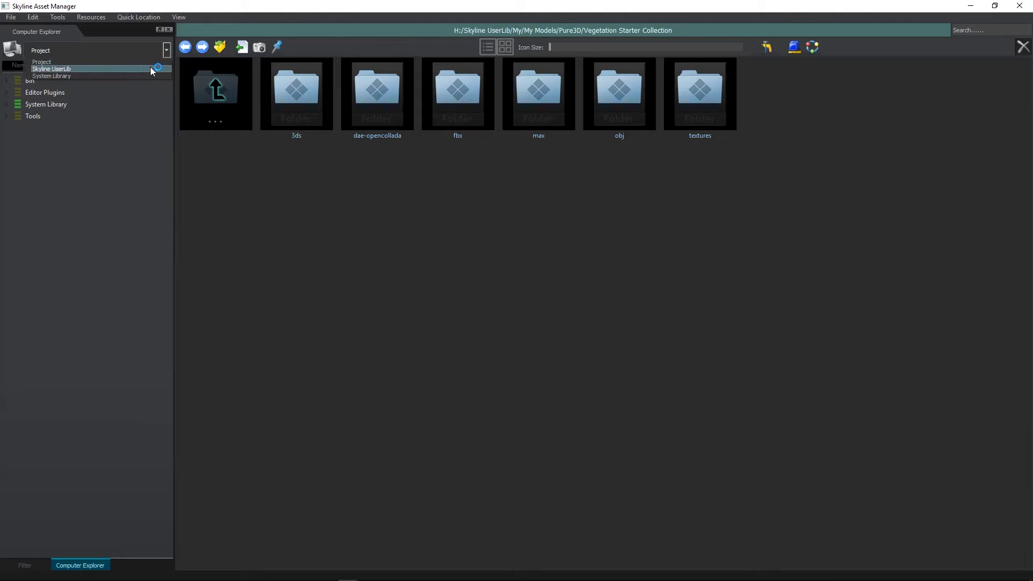
{"action": "left_click", "coordinate": [151, 68]}
{"action": "scroll", "coordinate": [61, 196], "scroll_direction": "down", "scroll_amount": 5}
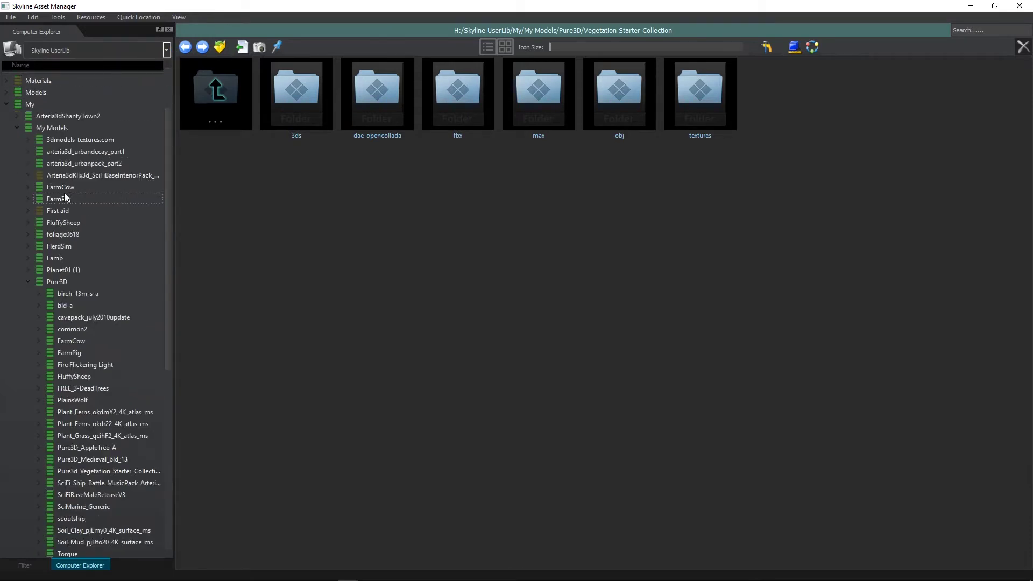
{"action": "scroll", "coordinate": [66, 191], "scroll_direction": "up", "scroll_amount": 8}
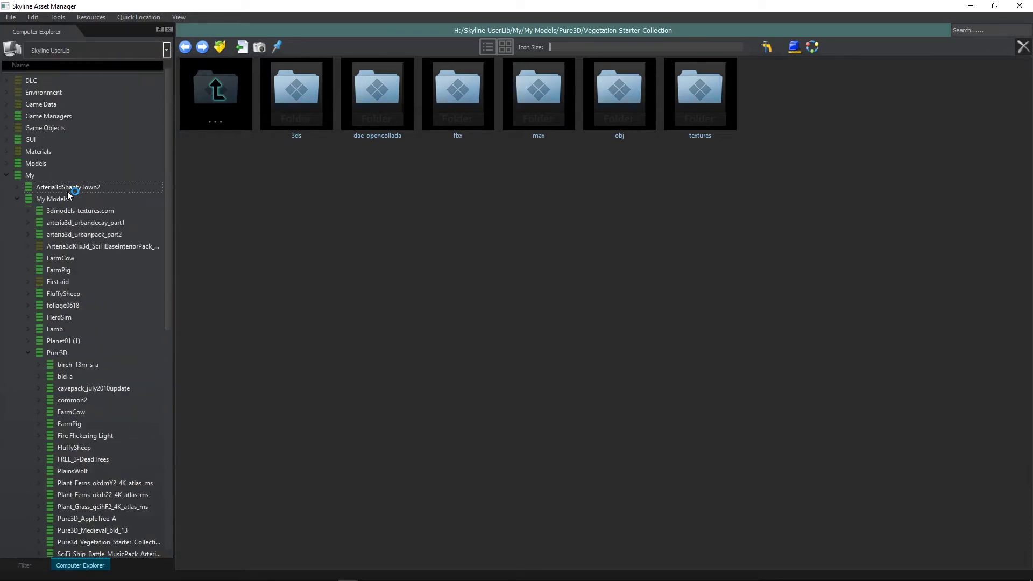
{"action": "scroll", "coordinate": [67, 191], "scroll_direction": "down", "scroll_amount": 11}
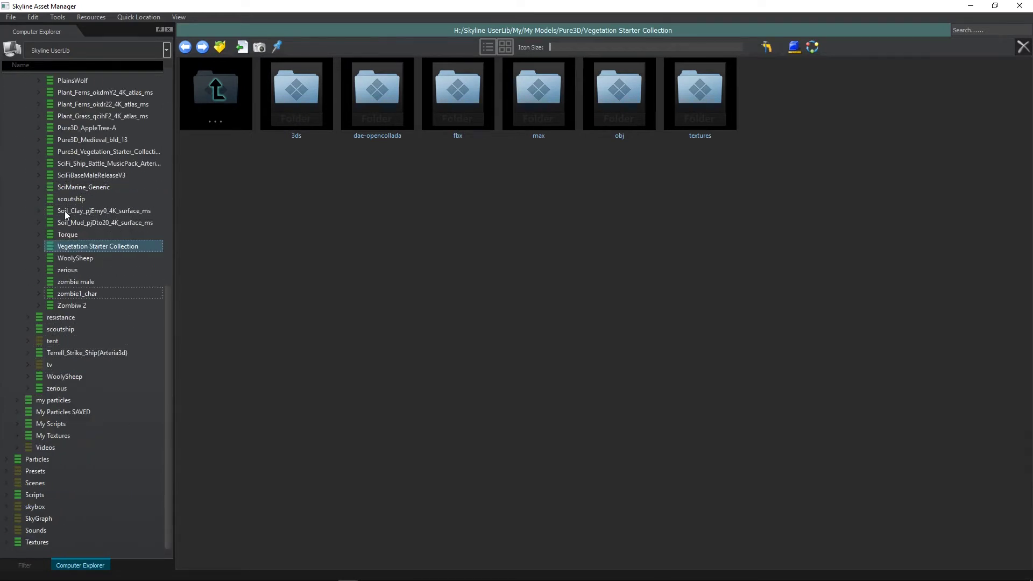
{"action": "scroll", "coordinate": [83, 279], "scroll_direction": "up", "scroll_amount": 8}
{"action": "scroll", "coordinate": [81, 268], "scroll_direction": "down", "scroll_amount": 8}
{"action": "scroll", "coordinate": [78, 263], "scroll_direction": "up", "scroll_amount": 11}
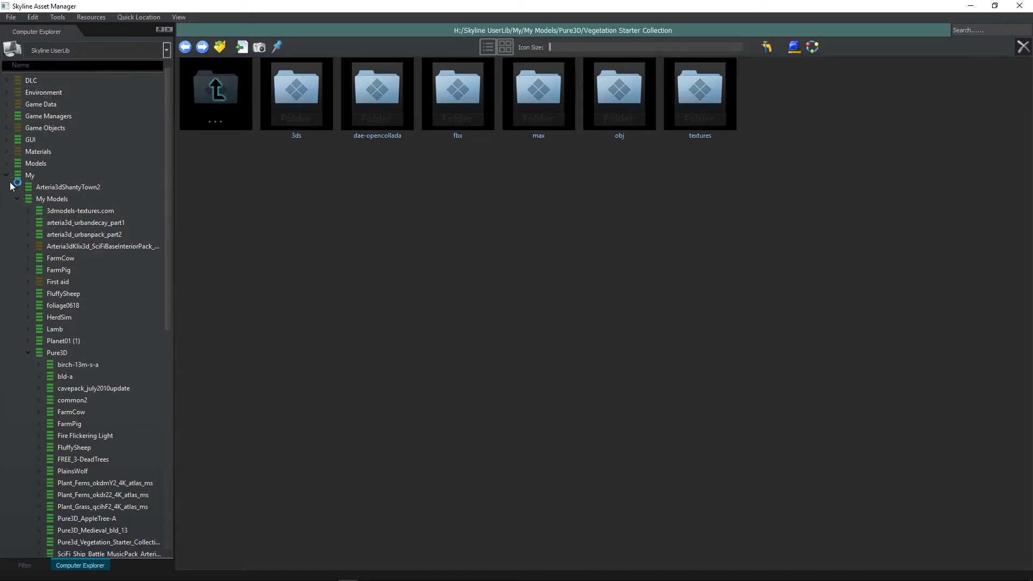
View the System Library folders and close the Asset Manager
{"action": "left_click", "coordinate": [167, 51]}
{"action": "left_click", "coordinate": [146, 75]}
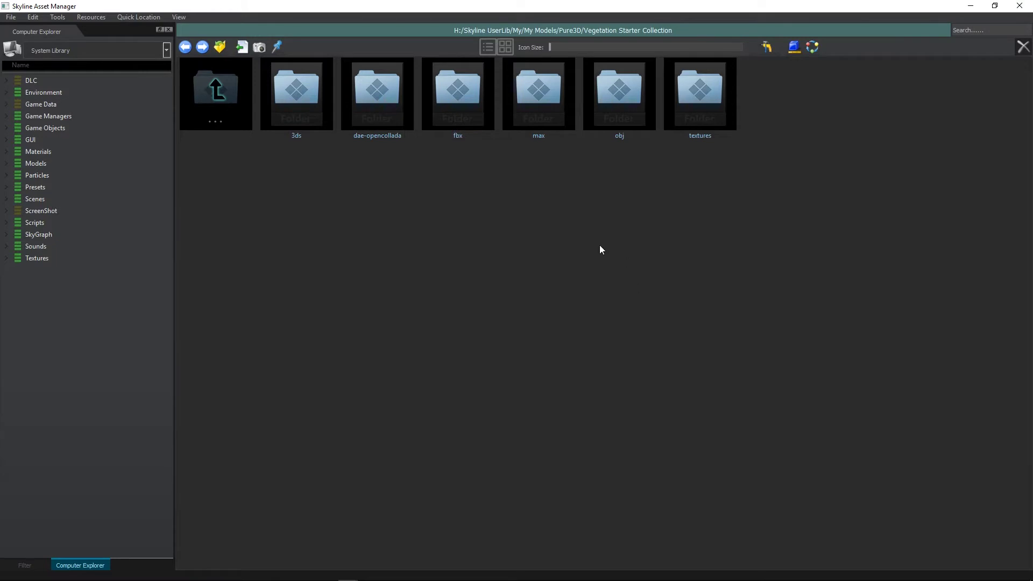
{"action": "left_click", "coordinate": [1022, 7]}
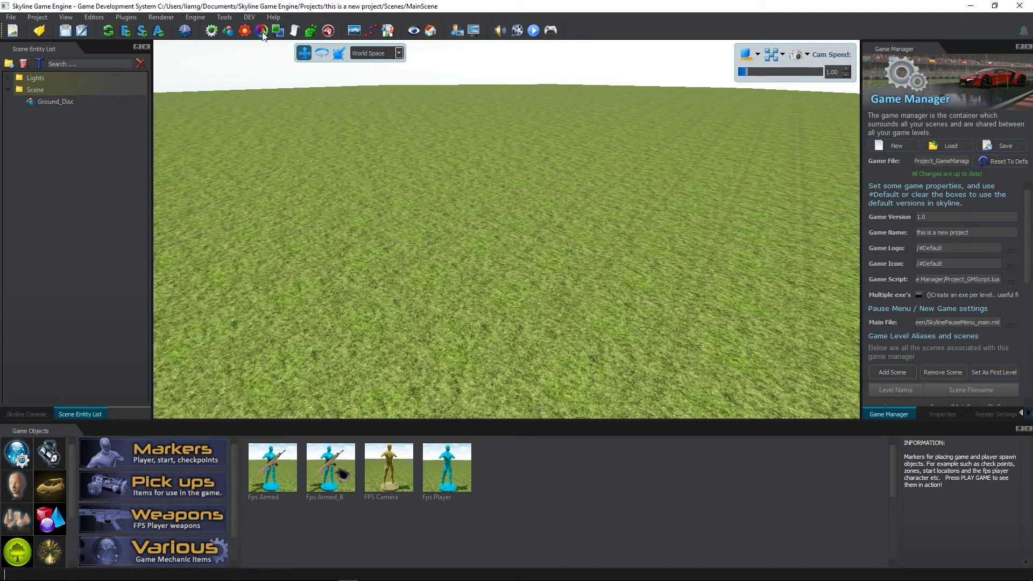
Open the Material Editor for the ground disc and examine the grass material's general settings and base layers
{"action": "left_click", "coordinate": [337, 231]}
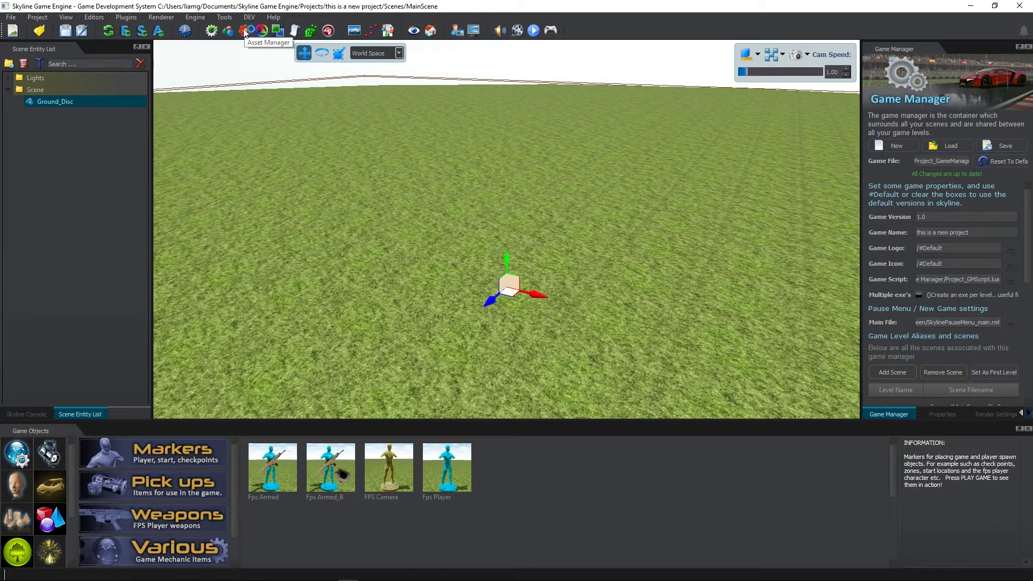
{"action": "left_click", "coordinate": [262, 30]}
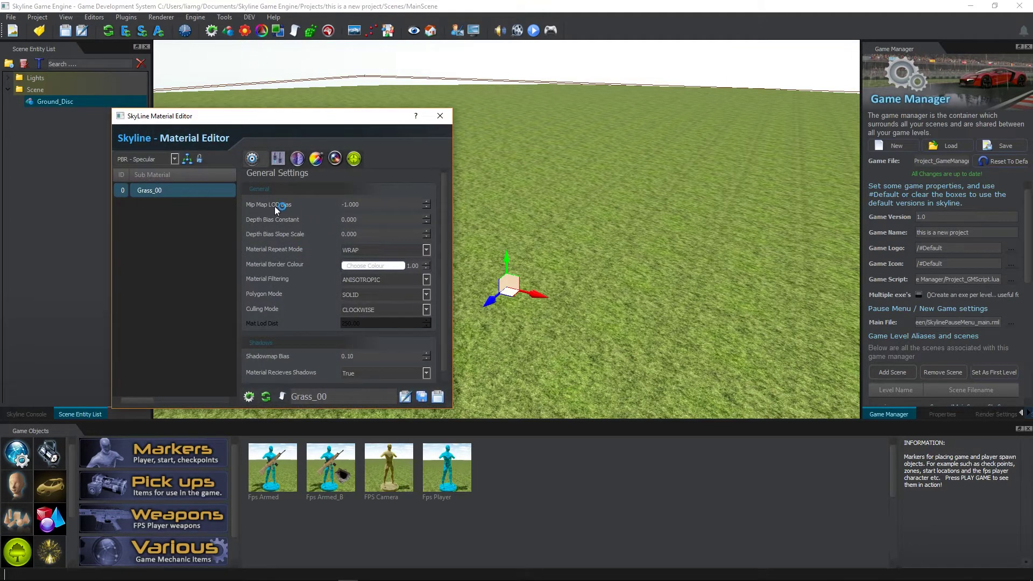
{"action": "scroll", "coordinate": [266, 289], "scroll_direction": "down", "scroll_amount": 1}
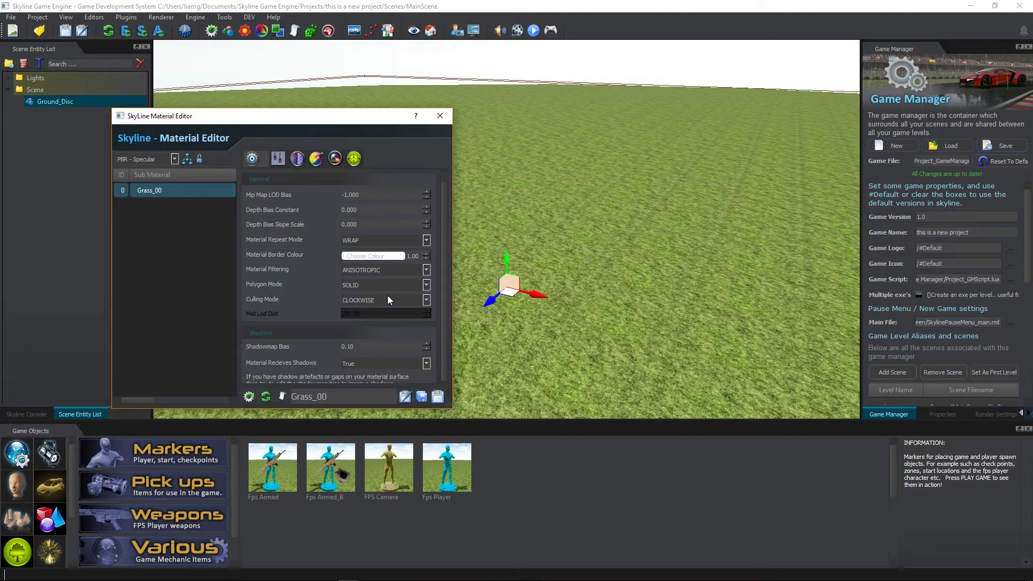
{"action": "left_click", "coordinate": [277, 158]}
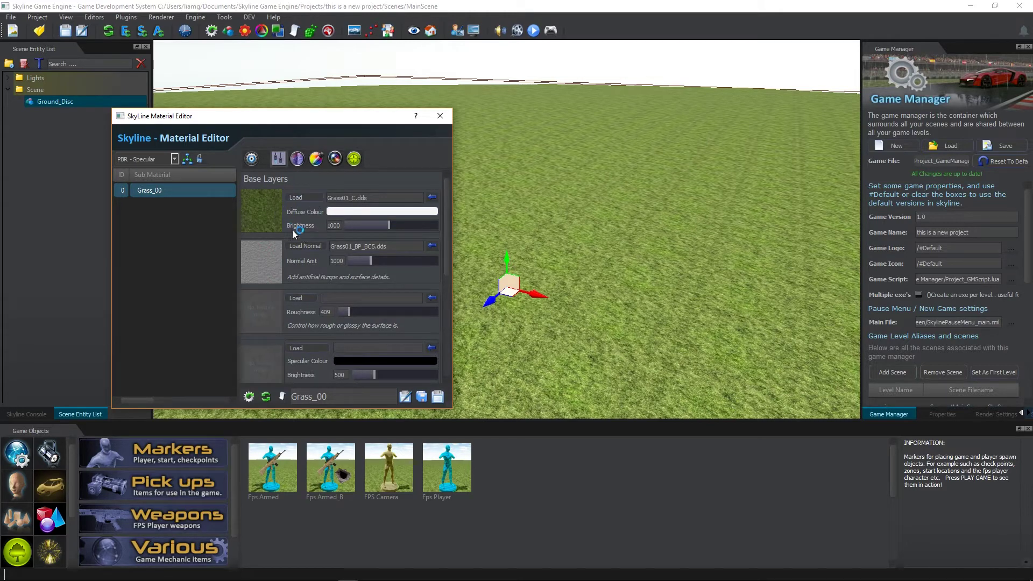
{"action": "left_click", "coordinate": [298, 198]}
{"action": "scroll", "coordinate": [312, 314], "scroll_direction": "down", "scroll_amount": 3}
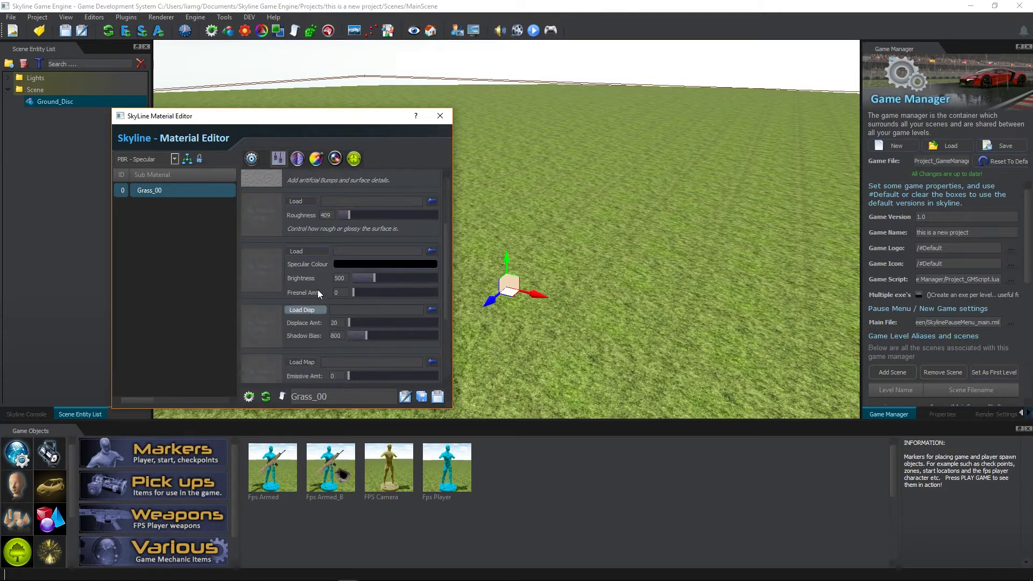
{"action": "scroll", "coordinate": [301, 327], "scroll_direction": "up", "scroll_amount": 3}
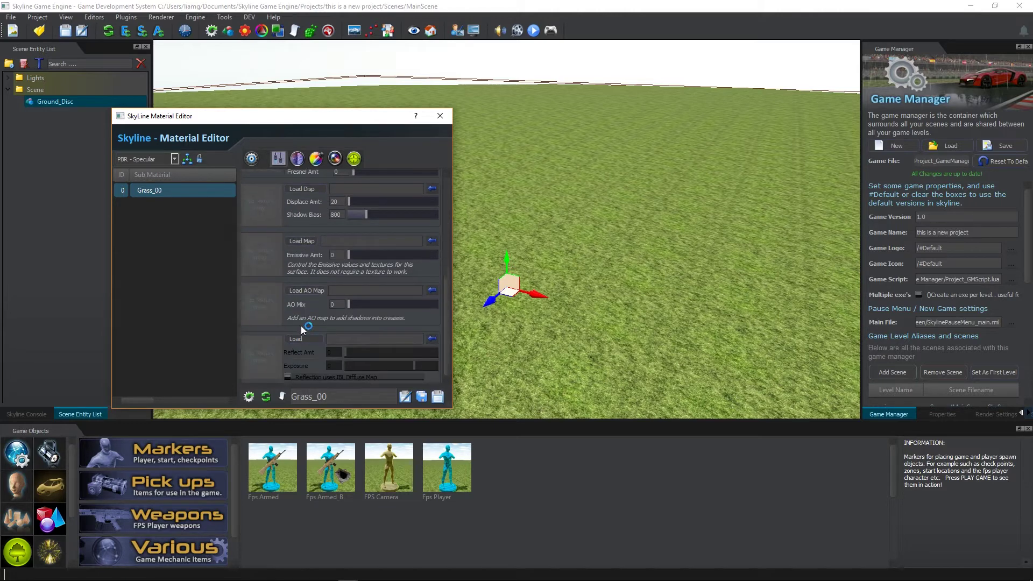
Change the grass material's type to PBR - Metallic and view its detail layers
{"action": "left_click", "coordinate": [173, 159]}
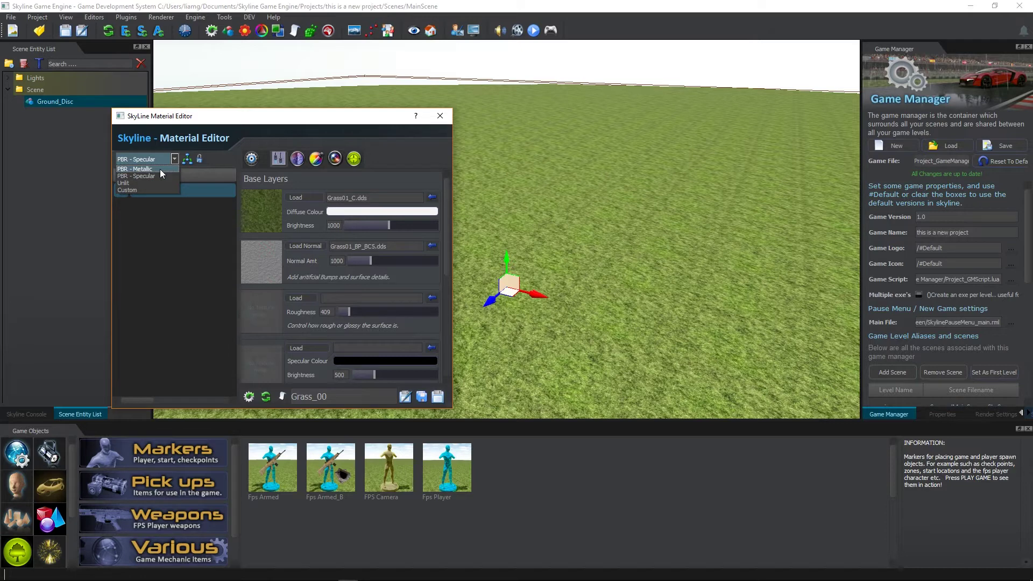
{"action": "left_click", "coordinate": [160, 169]}
{"action": "left_click", "coordinate": [175, 159]}
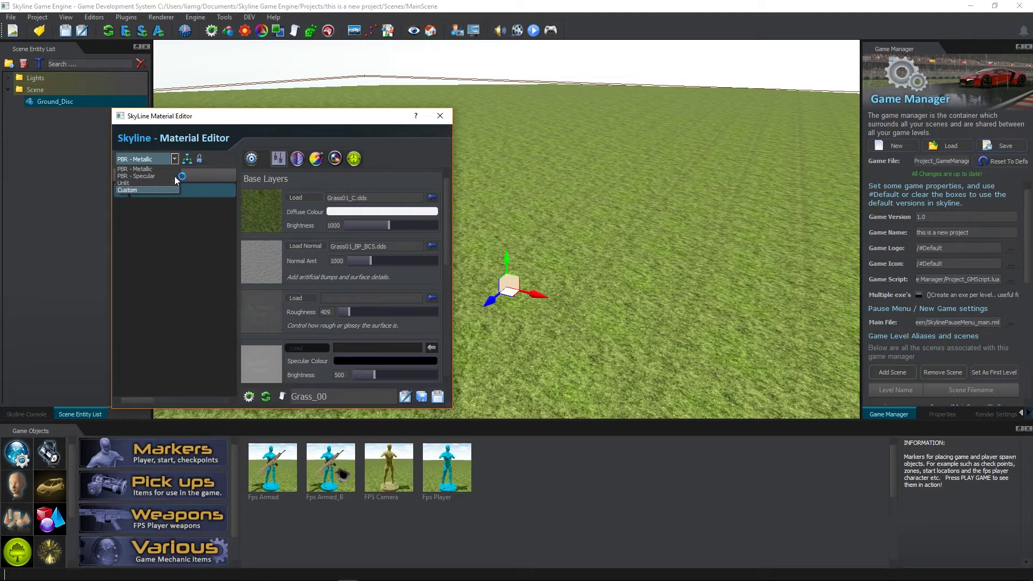
{"action": "left_click", "coordinate": [316, 159]}
{"action": "left_click", "coordinate": [297, 158]}
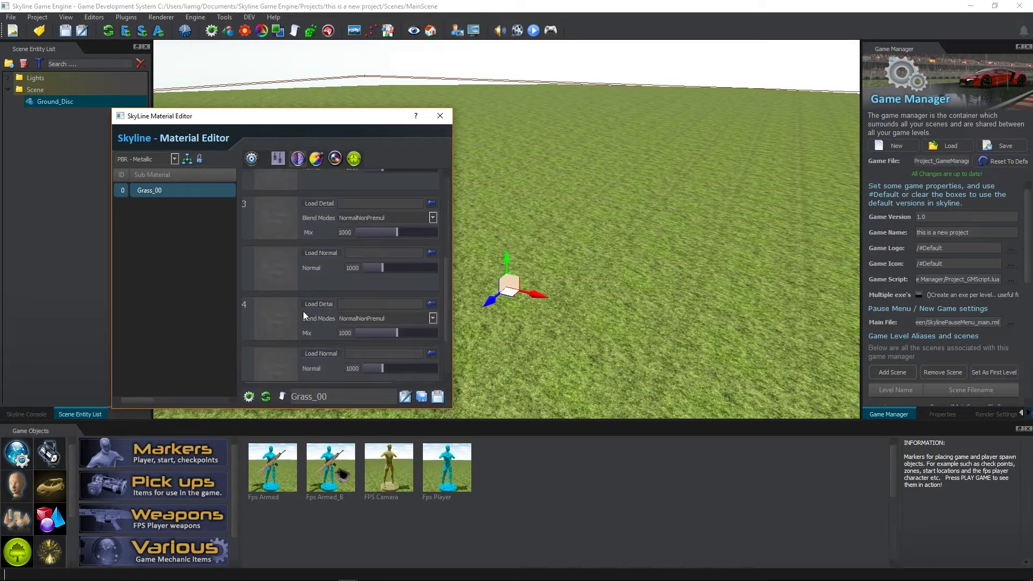
Try the Enable Reject option and a Reject value of 457 in the base layer alpha settings, returning the value to its maximum
{"action": "left_click", "coordinate": [317, 161]}
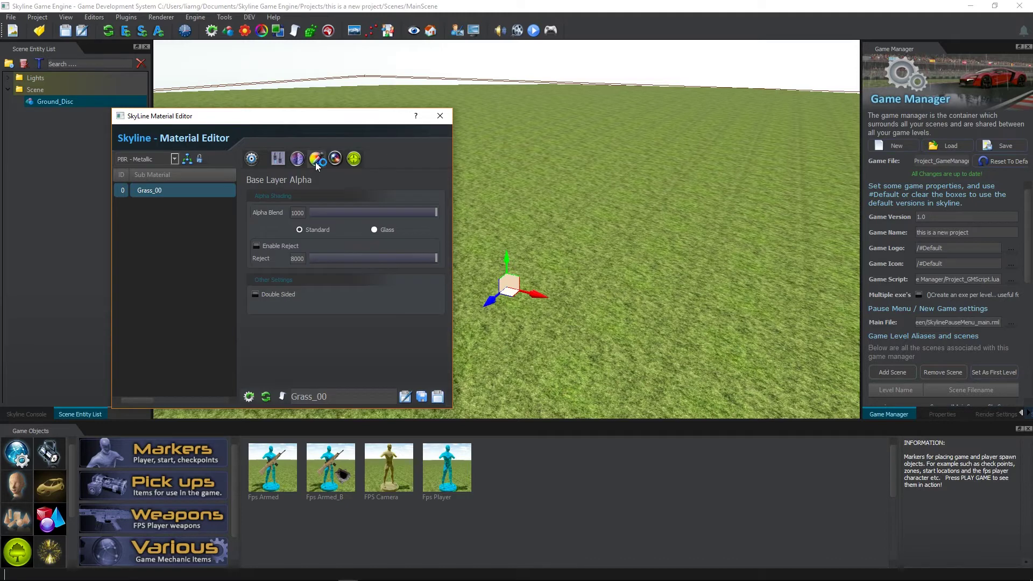
{"action": "left_click", "coordinate": [256, 247]}
{"action": "left_click", "coordinate": [256, 246]}
{"action": "left_click_drag", "start_coordinate": [437, 258], "coordinate": [416, 257]}
{"action": "left_click_drag", "start_coordinate": [319, 261], "coordinate": [367, 258]}
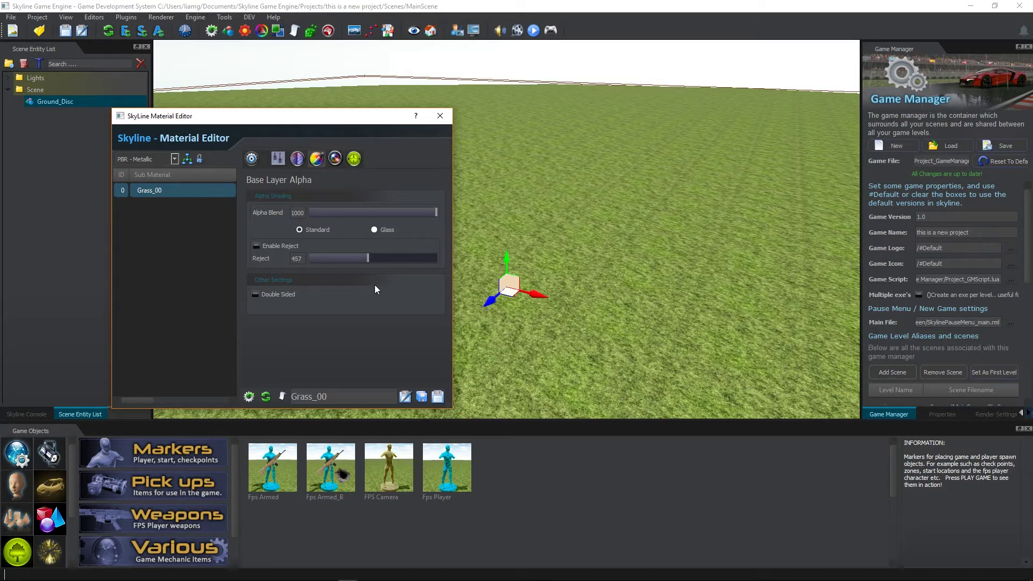
{"action": "left_click_drag", "start_coordinate": [369, 262], "coordinate": [434, 262]}
Examine the grass material's special options for wind, rim light and glow
{"action": "left_click", "coordinate": [332, 162]}
{"action": "scroll", "coordinate": [284, 244], "scroll_direction": "down", "scroll_amount": 3}
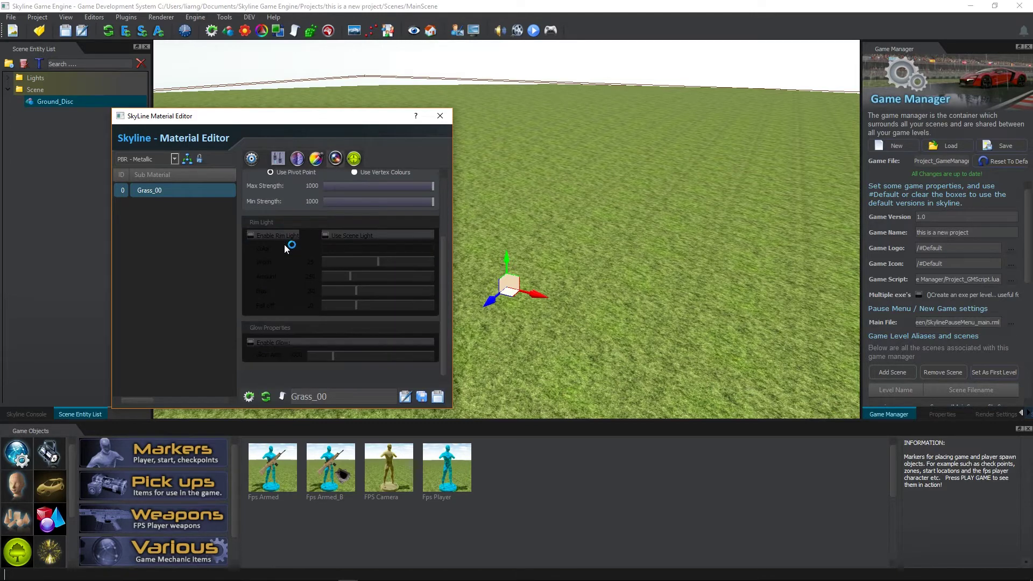
{"action": "scroll", "coordinate": [288, 243], "scroll_direction": "up", "scroll_amount": 3}
{"action": "scroll", "coordinate": [295, 259], "scroll_direction": "down", "scroll_amount": 2}
{"action": "scroll", "coordinate": [285, 260], "scroll_direction": "down", "scroll_amount": 1}
{"action": "scroll", "coordinate": [308, 292], "scroll_direction": "up", "scroll_amount": 1}
{"action": "scroll", "coordinate": [308, 292], "scroll_direction": "down", "scroll_amount": 1}
{"action": "scroll", "coordinate": [318, 285], "scroll_direction": "up", "scroll_amount": 3}
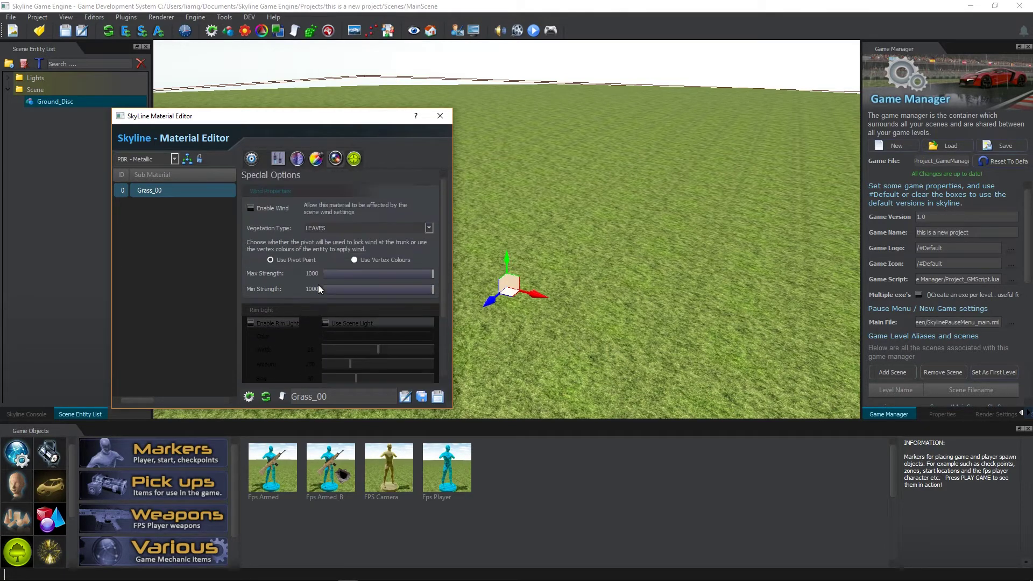
View the grass material's UV tools for the base and detail layers, and close the Material Editor without saving the materials
{"action": "left_click", "coordinate": [353, 158]}
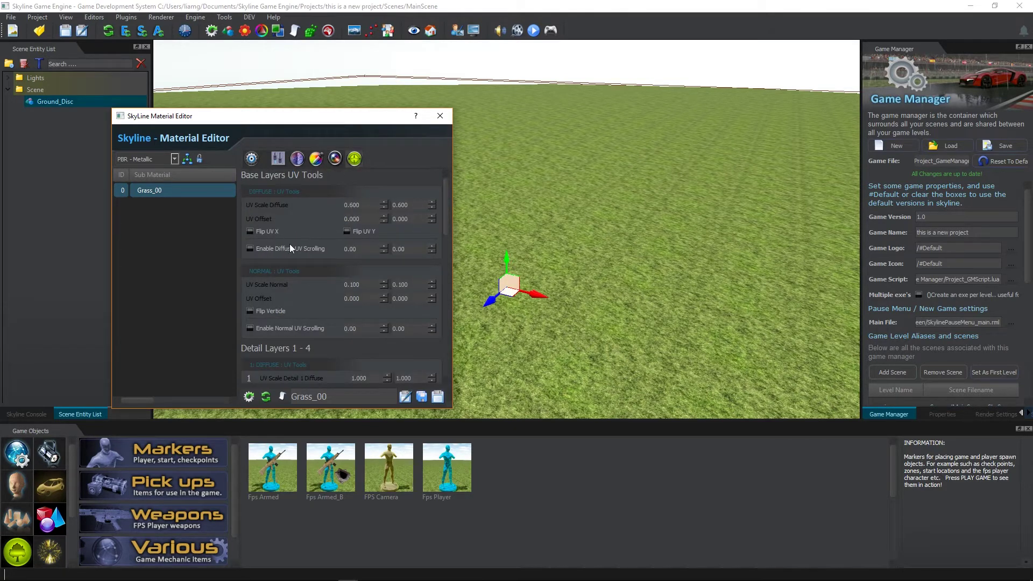
{"action": "scroll", "coordinate": [291, 250], "scroll_direction": "down", "scroll_amount": 5}
{"action": "left_click", "coordinate": [441, 116]}
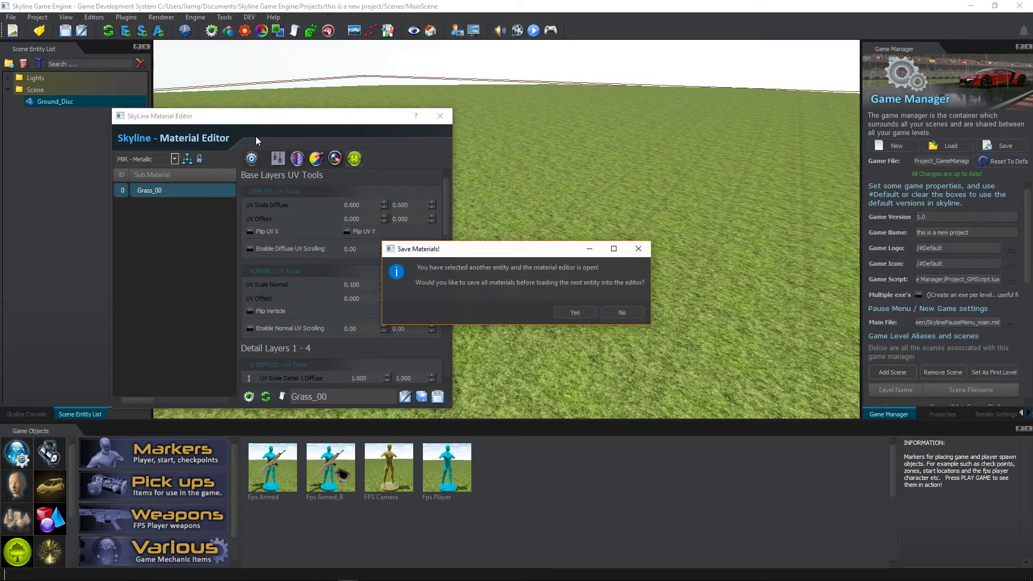
{"action": "left_click", "coordinate": [622, 312]}
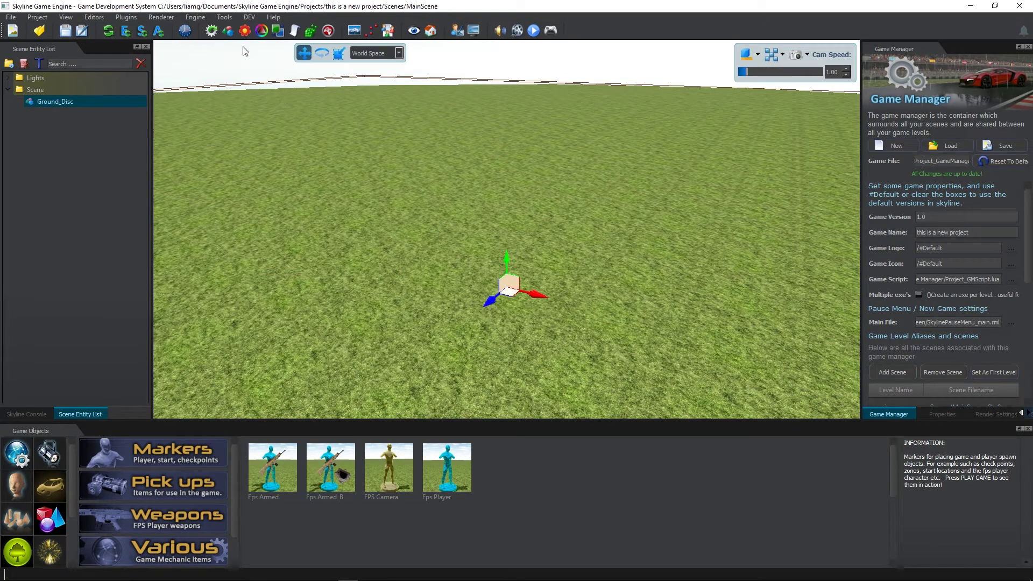
View the ground disc's material-editing command and briefly reopen the Material Editor before closing it
{"action": "right_click", "coordinate": [297, 126]}
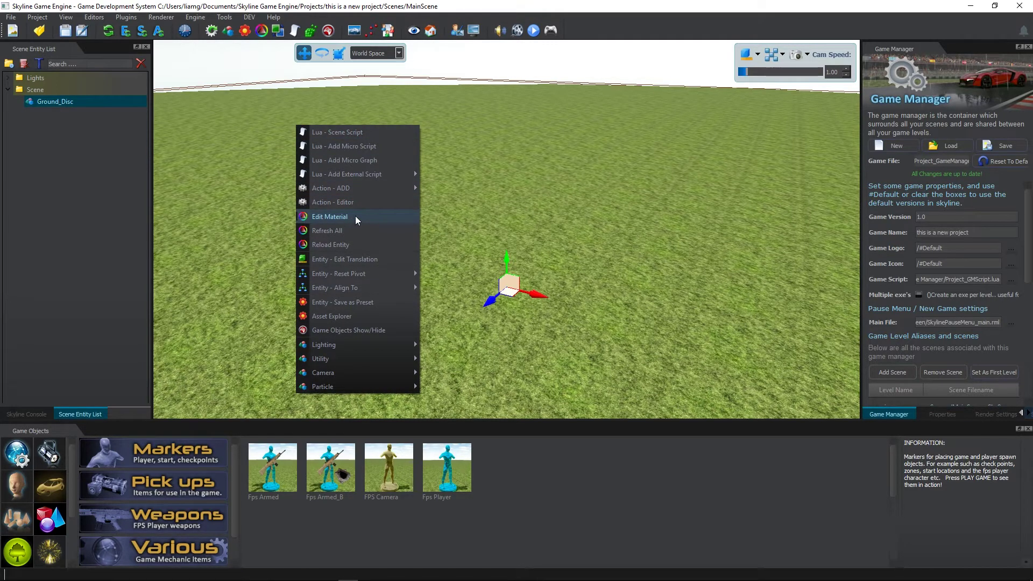
{"action": "left_click", "coordinate": [262, 30]}
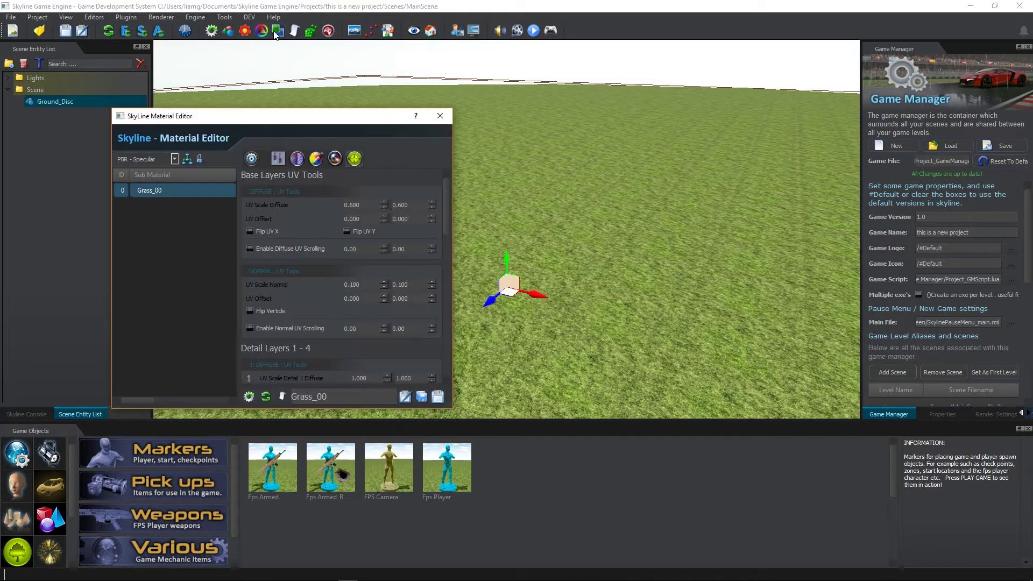
{"action": "left_click", "coordinate": [440, 116]}
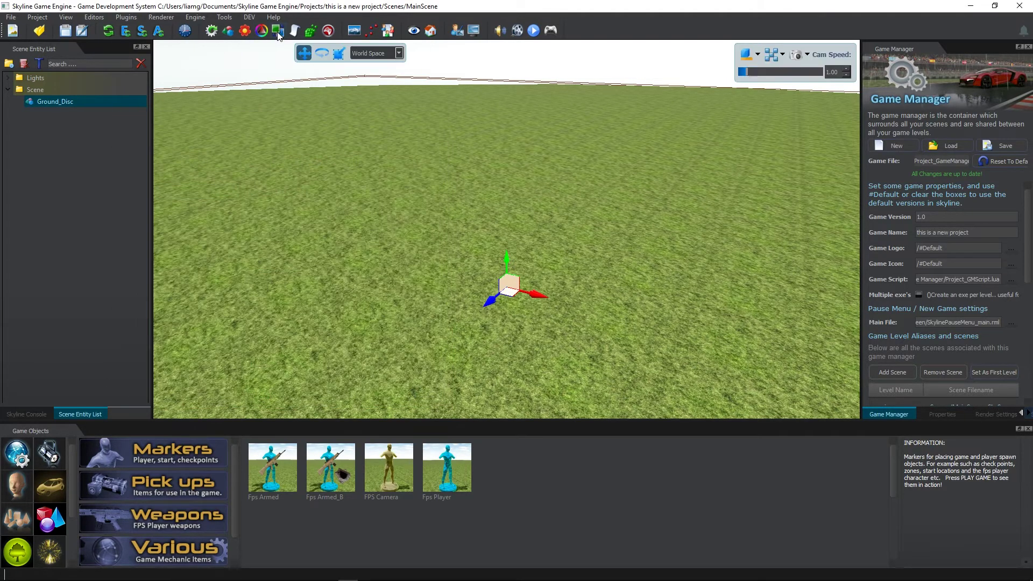
Open the GUI Editor and try to create a new visual GUI
{"action": "left_click", "coordinate": [277, 30]}
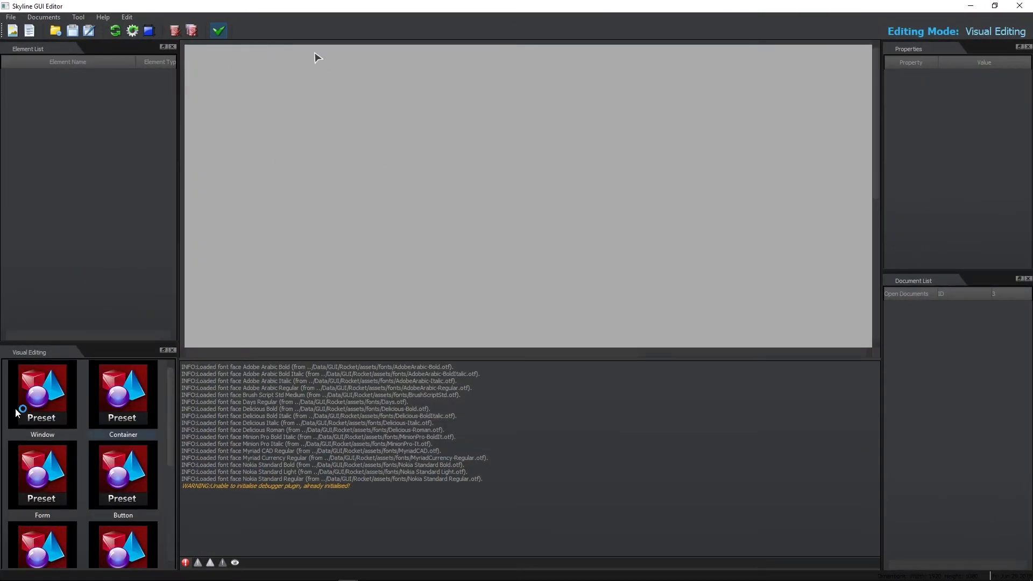
{"action": "left_click", "coordinate": [19, 32]}
{"action": "left_click", "coordinate": [477, 286]}
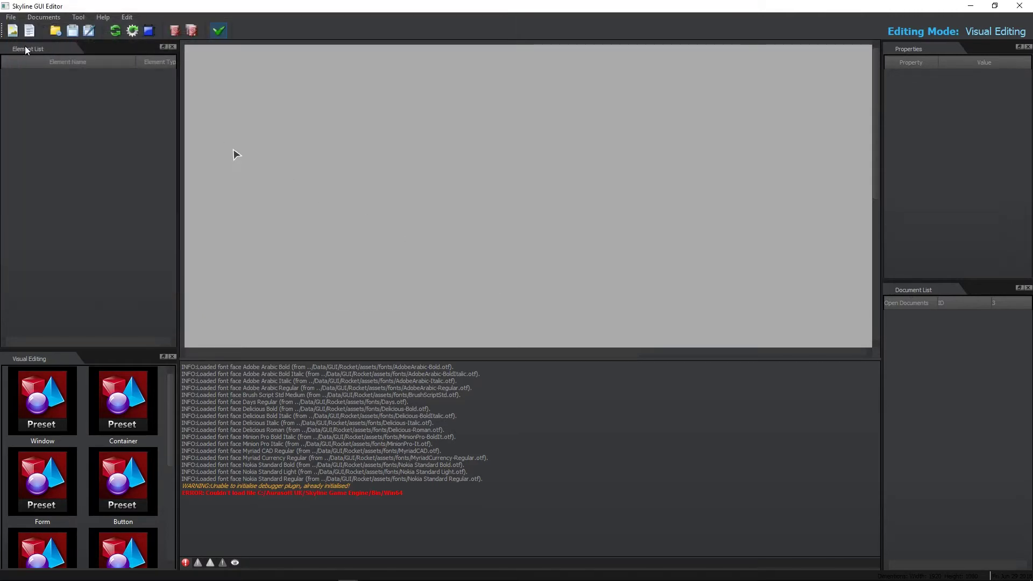
Create a new coding GUI file named test and close the GUI Editor
{"action": "left_click", "coordinate": [10, 17]}
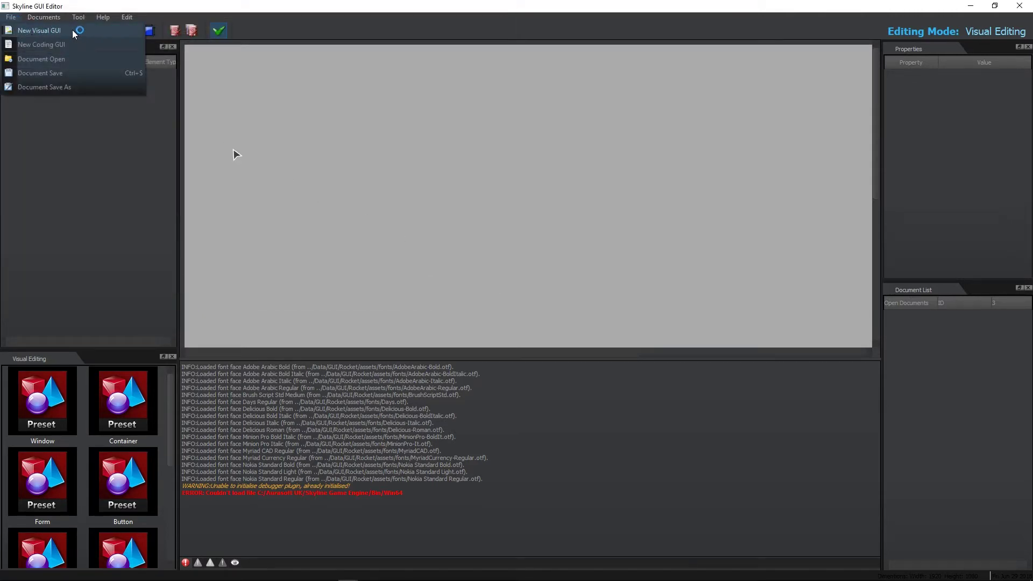
{"action": "left_click", "coordinate": [75, 43]}
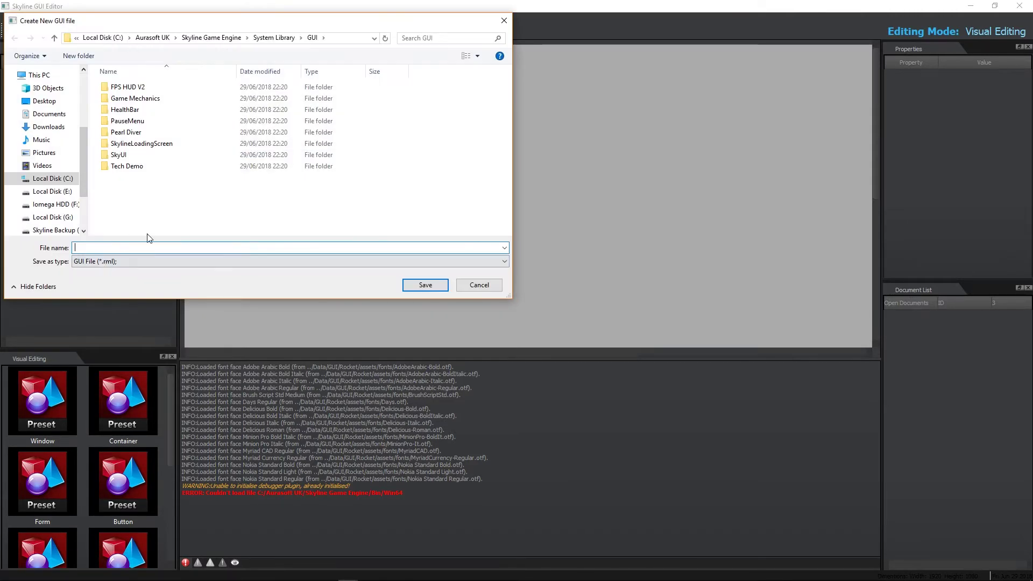
{"action": "type", "text": "test"}
{"action": "key", "text": "Return"}
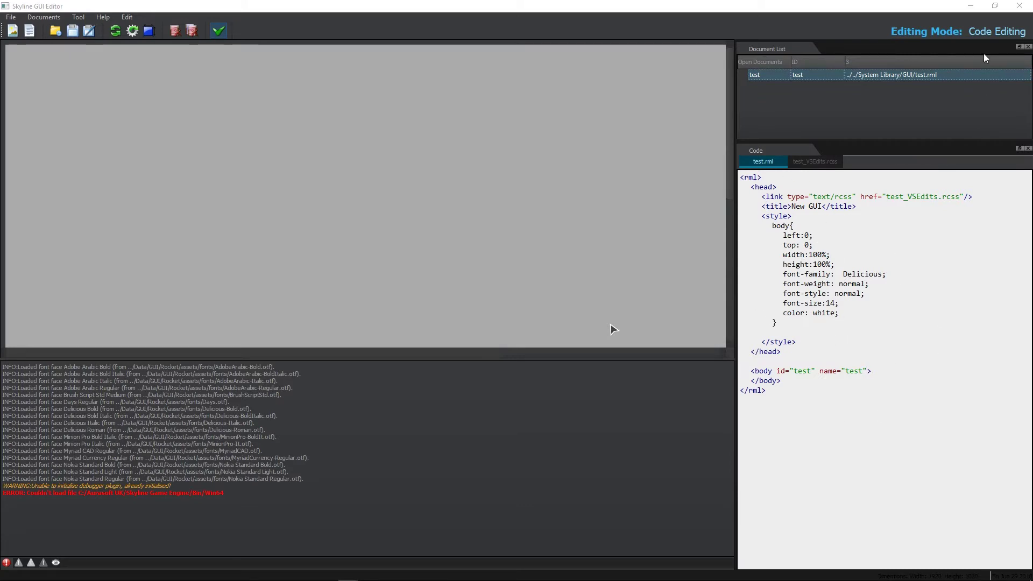
{"action": "left_click", "coordinate": [1018, 7]}
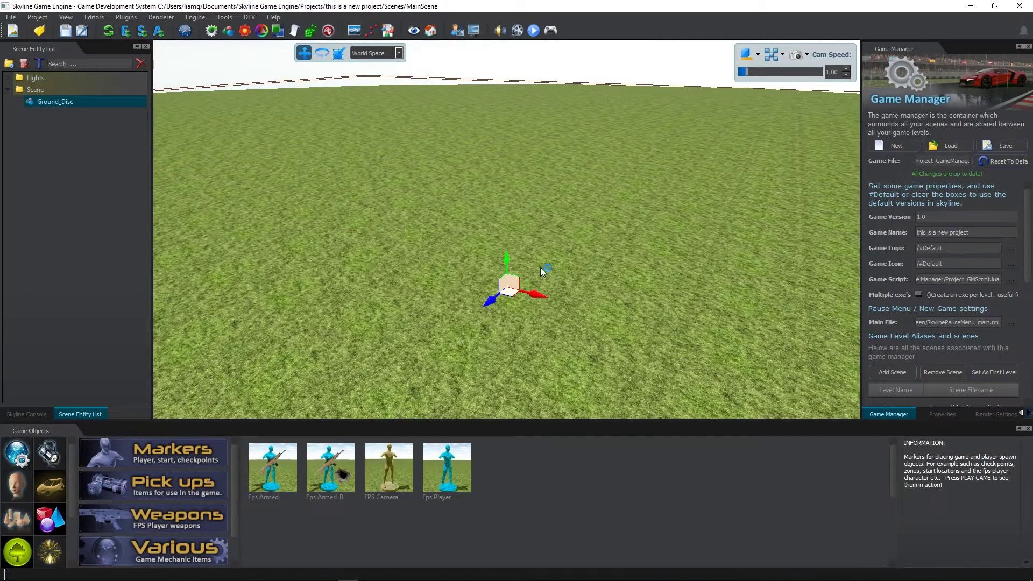
Create a new script in the Script Editor and insert the Joining Strings snippet from the Misc syntax group
{"action": "left_click", "coordinate": [291, 33]}
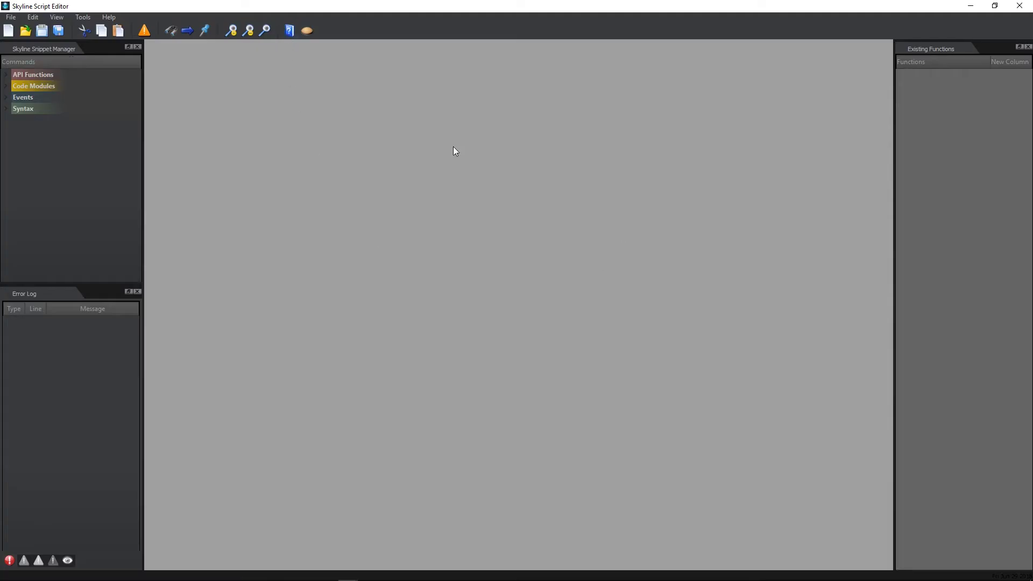
{"action": "left_click", "coordinate": [10, 32]}
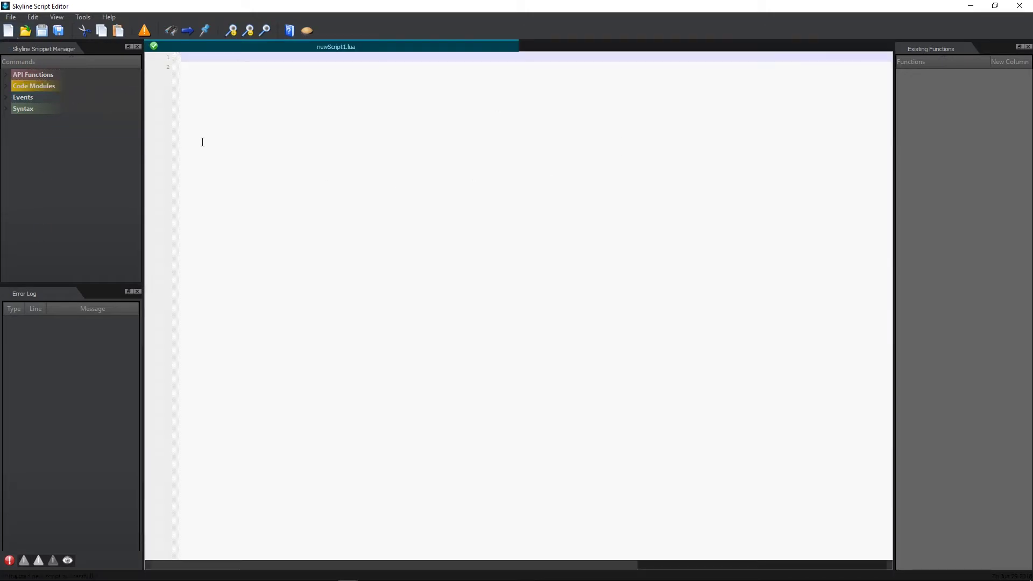
{"action": "left_click", "coordinate": [7, 109]}
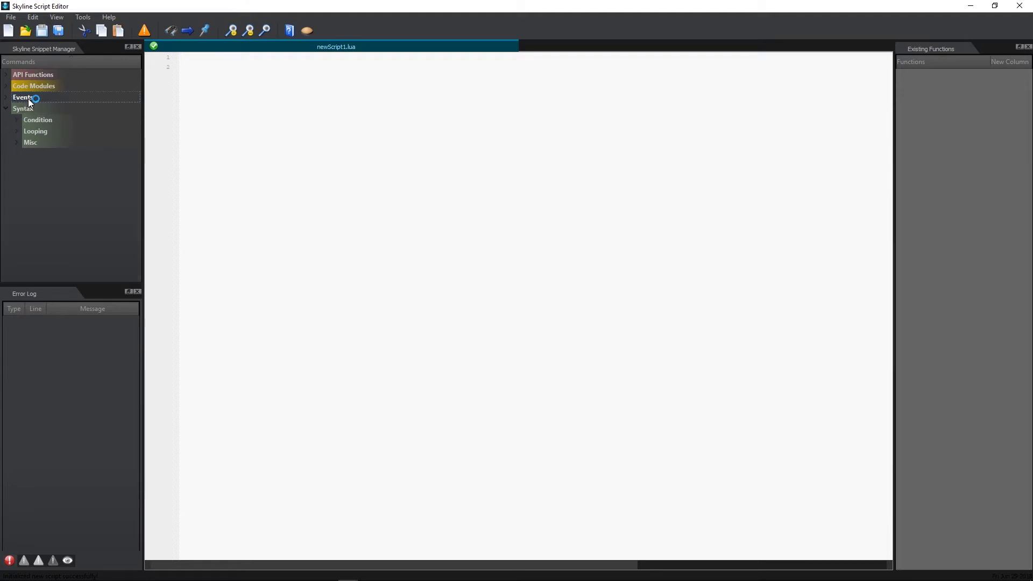
{"action": "left_click", "coordinate": [18, 142]}
{"action": "double_click", "coordinate": [67, 166]}
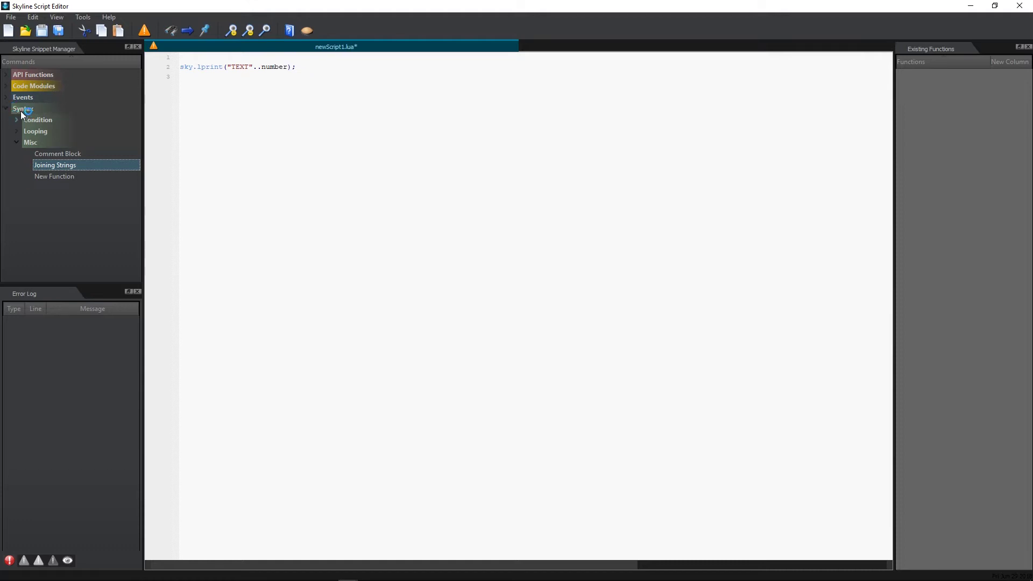
View the Looping syntax snippets and insert the DS: Knock out snippet from the Damage System Events
{"action": "left_click", "coordinate": [19, 132]}
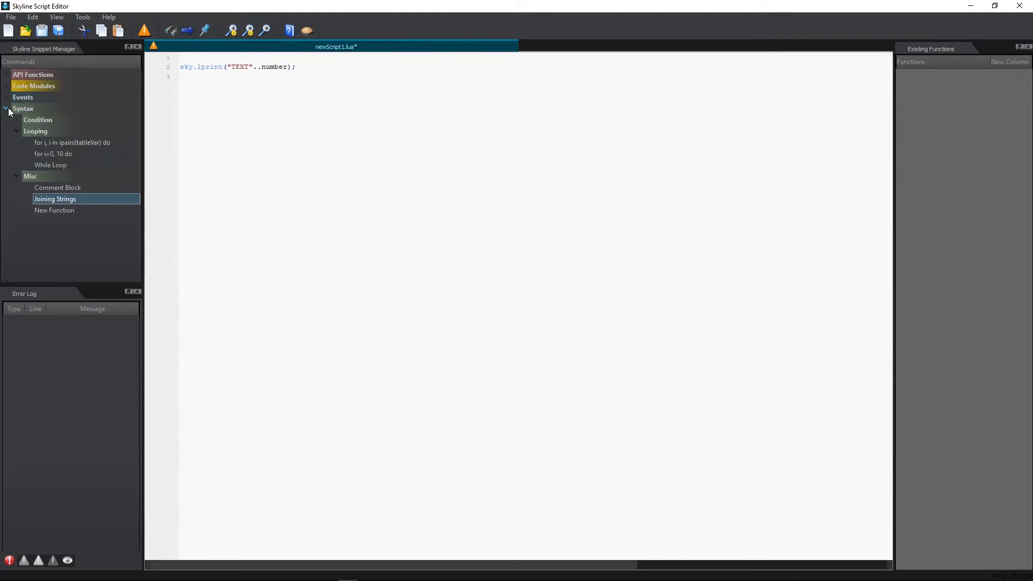
{"action": "left_click", "coordinate": [6, 109]}
{"action": "left_click", "coordinate": [6, 97]}
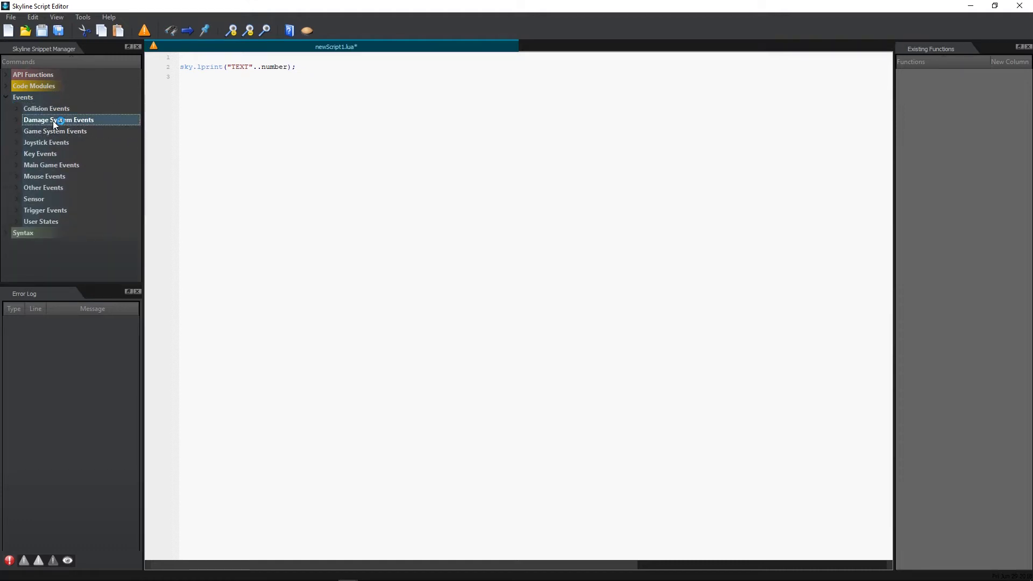
{"action": "left_click", "coordinate": [17, 120]}
{"action": "left_click", "coordinate": [58, 142]}
{"action": "double_click", "coordinate": [58, 143]}
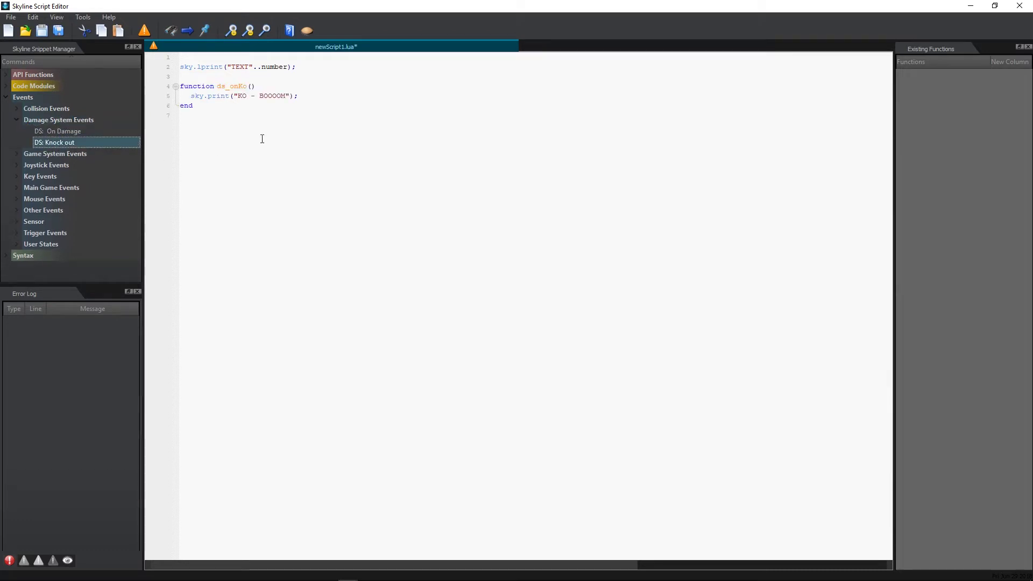
Insert the Sensor: Target Exit event snippet into the script
{"action": "left_click", "coordinate": [16, 221]}
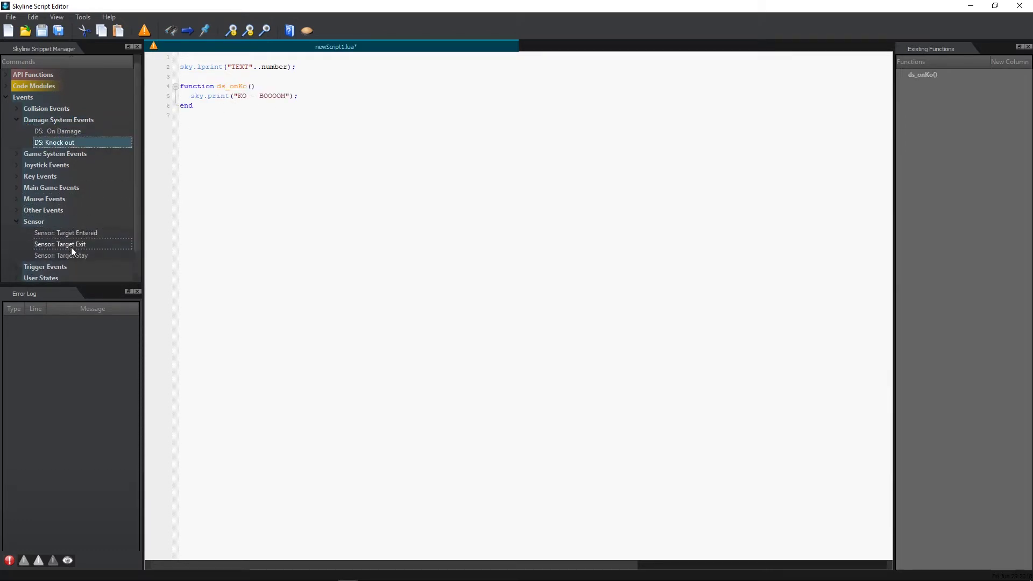
{"action": "left_click", "coordinate": [72, 247]}
{"action": "double_click", "coordinate": [72, 247]}
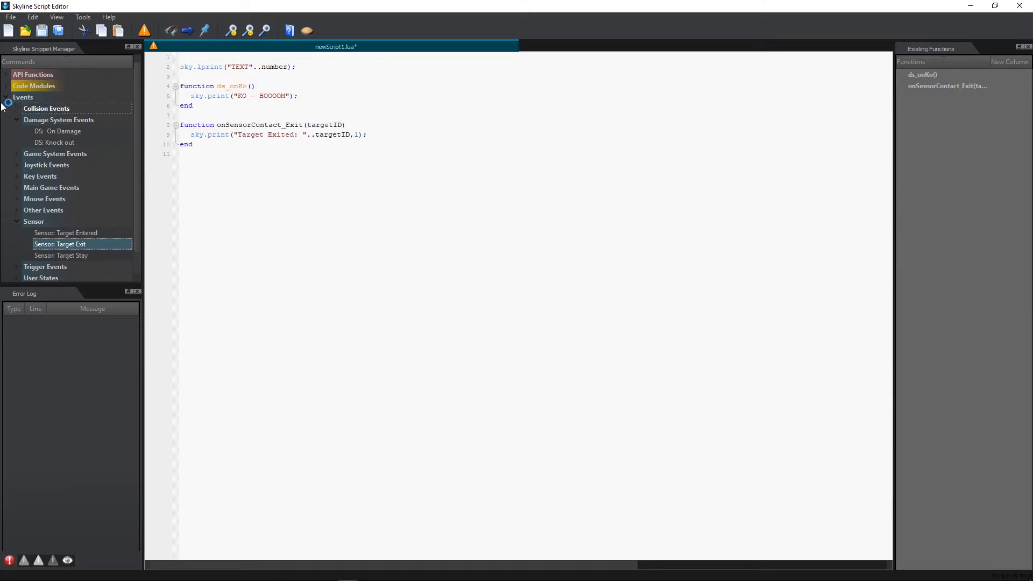
Insert the Add Stereo Sound (2D) snippet from the Audio code modules and select its five lines
{"action": "left_click", "coordinate": [7, 98]}
{"action": "left_click", "coordinate": [7, 86]}
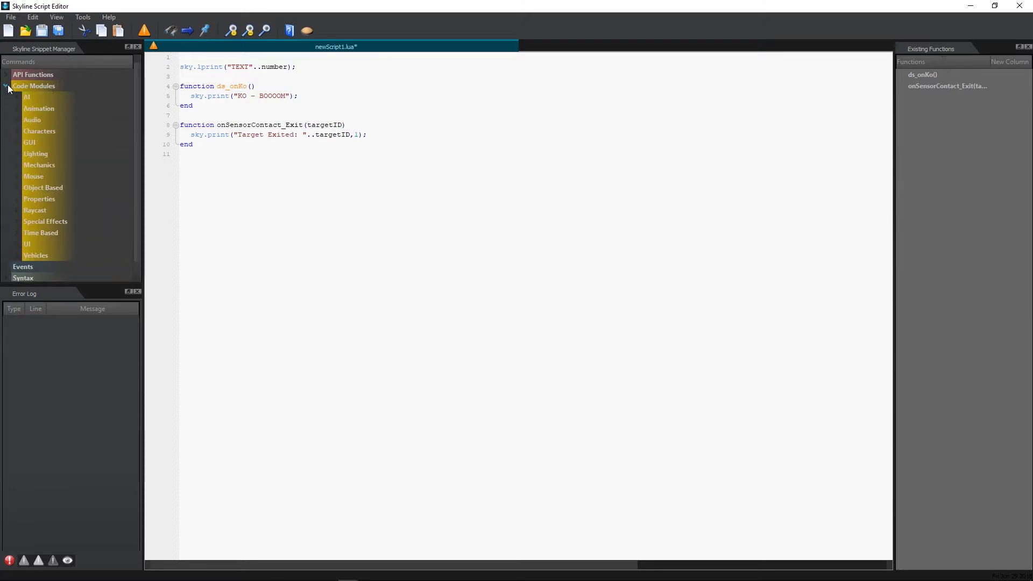
{"action": "left_click", "coordinate": [18, 119]}
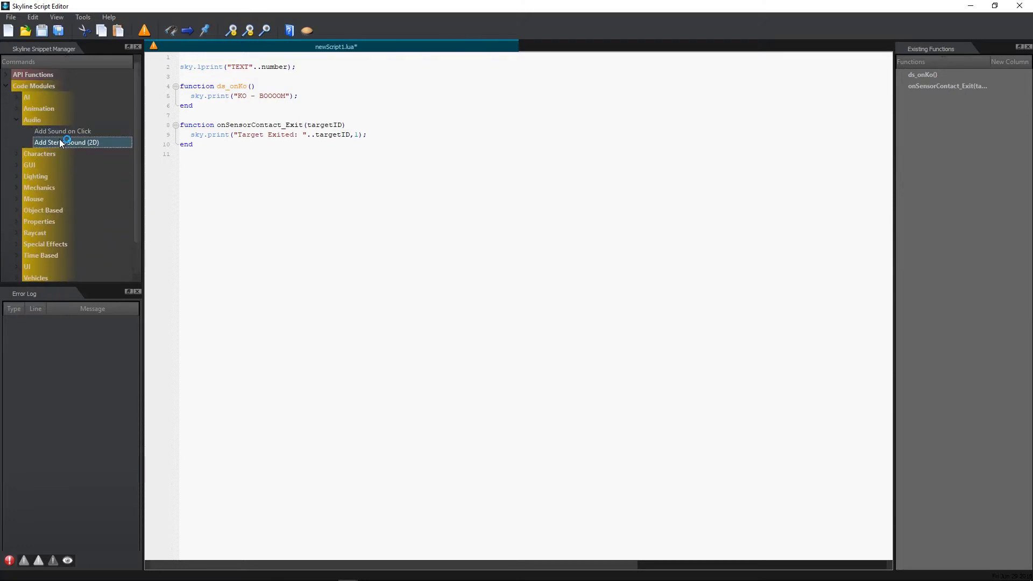
{"action": "double_click", "coordinate": [59, 142]}
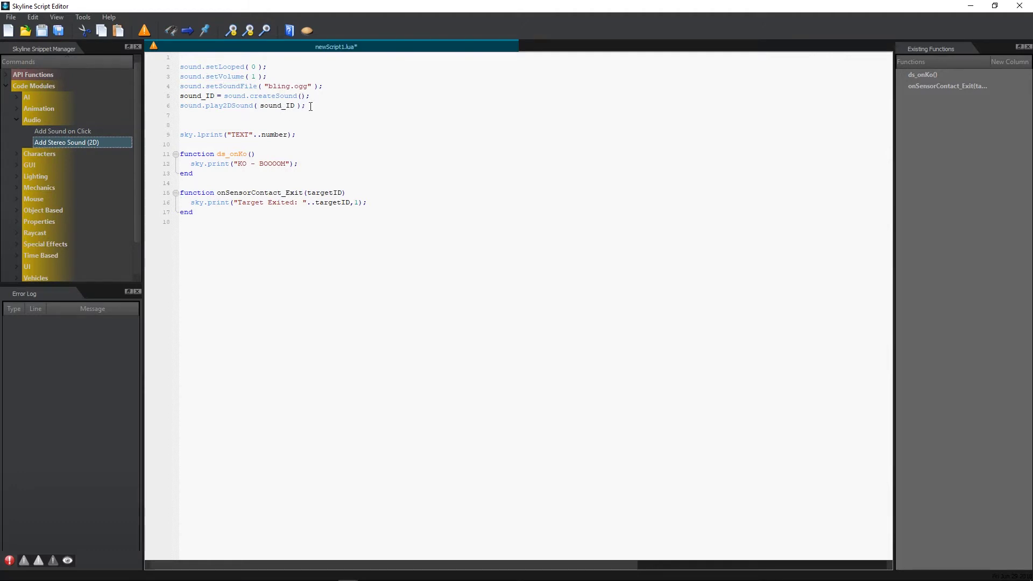
{"action": "left_click_drag", "start_coordinate": [310, 106], "coordinate": [180, 67]}
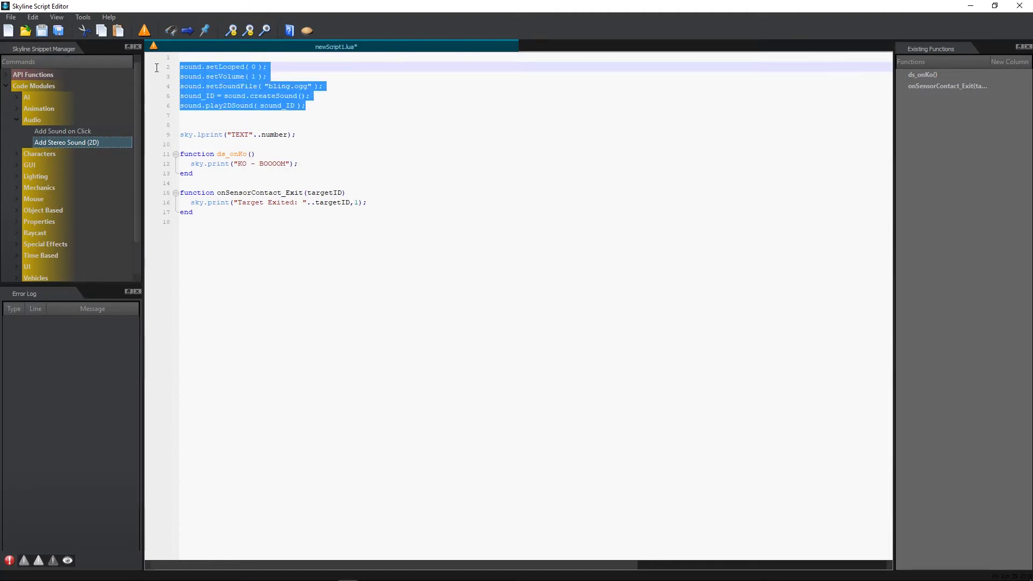
Browse the API Functions snippets and examine the list of Character functions
{"action": "left_click", "coordinate": [14, 120]}
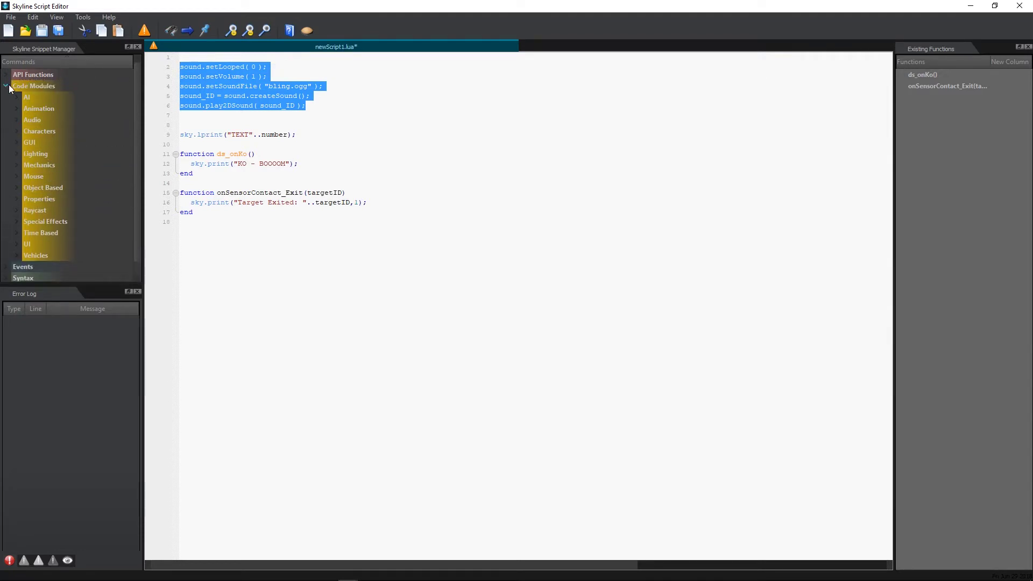
{"action": "left_click", "coordinate": [7, 85]}
{"action": "left_click", "coordinate": [6, 75]}
{"action": "left_click", "coordinate": [22, 125]}
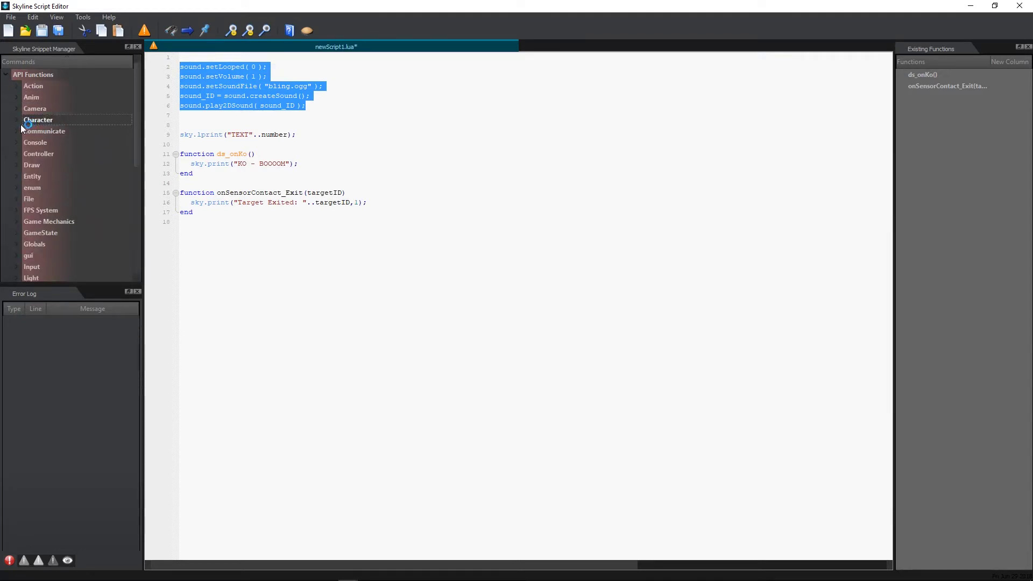
{"action": "left_click", "coordinate": [16, 120]}
{"action": "left_click", "coordinate": [94, 154]}
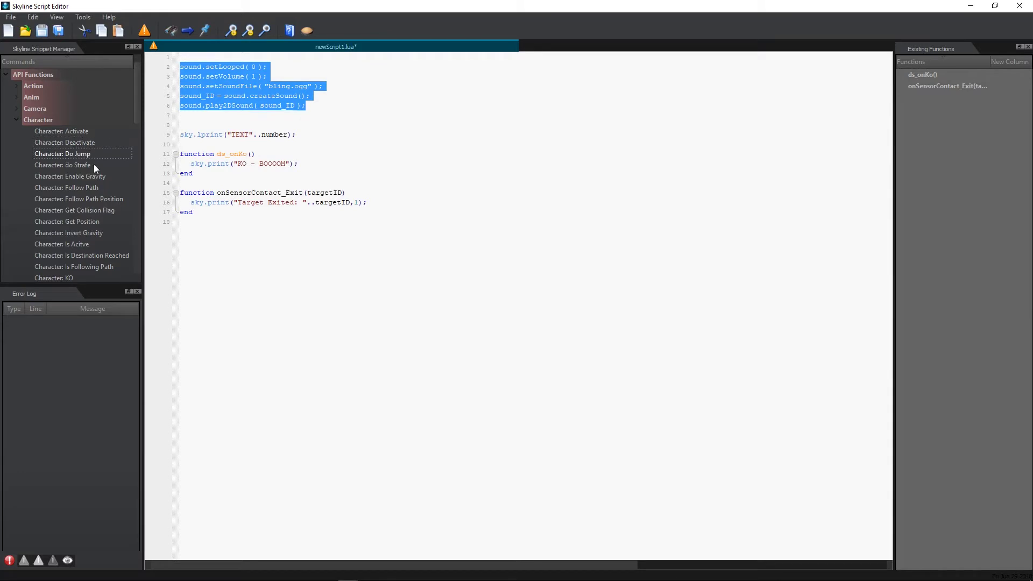
{"action": "left_click", "coordinate": [95, 177]}
{"action": "scroll", "coordinate": [96, 175], "scroll_direction": "down", "scroll_amount": 1}
{"action": "scroll", "coordinate": [96, 175], "scroll_direction": "down", "scroll_amount": 1}
{"action": "scroll", "coordinate": [96, 175], "scroll_direction": "up", "scroll_amount": 2}
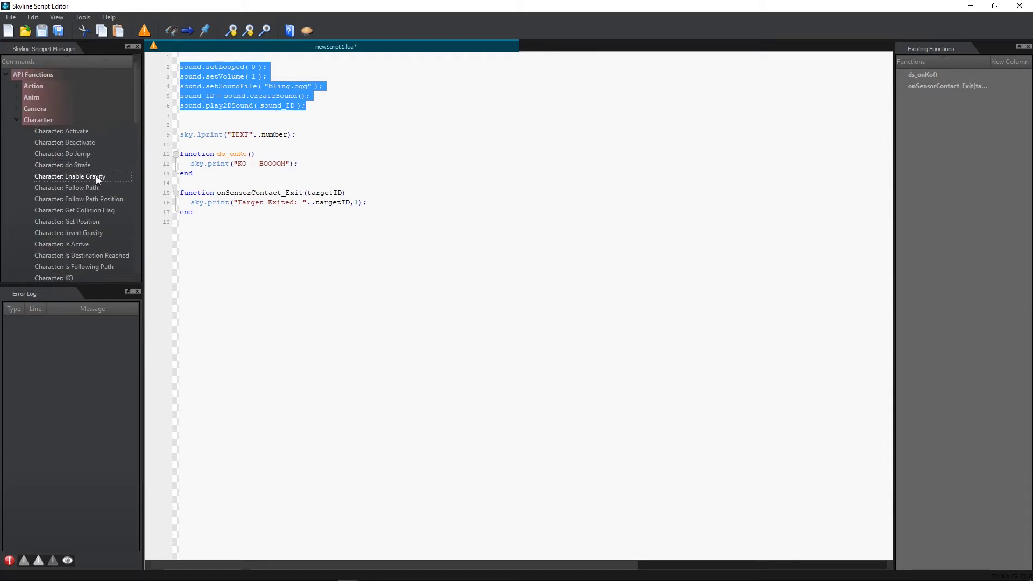
{"action": "scroll", "coordinate": [89, 173], "scroll_direction": "down", "scroll_amount": 2}
{"action": "scroll", "coordinate": [89, 176], "scroll_direction": "up", "scroll_amount": 2}
{"action": "left_click", "coordinate": [23, 120]}
{"action": "left_click", "coordinate": [22, 122]}
Look through the remaining API function categories in the snippet list
{"action": "left_click", "coordinate": [45, 178]}
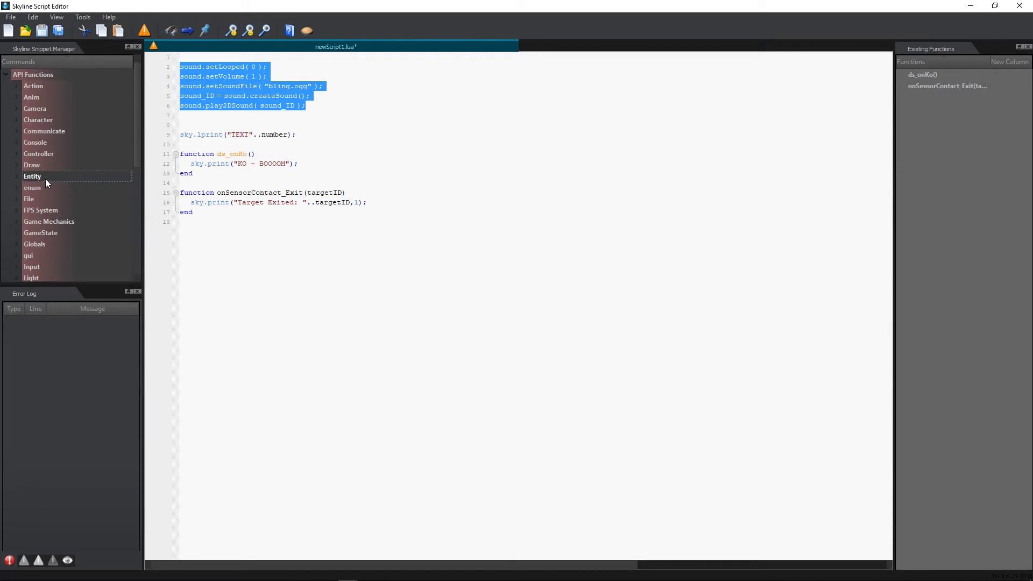
{"action": "scroll", "coordinate": [45, 179], "scroll_direction": "down", "scroll_amount": 1}
{"action": "scroll", "coordinate": [45, 178], "scroll_direction": "down", "scroll_amount": 1}
{"action": "scroll", "coordinate": [45, 179], "scroll_direction": "up", "scroll_amount": 2}
Jump between the ds_onKo and onSensorContact_Exit functions and fold the onSensorContact_Exit function's code block
{"action": "left_click", "coordinate": [933, 87]}
{"action": "left_click", "coordinate": [922, 75]}
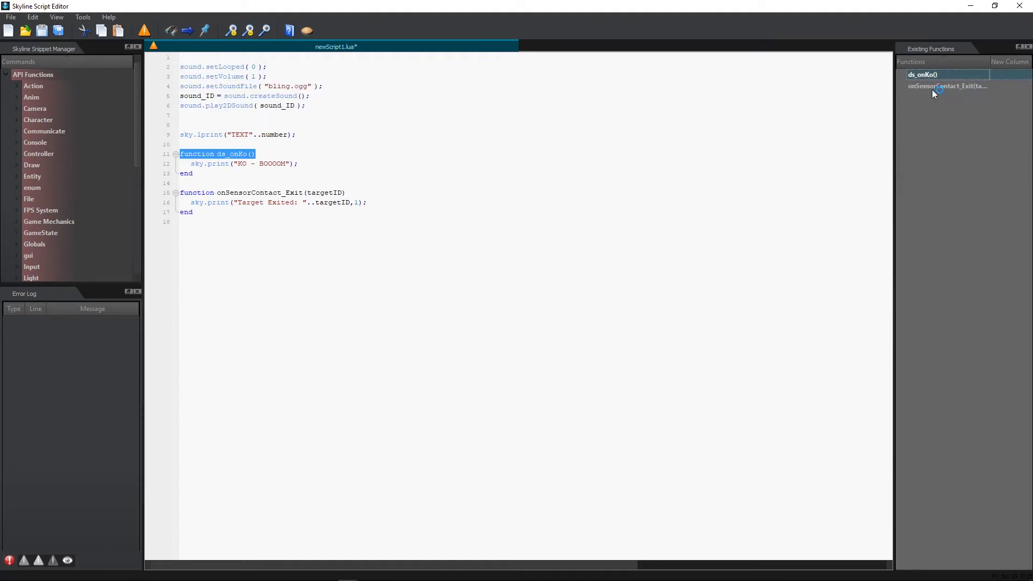
{"action": "left_click", "coordinate": [933, 86]}
{"action": "left_click", "coordinate": [176, 195]}
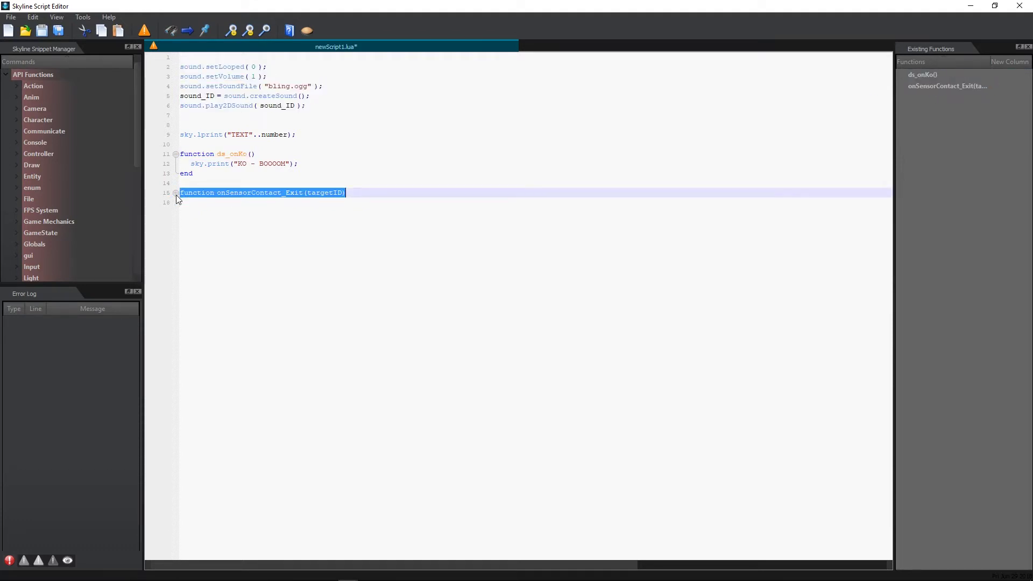
{"action": "left_click", "coordinate": [176, 195]}
{"action": "left_click", "coordinate": [176, 192]}
{"action": "left_click", "coordinate": [175, 192]}
{"action": "left_click", "coordinate": [176, 192]}
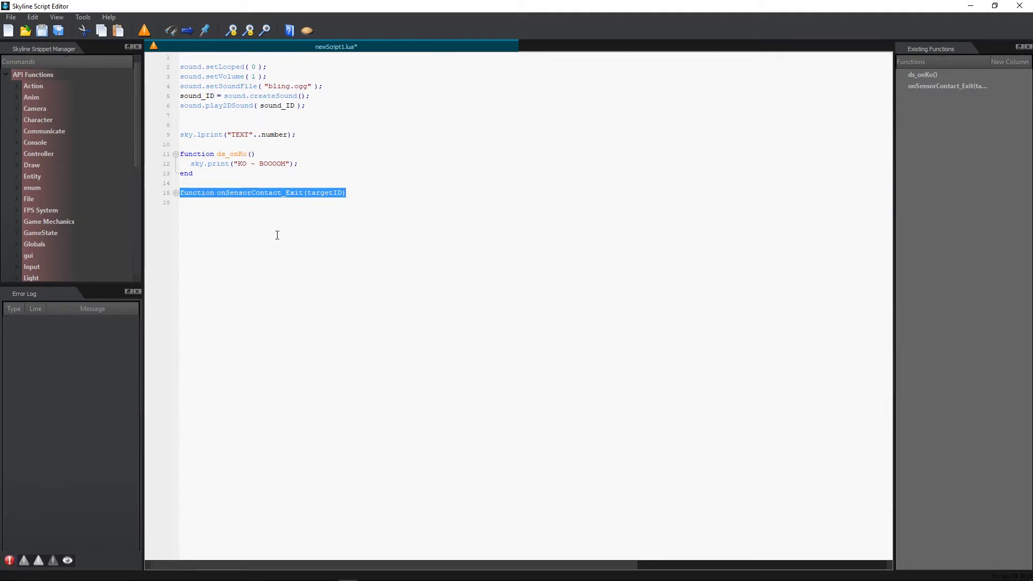
Add two blank lines at the end of the script, below the onSensorContact_Exit function
{"action": "left_click", "coordinate": [306, 226]}
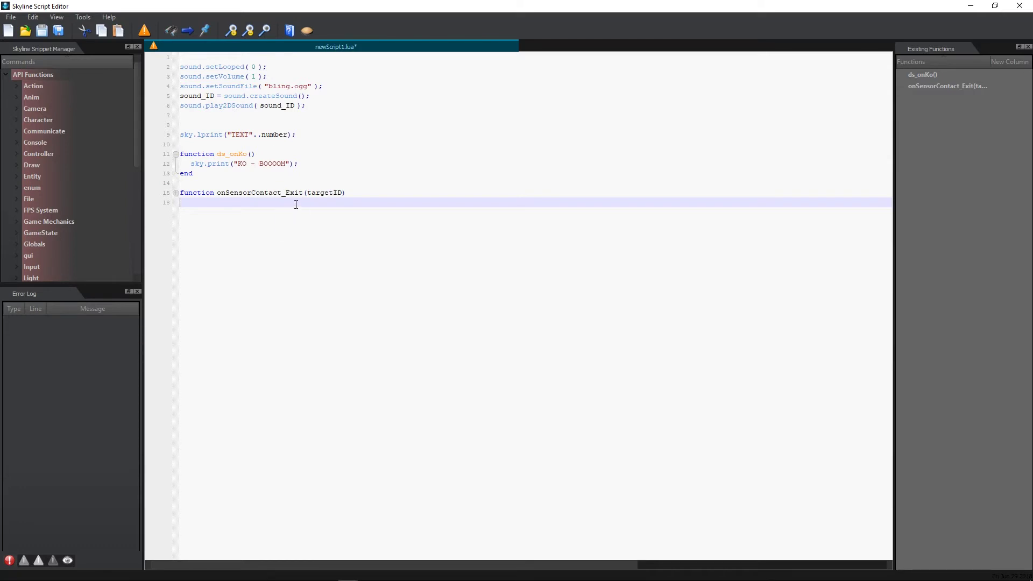
{"action": "key", "text": "Return"}
{"action": "key", "text": "Return"}
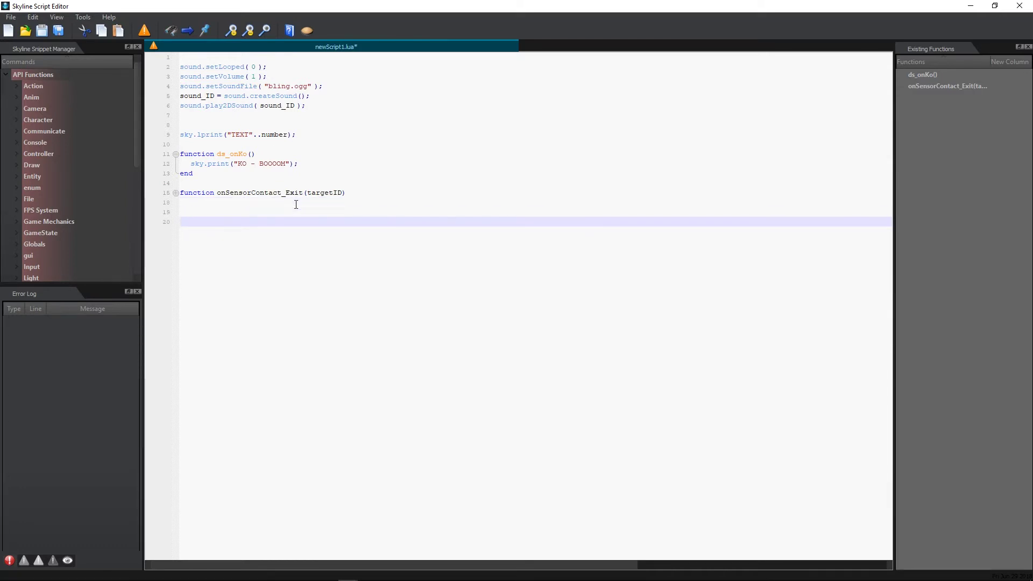
Try the code completion for gui on line 20 of the script and clear the entry
{"action": "type", "text": "gui"}
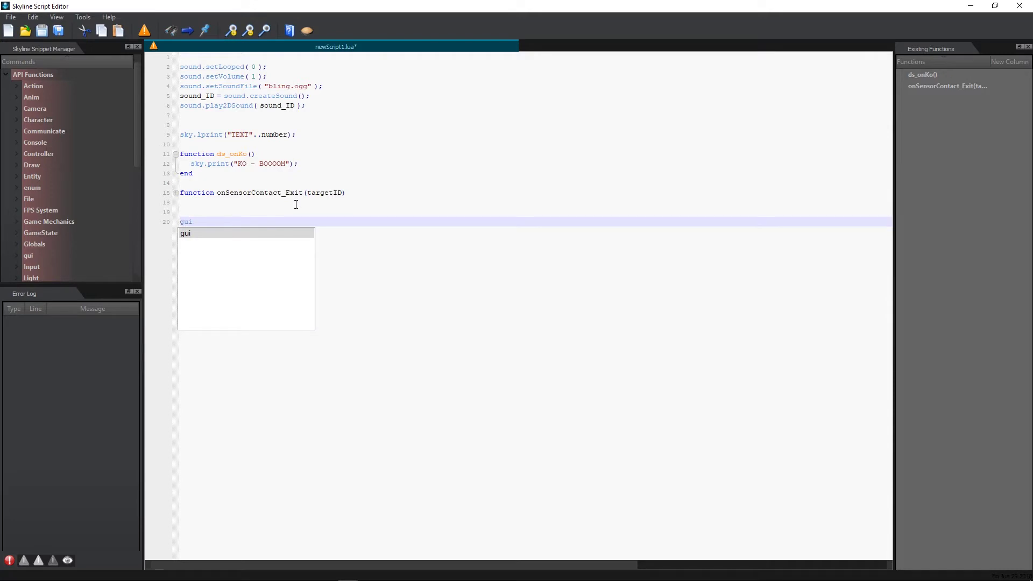
{"action": "type", "text": "."}
{"action": "key", "text": "BackSpace"}
{"action": "key", "text": "BackSpace"}
{"action": "key", "text": "BackSpace"}
{"action": "key", "text": "BackSpace"}
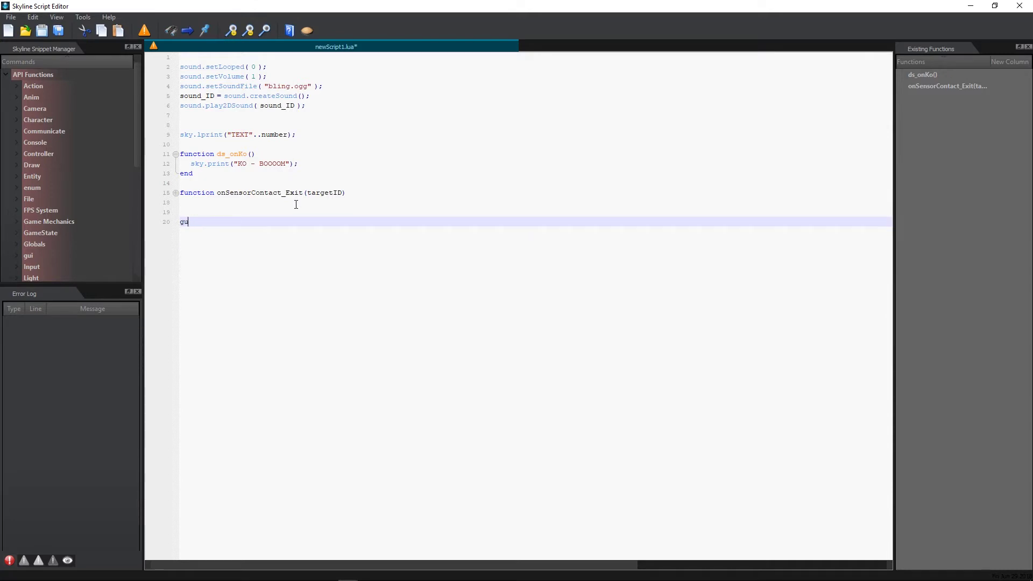
Enter entity.sc on line 20 to bring up the matching code completions
{"action": "type", "text": "e"}
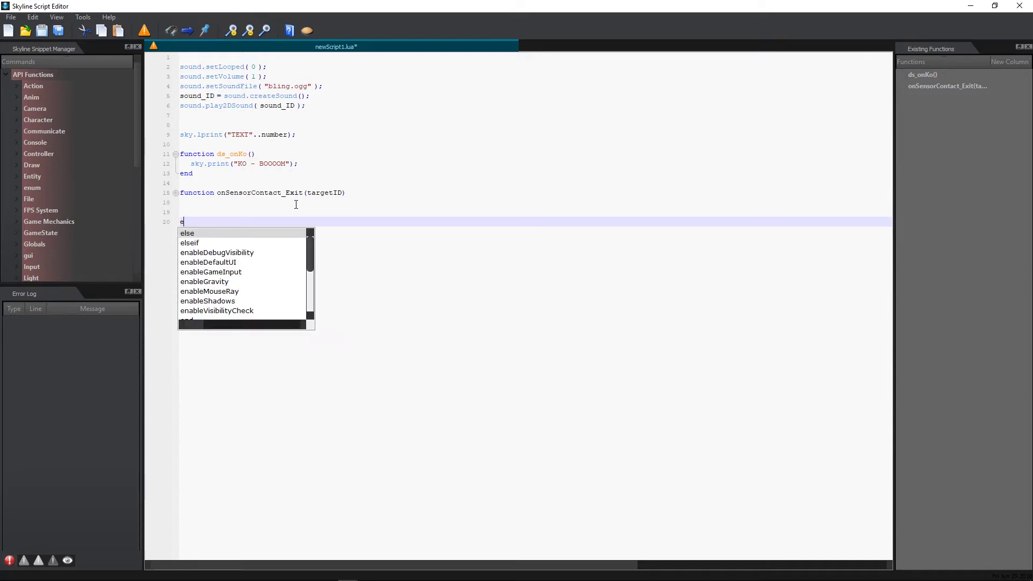
{"action": "type", "text": "ntui"}
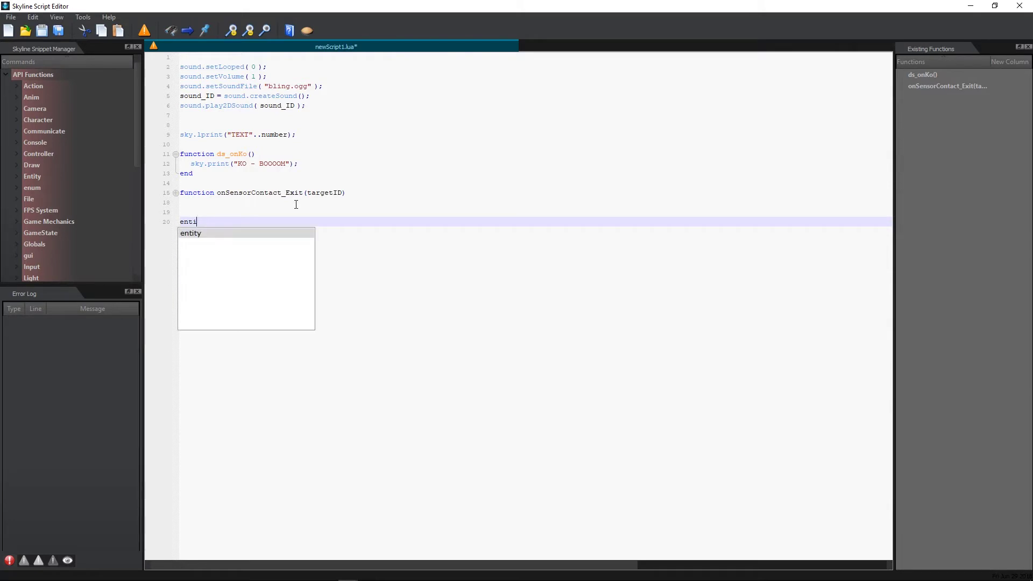
{"action": "type", "text": "ty."}
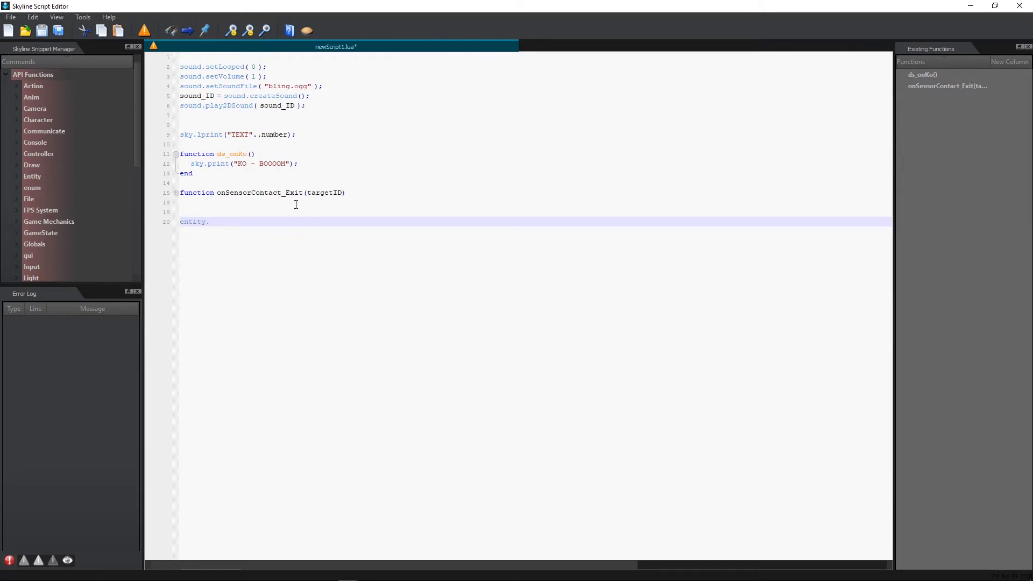
{"action": "type", "text": "s"}
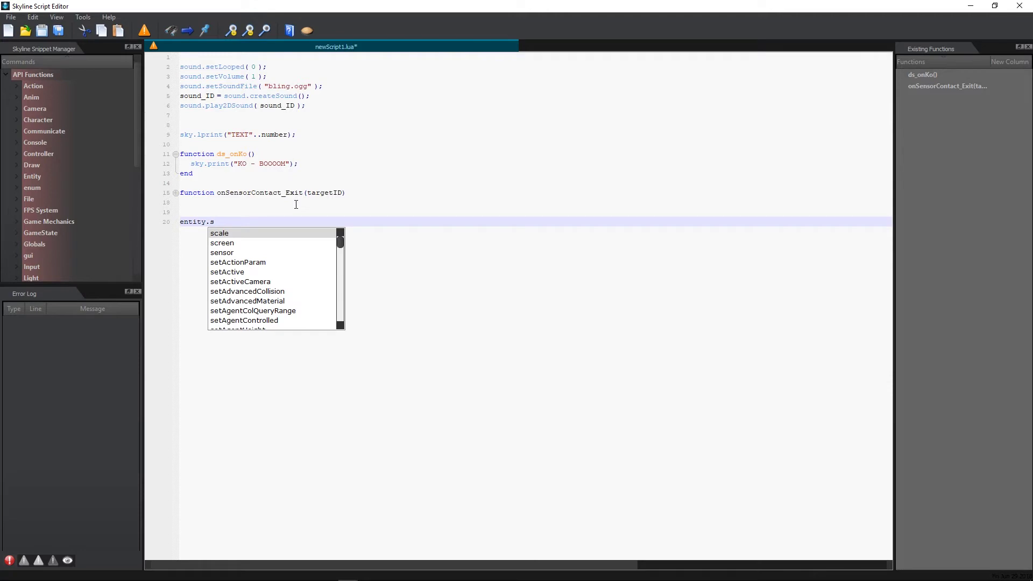
{"action": "type", "text": "c"}
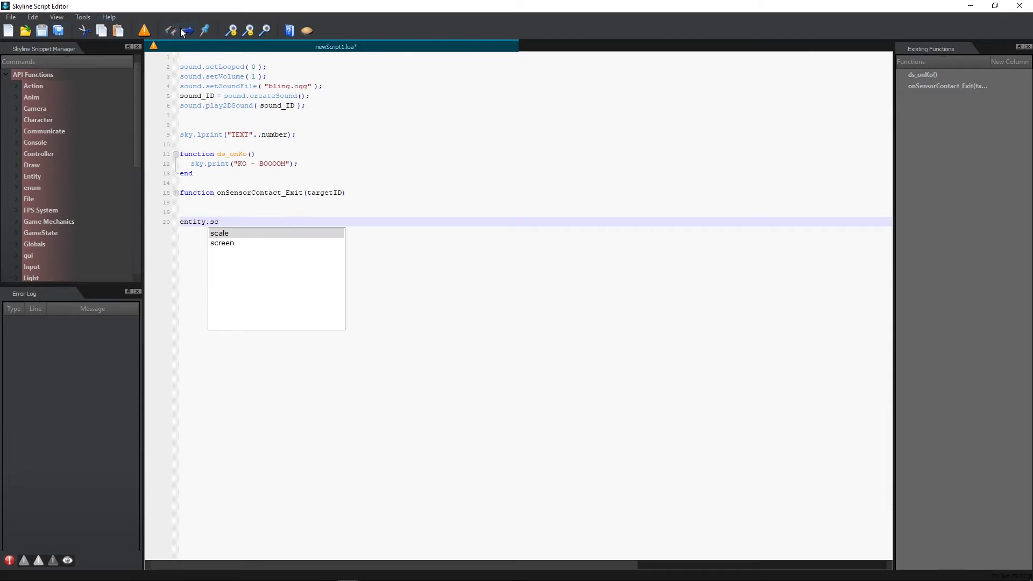
Close the Script Editor without saving newScript1.lua and open the SkyGraph Editor
{"action": "left_click", "coordinate": [1020, 7]}
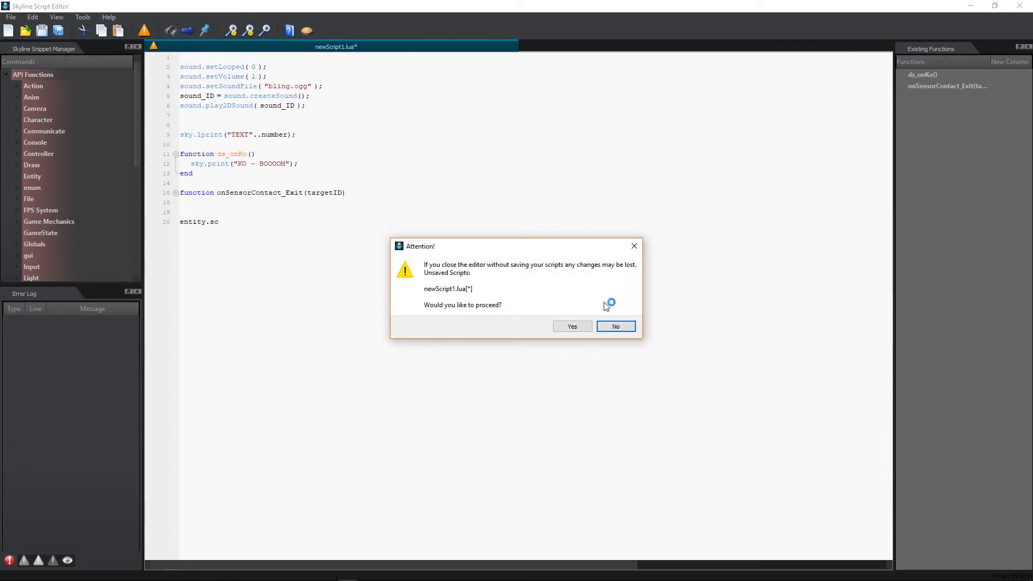
{"action": "left_click", "coordinate": [576, 324]}
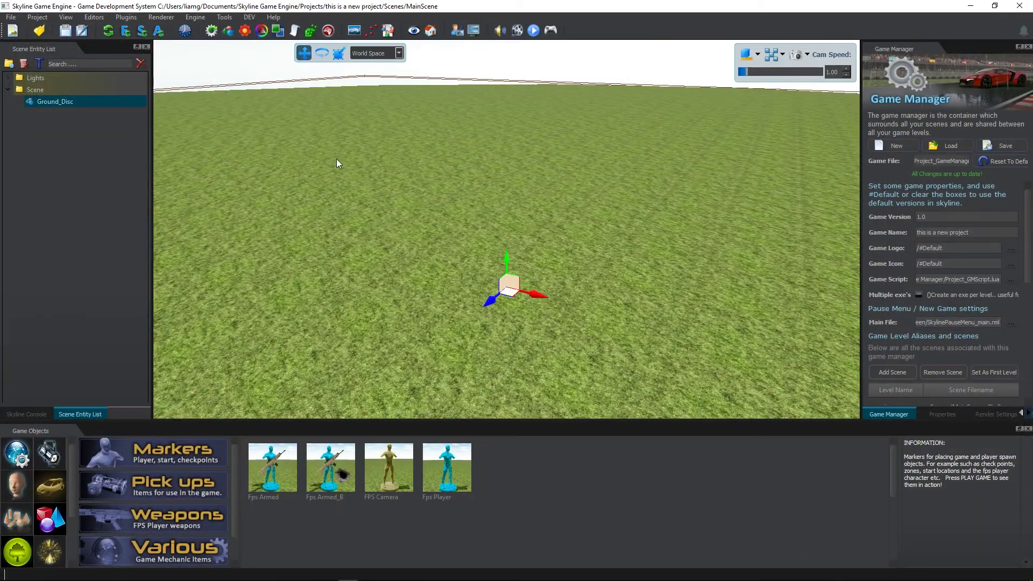
{"action": "left_click", "coordinate": [311, 31]}
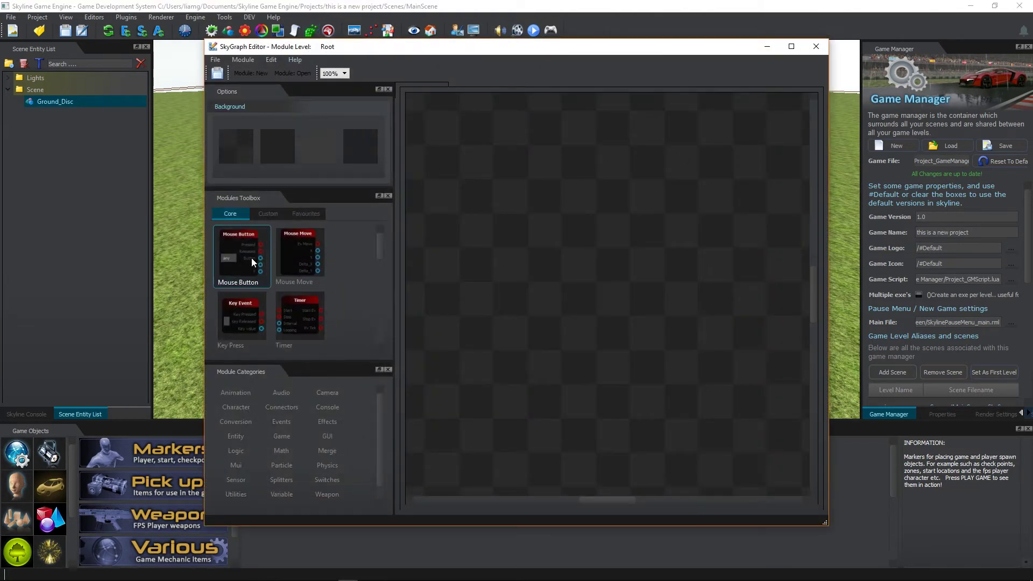
Add Mouse Button and For Loop modules to the graph and connect Mouse Button's Button output to For Loop's From input
{"action": "left_click_drag", "start_coordinate": [458, 200], "coordinate": [431, 161]}
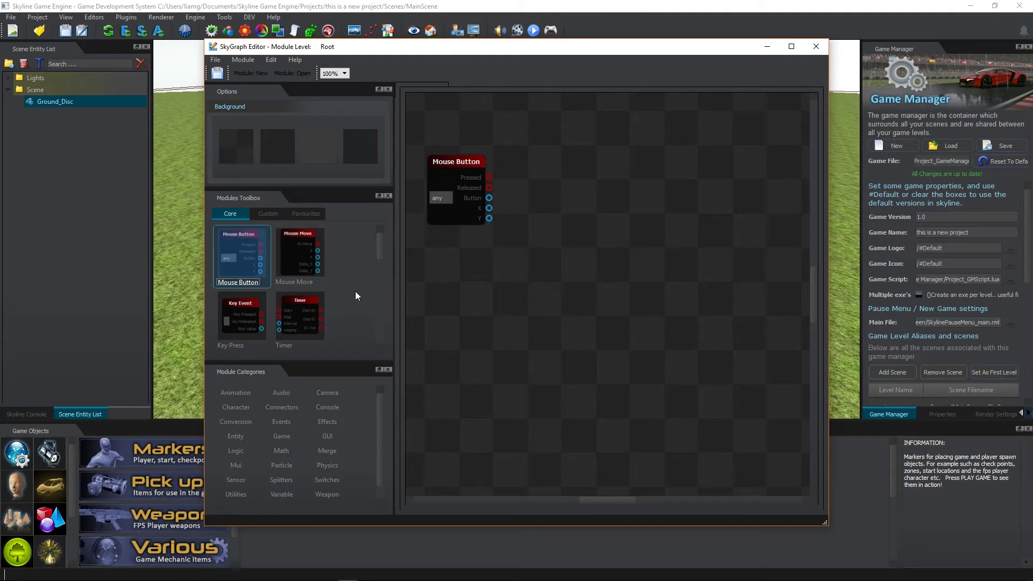
{"action": "scroll", "coordinate": [339, 307], "scroll_direction": "down", "scroll_amount": 5}
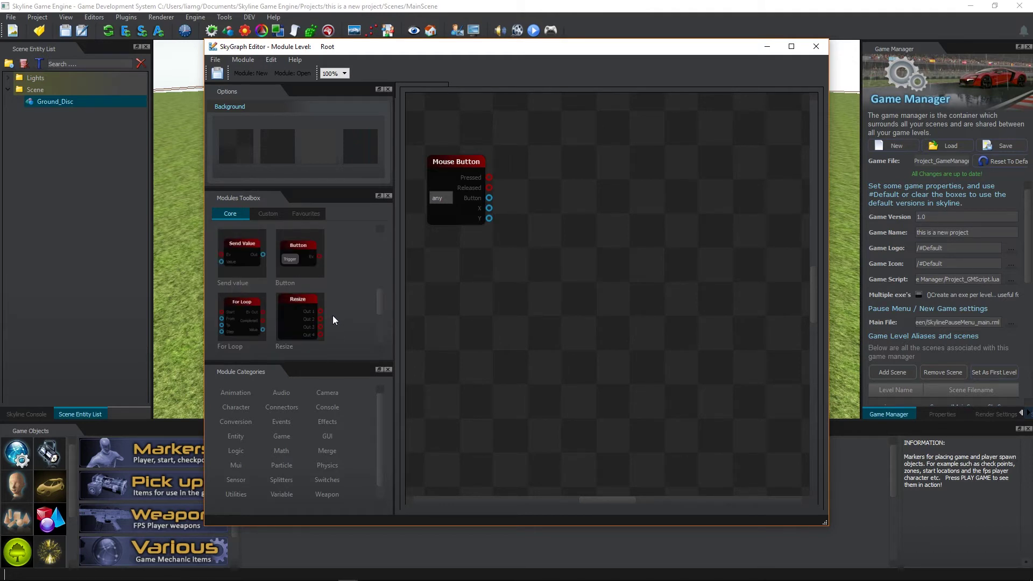
{"action": "left_click", "coordinate": [241, 323]}
{"action": "left_click_drag", "start_coordinate": [241, 318], "coordinate": [568, 169]}
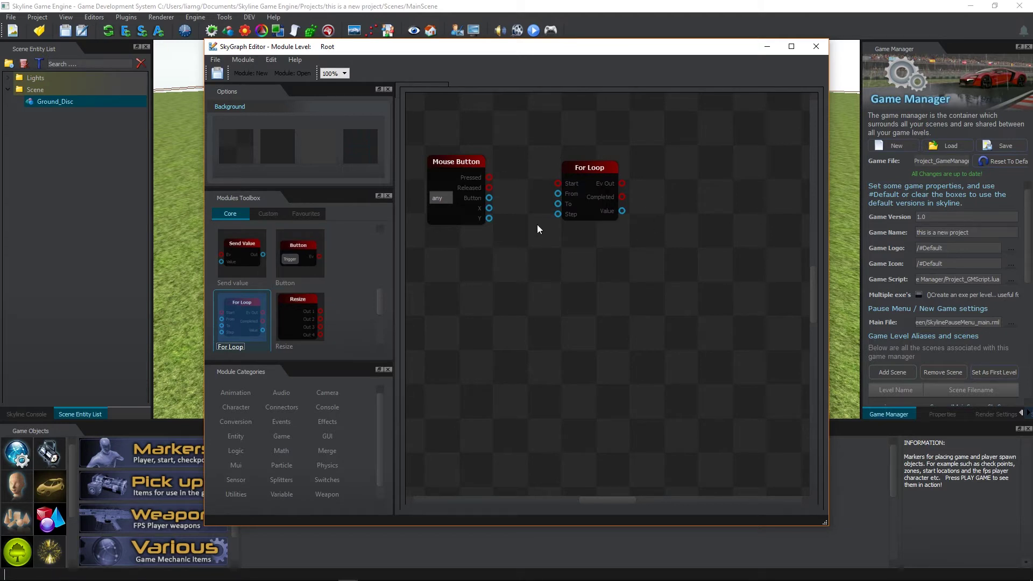
{"action": "left_click_drag", "start_coordinate": [489, 198], "coordinate": [560, 198]}
Add the Math module Threshold Inside and the Game module Activate Item, and connect Threshold Inside's Out to Activate Item's Hit ID
{"action": "left_click", "coordinate": [281, 450]}
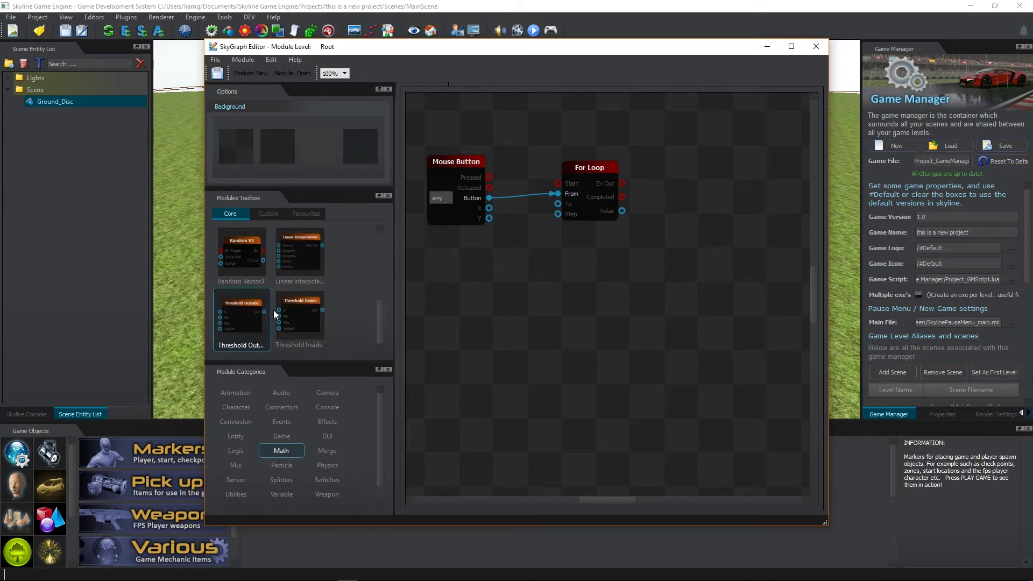
{"action": "double_click", "coordinate": [308, 347]}
{"action": "left_click", "coordinate": [281, 436]}
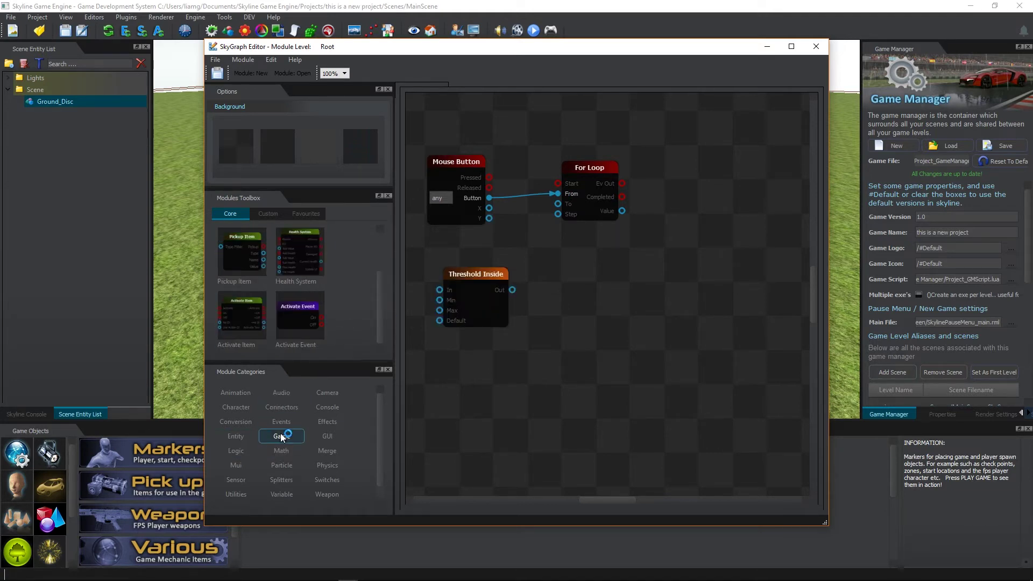
{"action": "left_click_drag", "start_coordinate": [241, 311], "coordinate": [620, 270]}
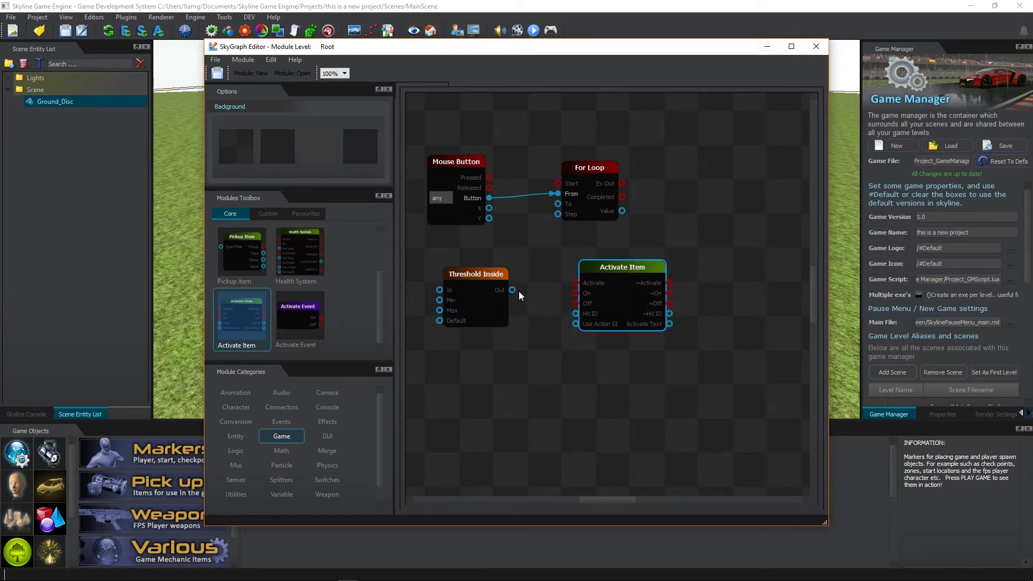
{"action": "left_click_drag", "start_coordinate": [569, 315], "coordinate": [575, 315]}
Close the SkyGraph Editor without saving the graph, and hide and redisplay the Game Objects library
{"action": "left_click", "coordinate": [814, 52]}
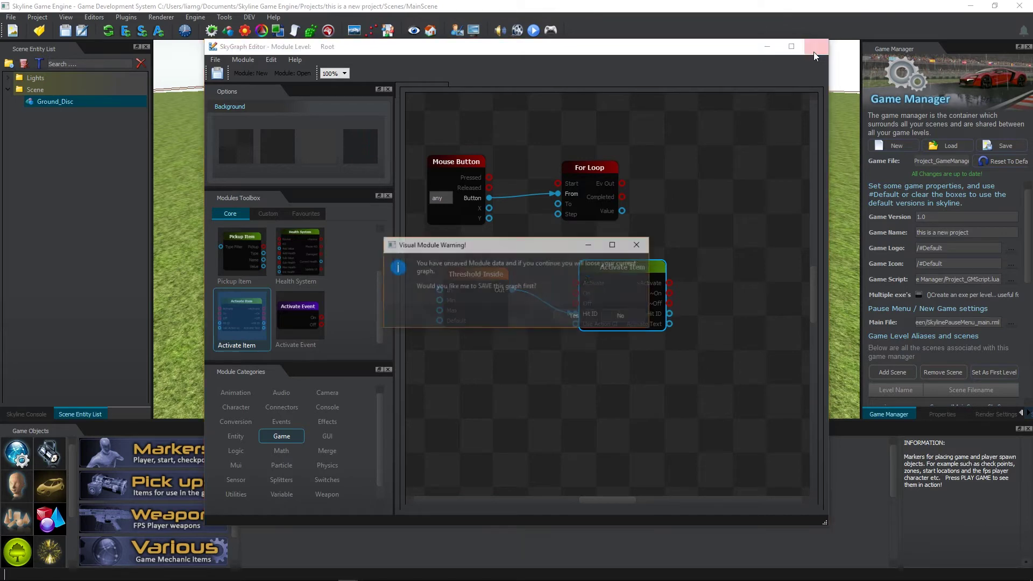
{"action": "left_click", "coordinate": [622, 316]}
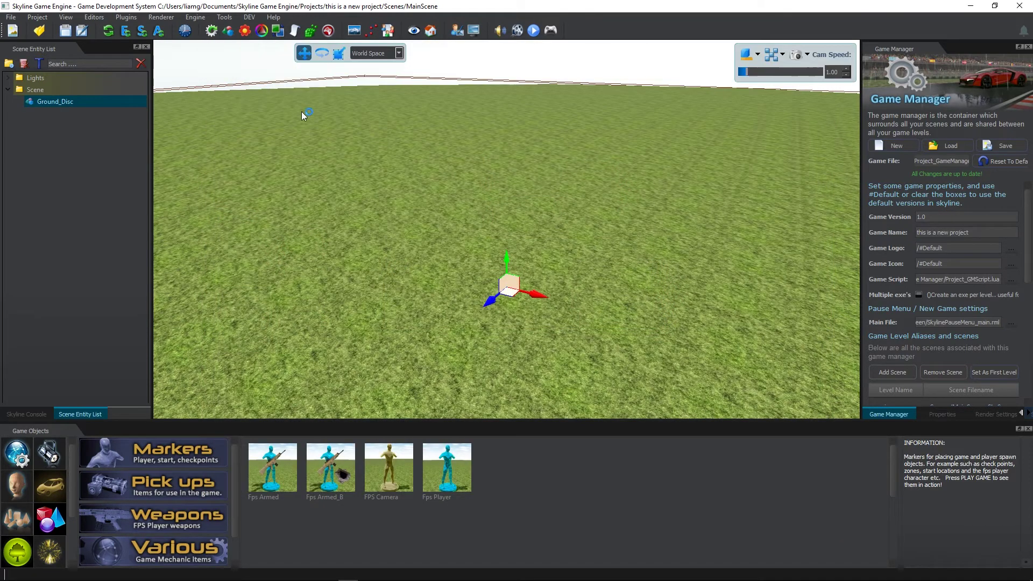
{"action": "left_click", "coordinate": [327, 31]}
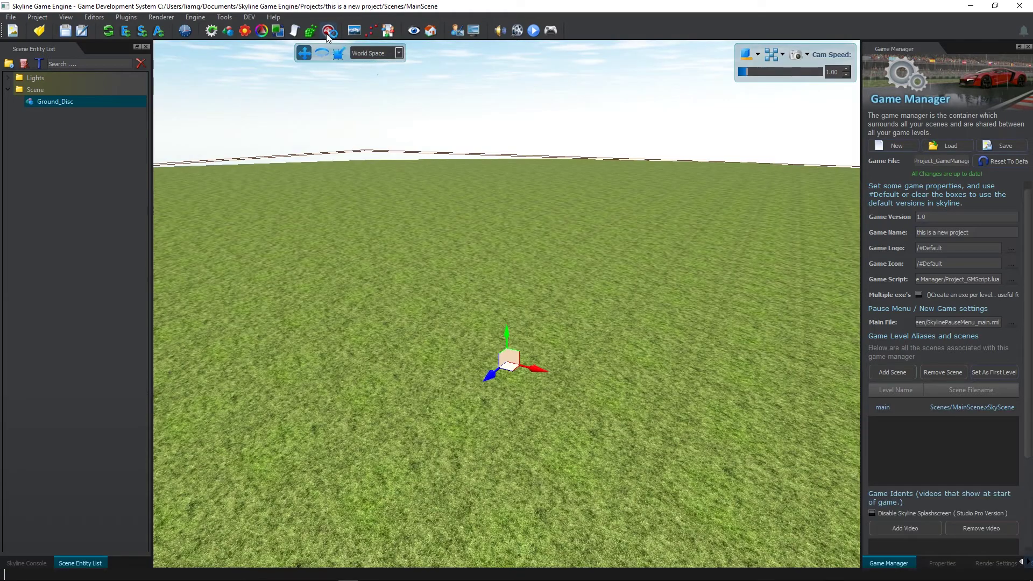
{"action": "left_click", "coordinate": [327, 30]}
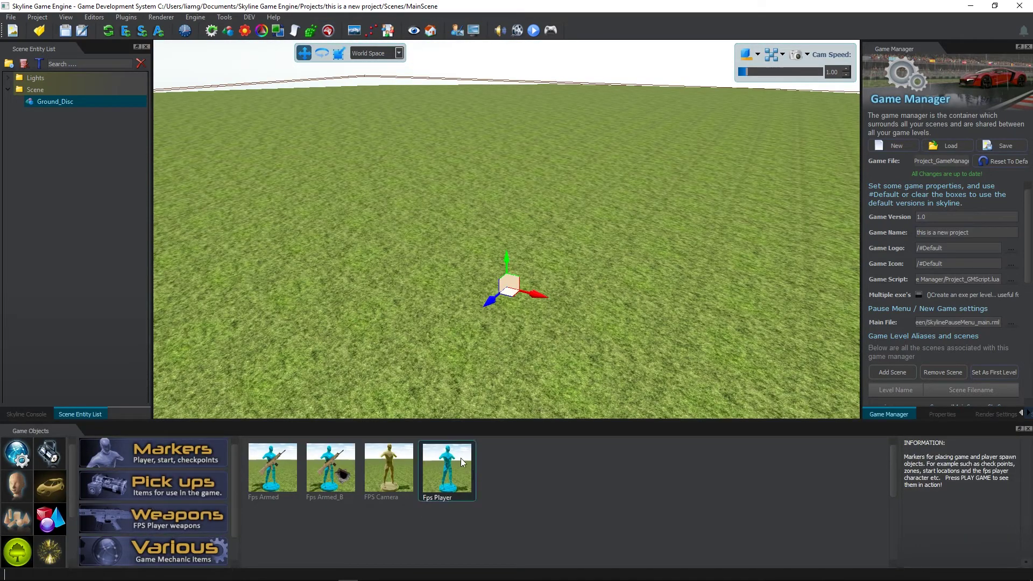
Place eleven Arcane Ring A decals across the grass ground and end the placement
{"action": "left_click", "coordinate": [17, 486]}
{"action": "left_click", "coordinate": [17, 518]}
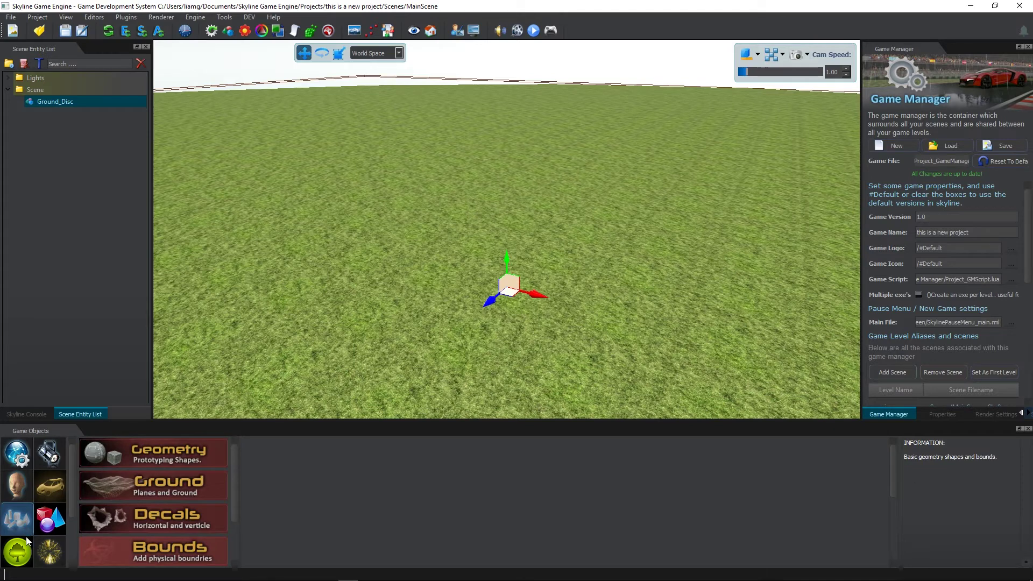
{"action": "left_click", "coordinate": [160, 530]}
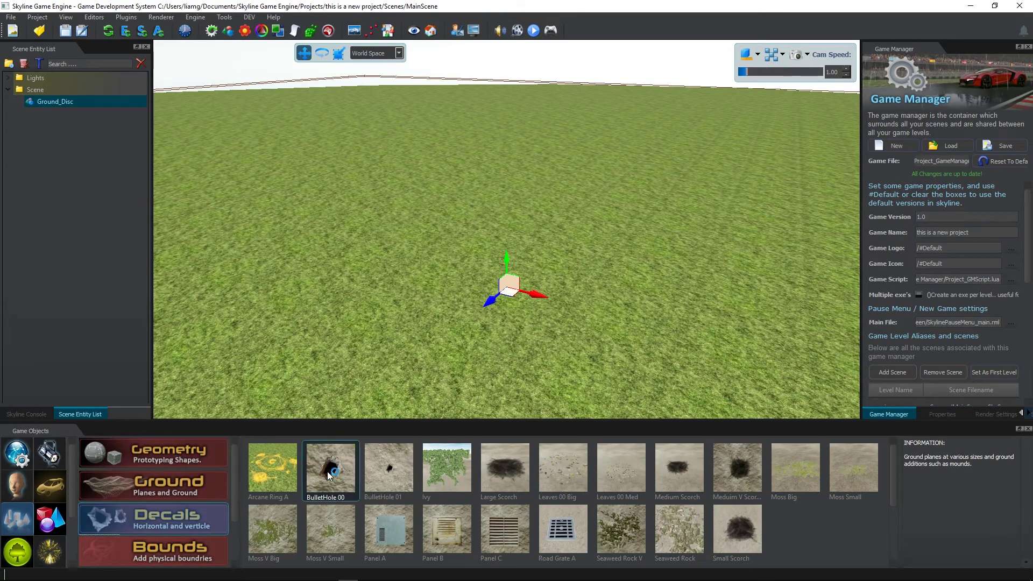
{"action": "left_click", "coordinate": [264, 468]}
{"action": "left_click", "coordinate": [384, 282]}
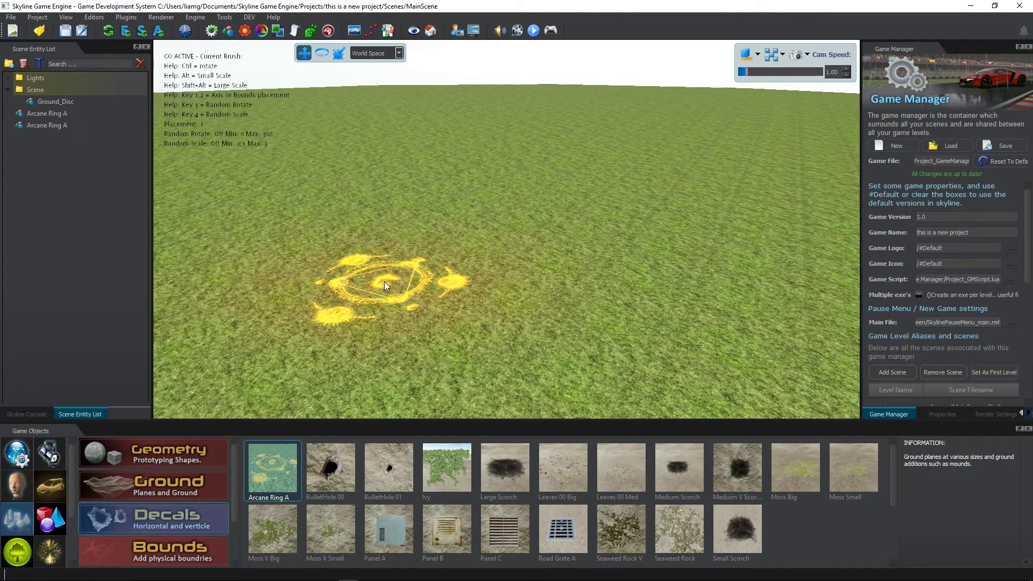
{"action": "left_click", "coordinate": [670, 278]}
{"action": "left_click", "coordinate": [488, 182]}
{"action": "left_click", "coordinate": [229, 267]}
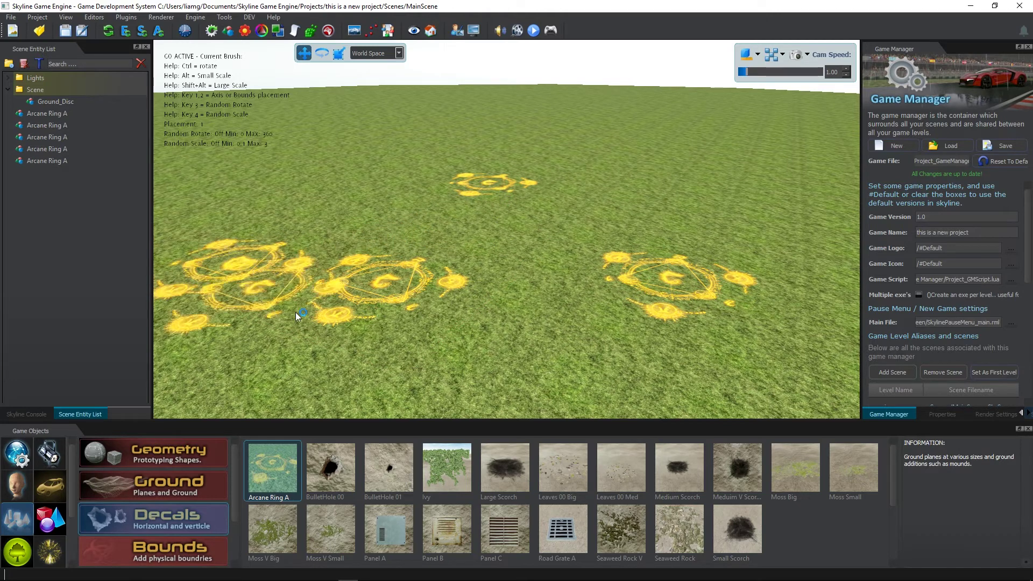
{"action": "left_click", "coordinate": [535, 360]}
{"action": "left_click", "coordinate": [522, 257]}
{"action": "left_click", "coordinate": [404, 222]}
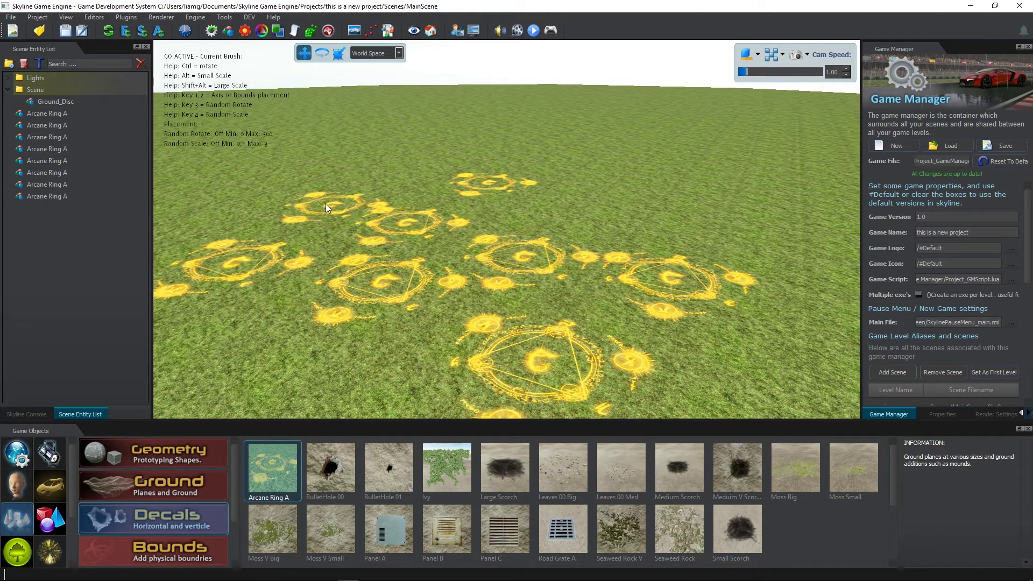
{"action": "left_click", "coordinate": [324, 203]}
{"action": "left_click", "coordinate": [355, 161]}
{"action": "left_click", "coordinate": [573, 162]}
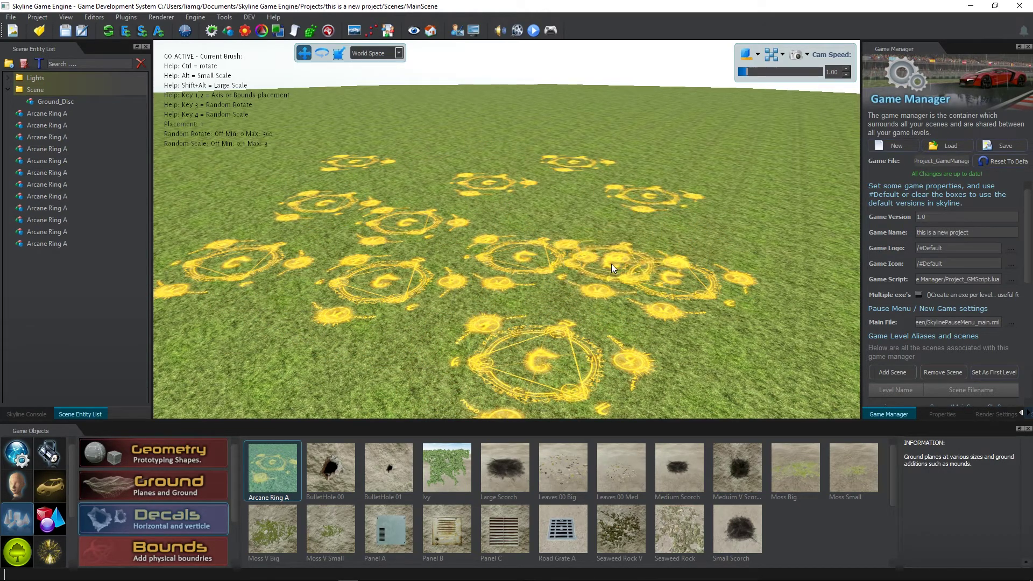
{"action": "right_click", "coordinate": [612, 265]}
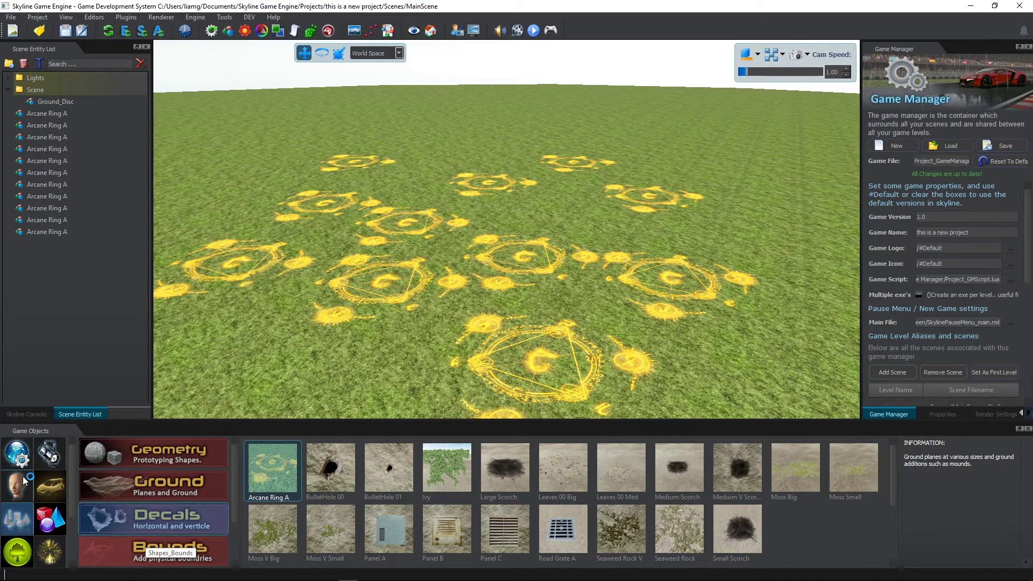
Place four SCC - Follow Path player characters among the arcane rings
{"action": "left_click", "coordinate": [12, 490]}
{"action": "left_click", "coordinate": [162, 458]}
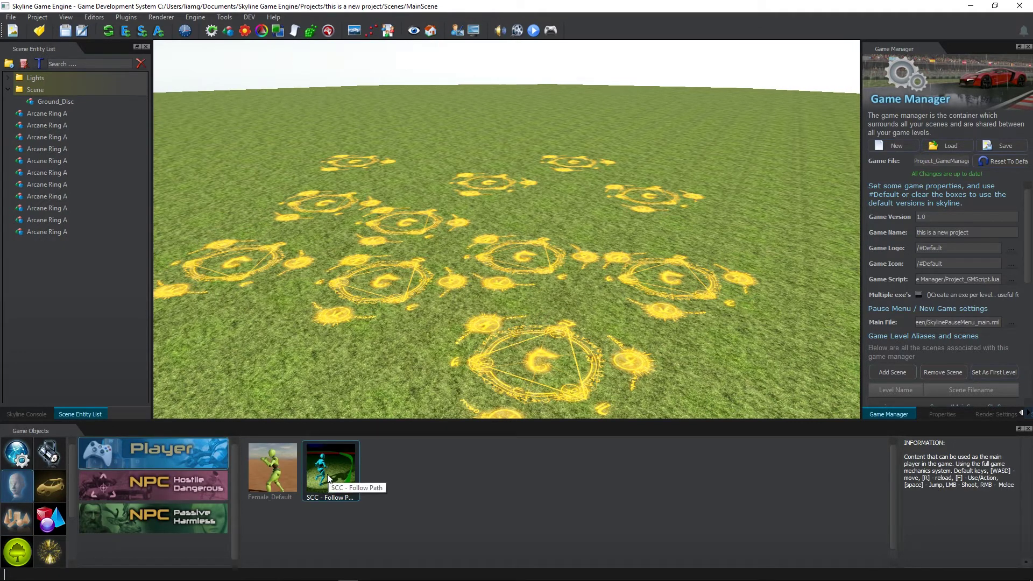
{"action": "left_click_drag", "start_coordinate": [328, 474], "coordinate": [270, 330]}
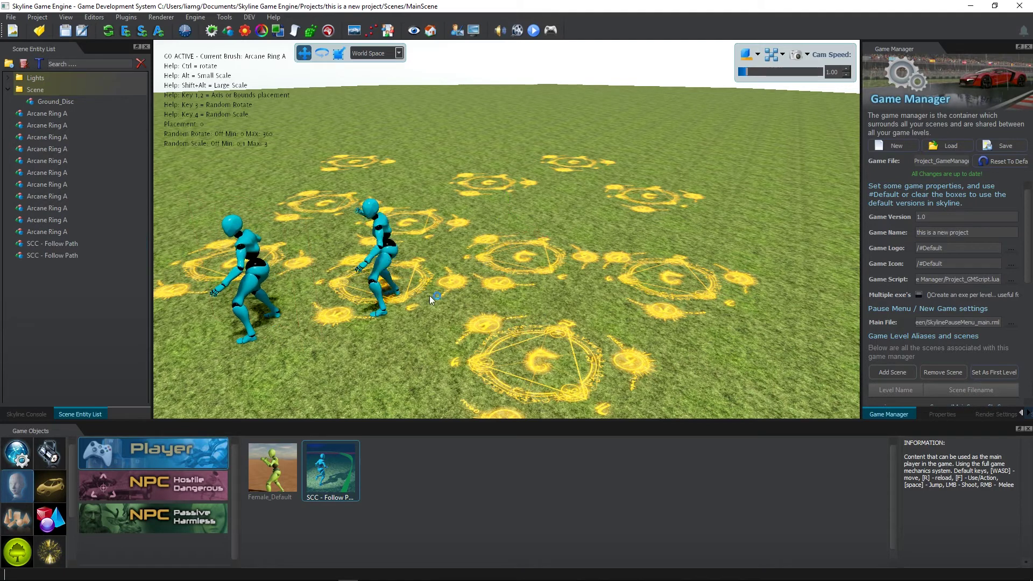
{"action": "left_click", "coordinate": [442, 263]}
{"action": "left_click", "coordinate": [568, 321]}
{"action": "left_click", "coordinate": [414, 394]}
{"action": "left_click", "coordinate": [415, 397]}
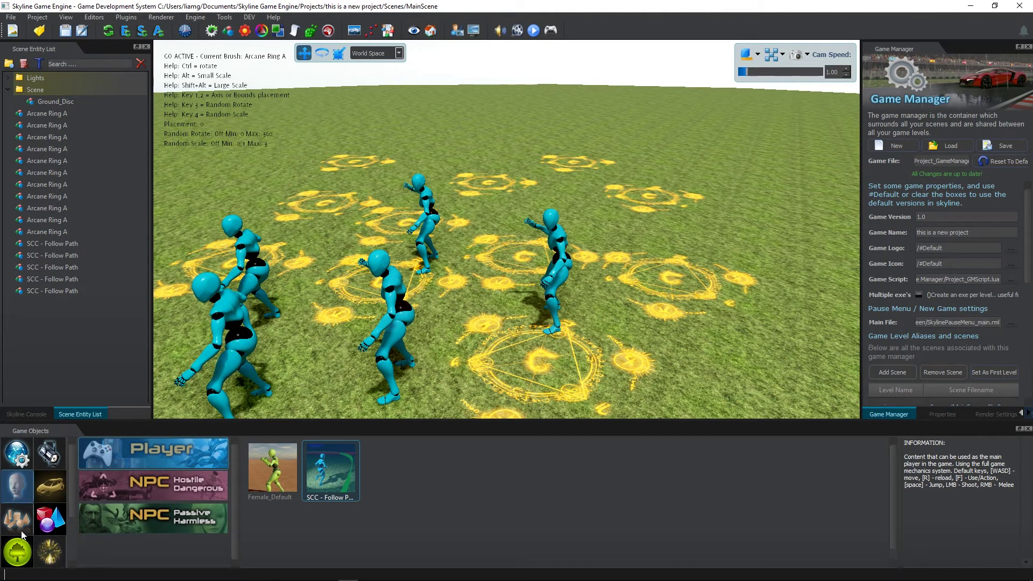
Browse the Nature game objects to the Rocks category and place seven Crystal_01 crystals around the characters
{"action": "left_click", "coordinate": [17, 551]}
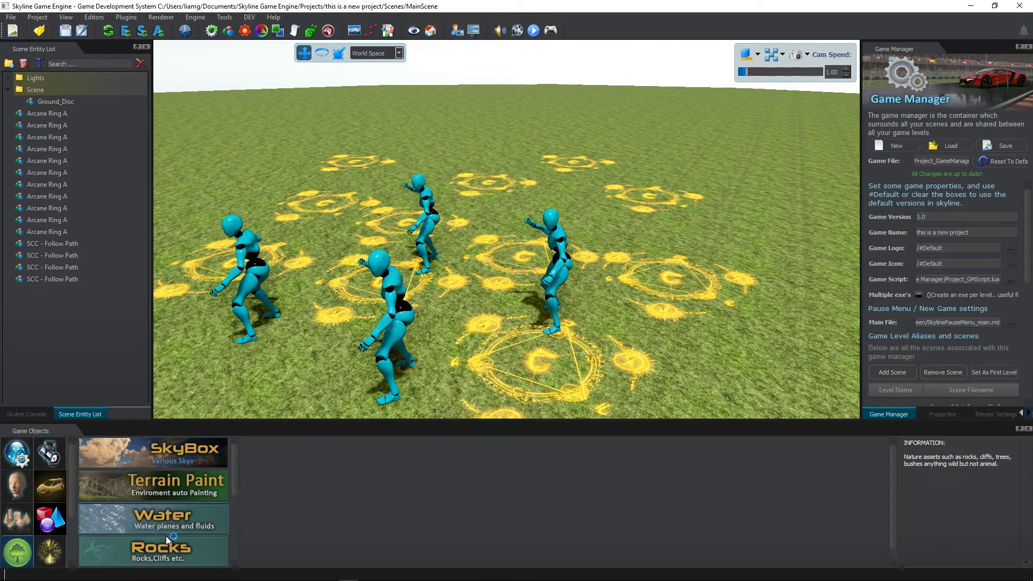
{"action": "left_click", "coordinate": [193, 456]}
{"action": "left_click", "coordinate": [183, 487]}
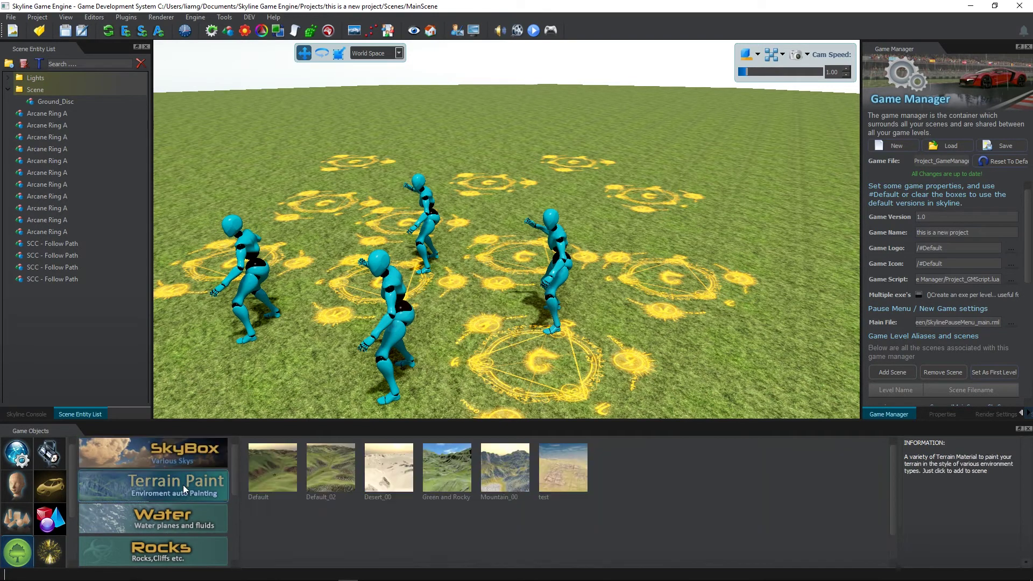
{"action": "left_click", "coordinate": [173, 518]}
{"action": "left_click", "coordinate": [170, 547]}
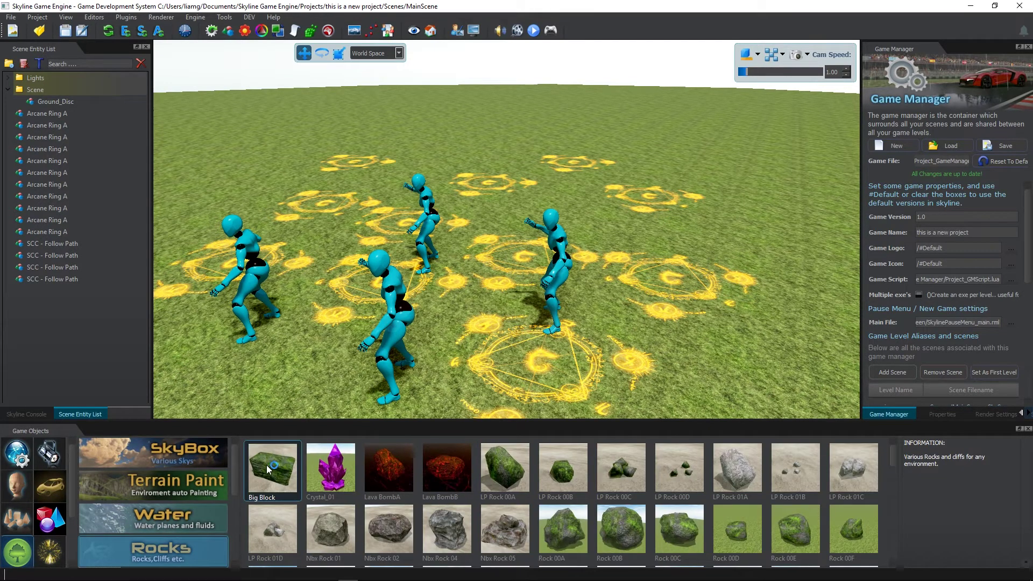
{"action": "left_click", "coordinate": [318, 483]}
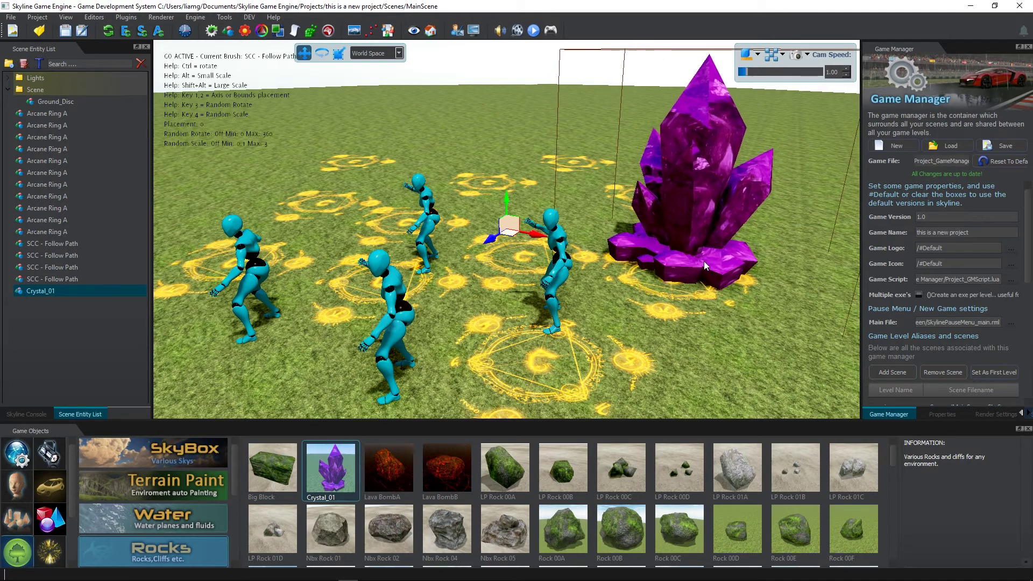
{"action": "left_click", "coordinate": [706, 264]}
{"action": "left_click", "coordinate": [796, 344]}
{"action": "left_click", "coordinate": [750, 253]}
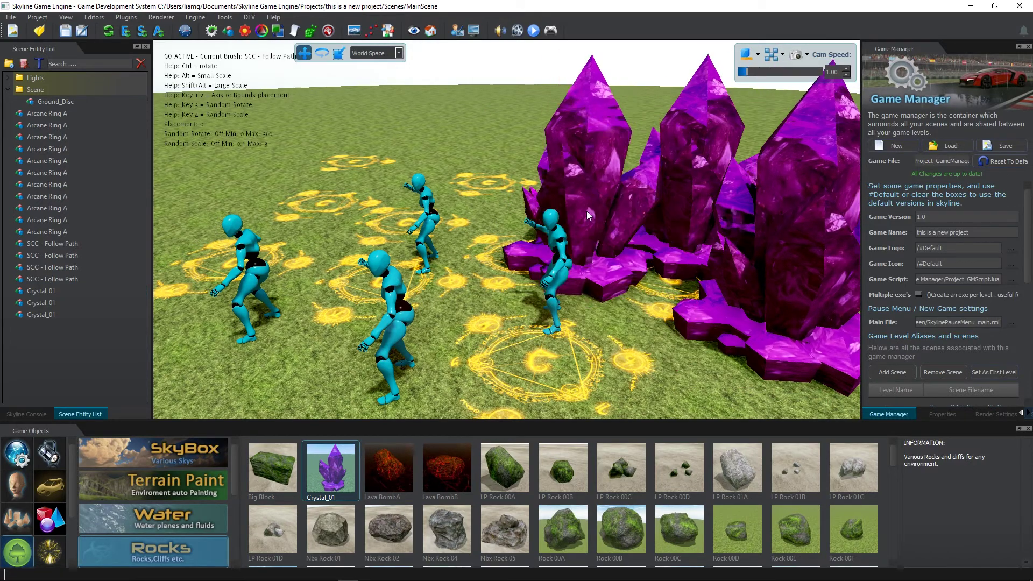
{"action": "left_click", "coordinate": [521, 202]}
{"action": "left_click", "coordinate": [389, 182]}
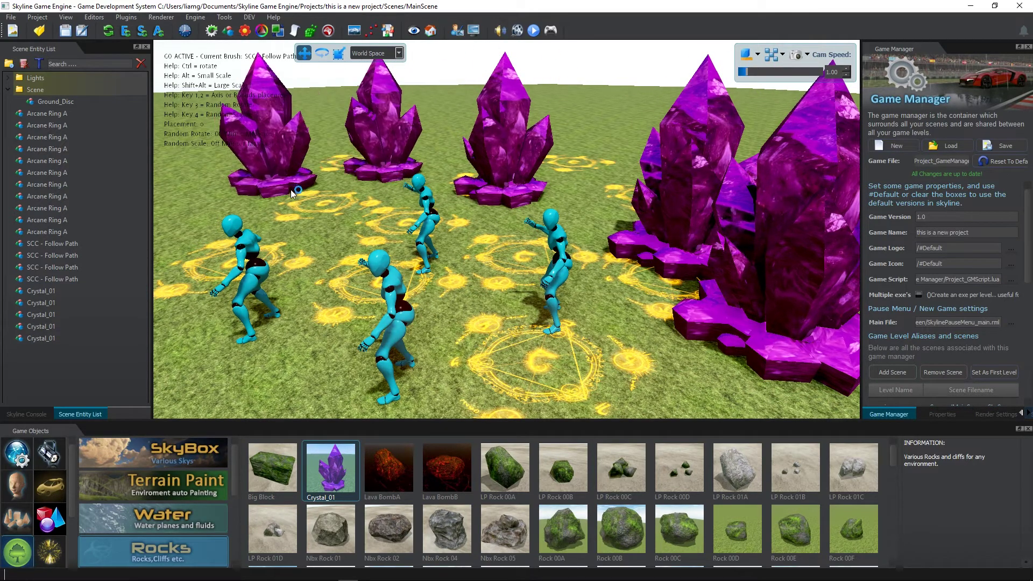
{"action": "left_click", "coordinate": [269, 201]}
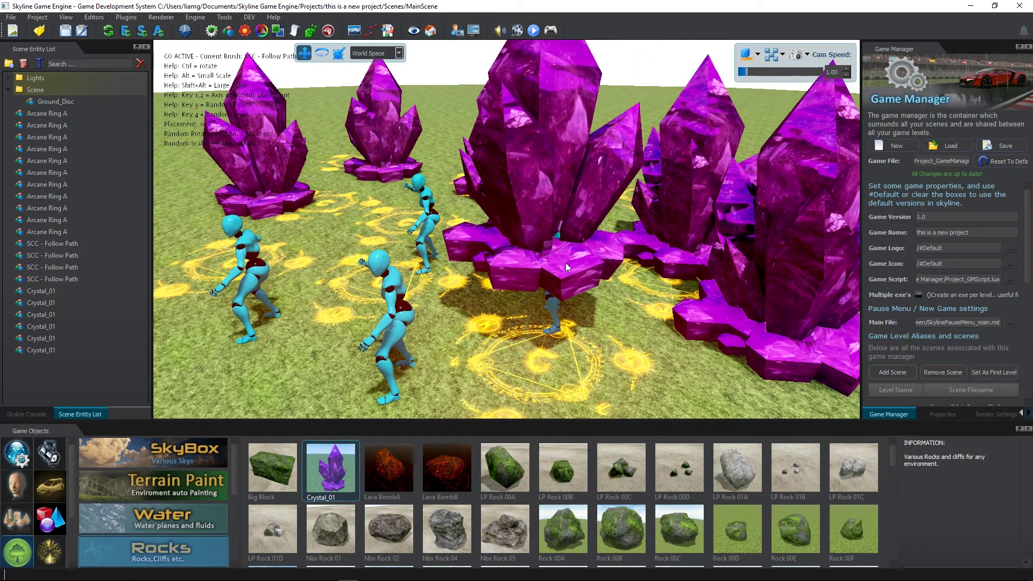
{"action": "left_click", "coordinate": [566, 262]}
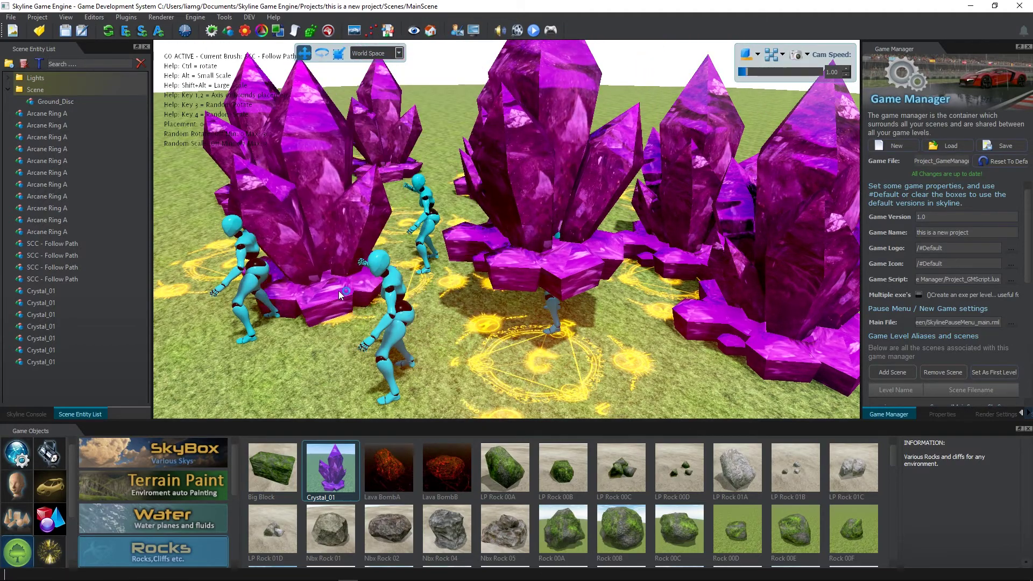
Create a new scene, discarding the current scene's unsaved contents
{"action": "left_click", "coordinate": [13, 31]}
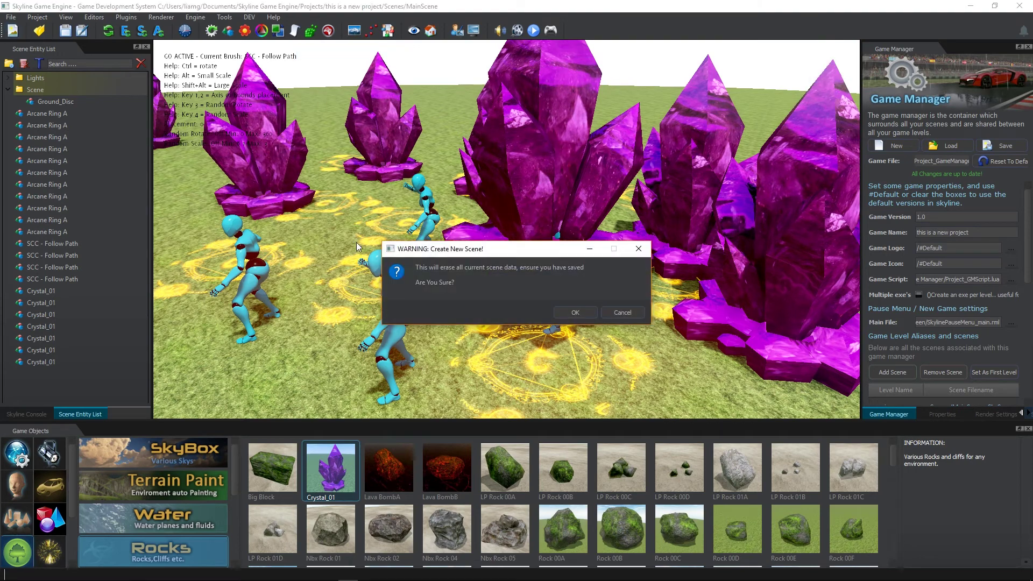
{"action": "left_click", "coordinate": [577, 315]}
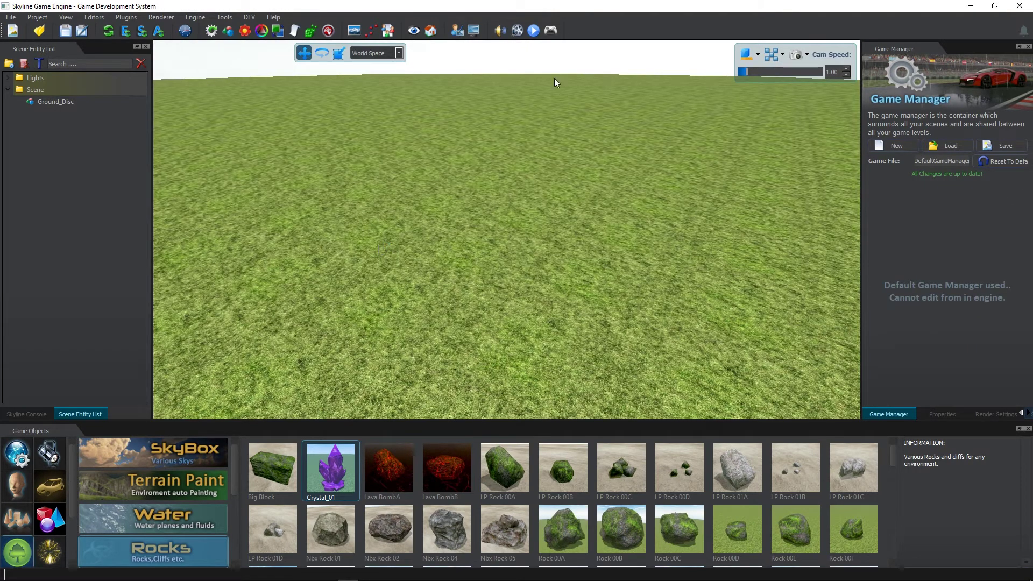
Examine the Sky Box settings in the Environment Editor and browse for a skybox material without loading one
{"action": "left_click", "coordinate": [355, 35]}
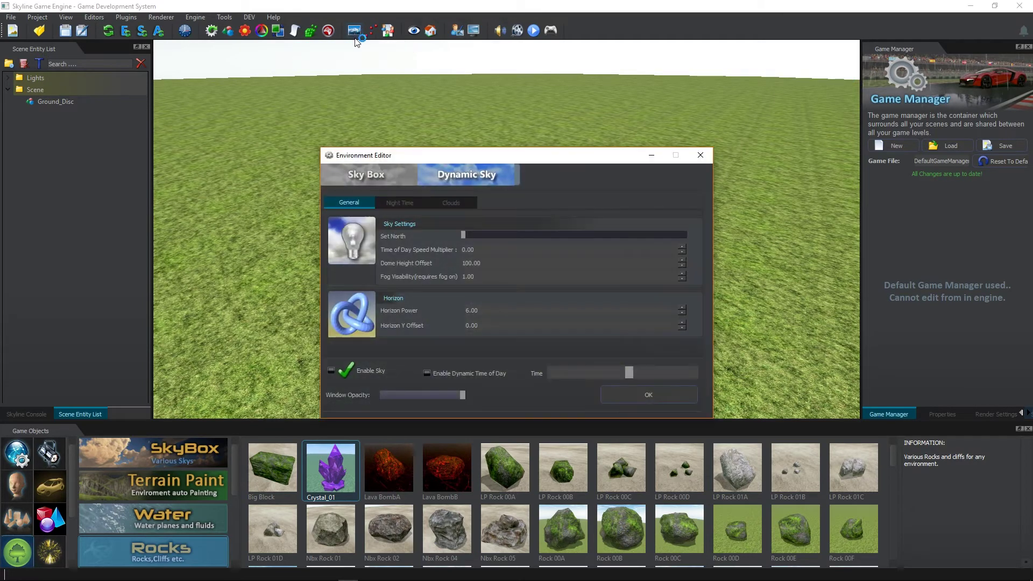
{"action": "left_click_drag", "start_coordinate": [450, 159], "coordinate": [400, 94]}
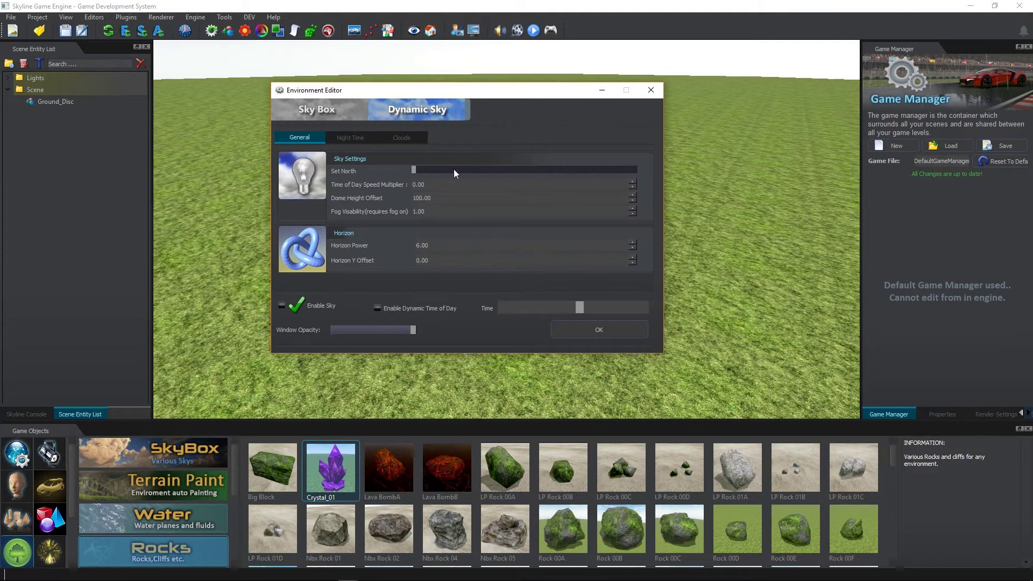
{"action": "left_click", "coordinate": [339, 118]}
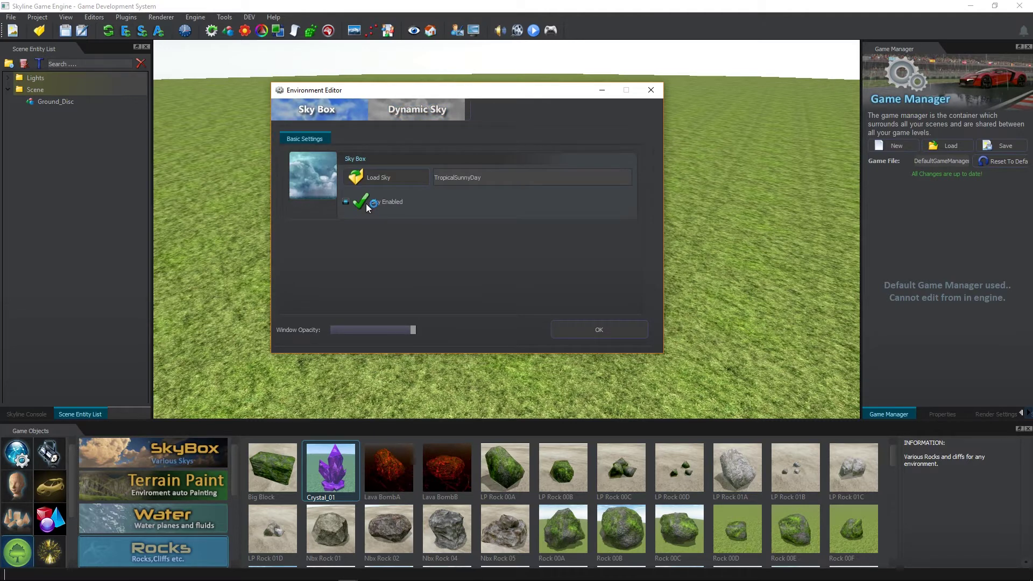
{"action": "left_click", "coordinate": [386, 179]}
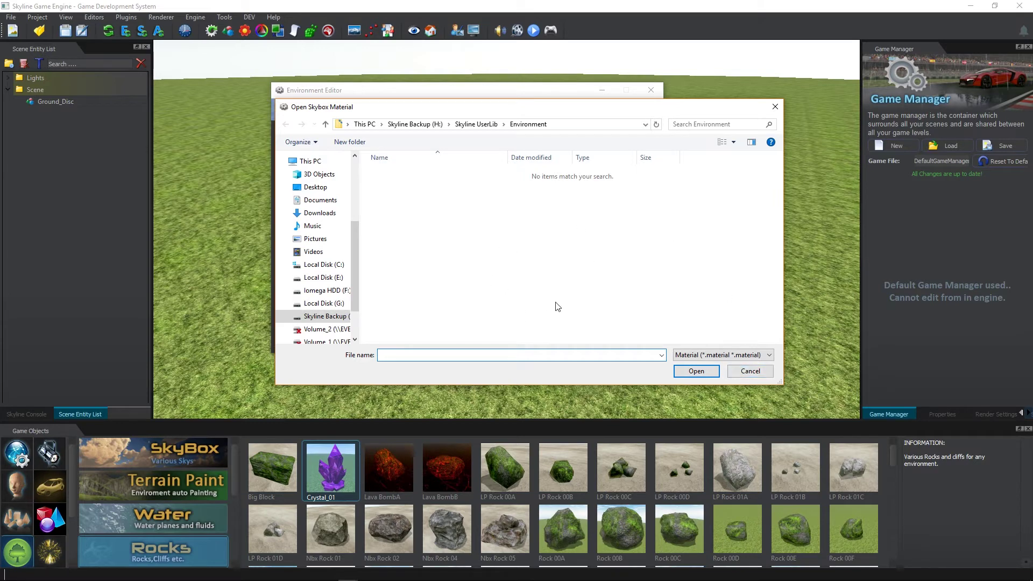
{"action": "left_click", "coordinate": [749, 372]}
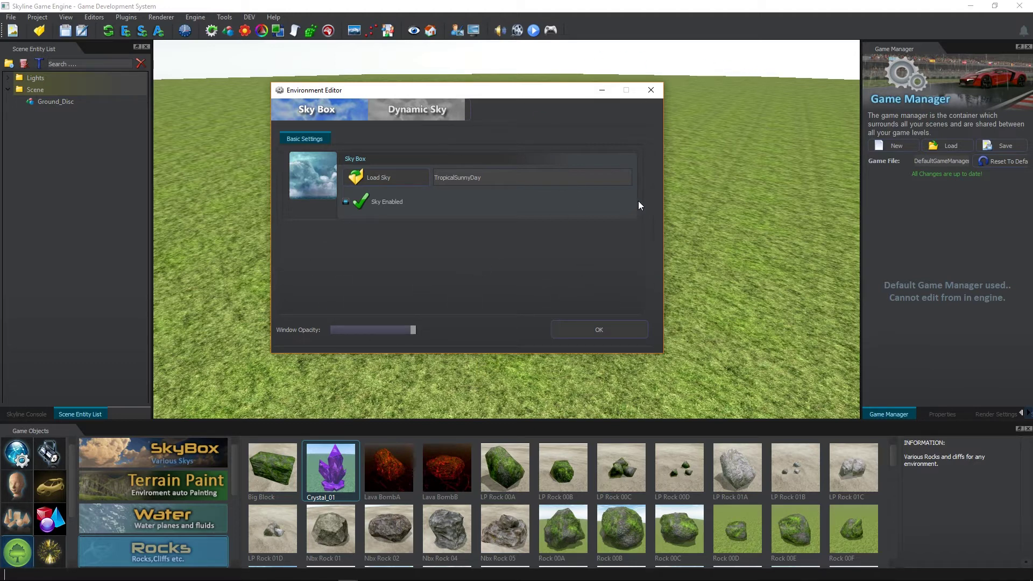
Enable the dynamic sky and dynamic time of day with a slightly earlier time, and look through the Night Time and Clouds settings
{"action": "left_click", "coordinate": [421, 111]}
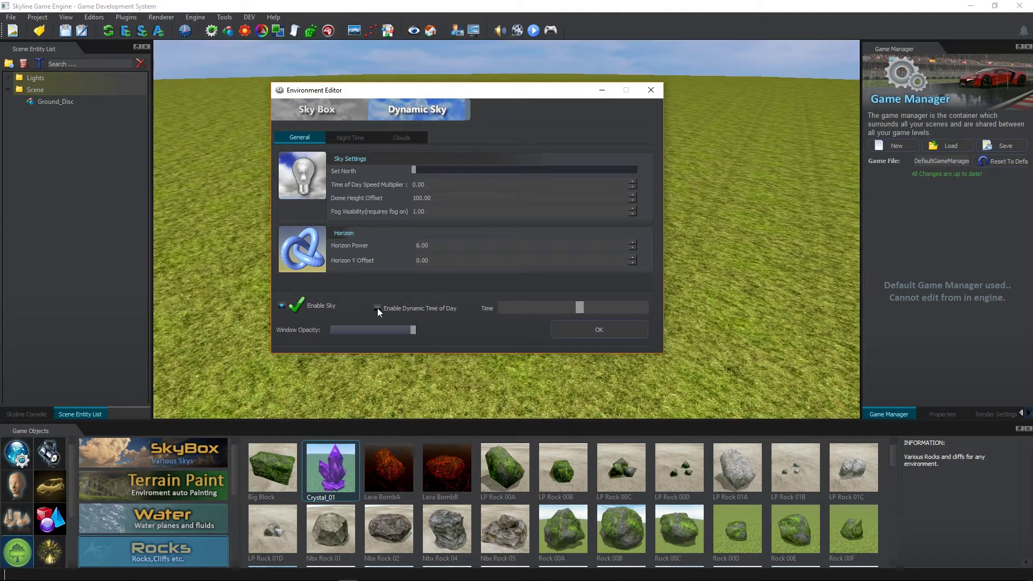
{"action": "mouse_move", "coordinate": [581, 311]}
{"action": "left_mouse_down"}
{"action": "mouse_move", "coordinate": [634, 311]}
{"action": "mouse_move", "coordinate": [547, 313]}
{"action": "mouse_move", "coordinate": [567, 313]}
{"action": "left_mouse_up"}
{"action": "left_click", "coordinate": [350, 137]}
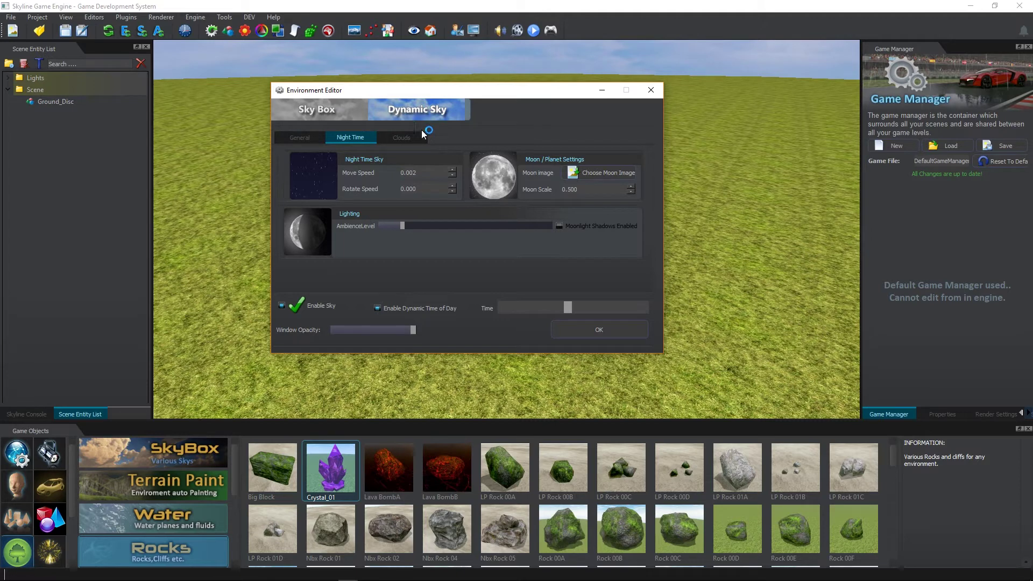
{"action": "left_click", "coordinate": [402, 137]}
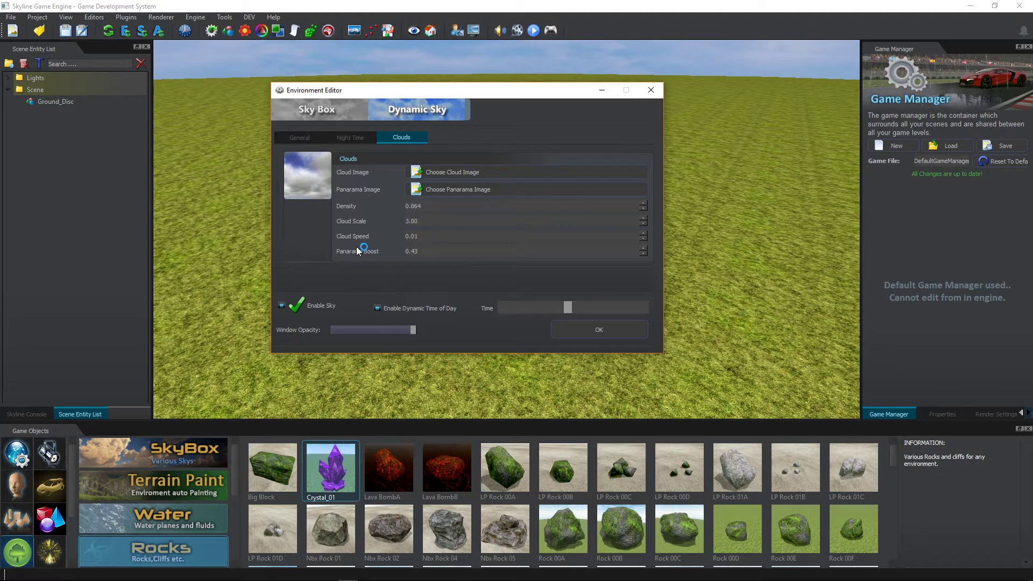
{"action": "left_click", "coordinate": [651, 92]}
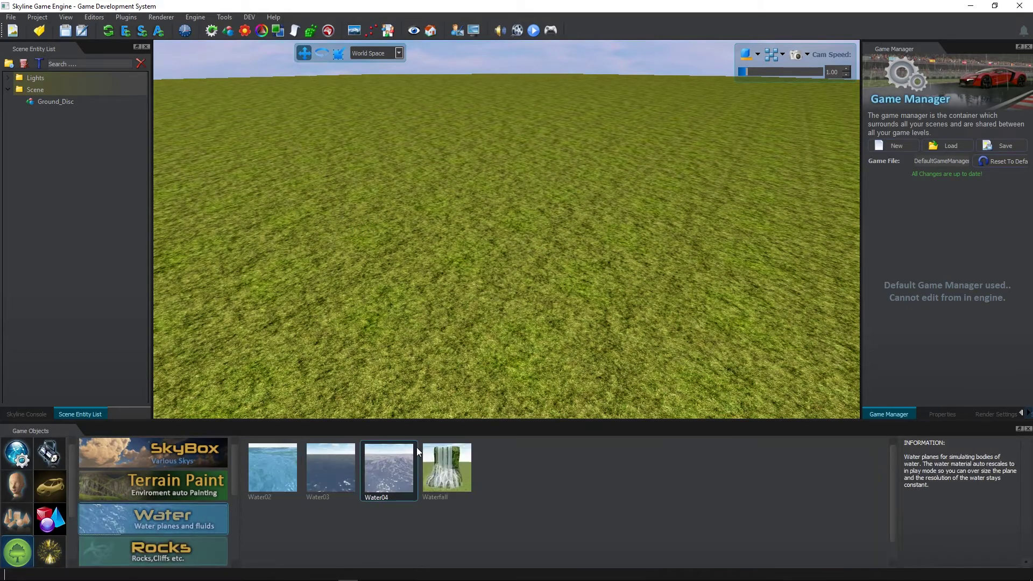
Place the Water04 water plane over the ground, view it under the changing sky, and delete it
{"action": "left_click_drag", "start_coordinate": [386, 479], "coordinate": [468, 396]}
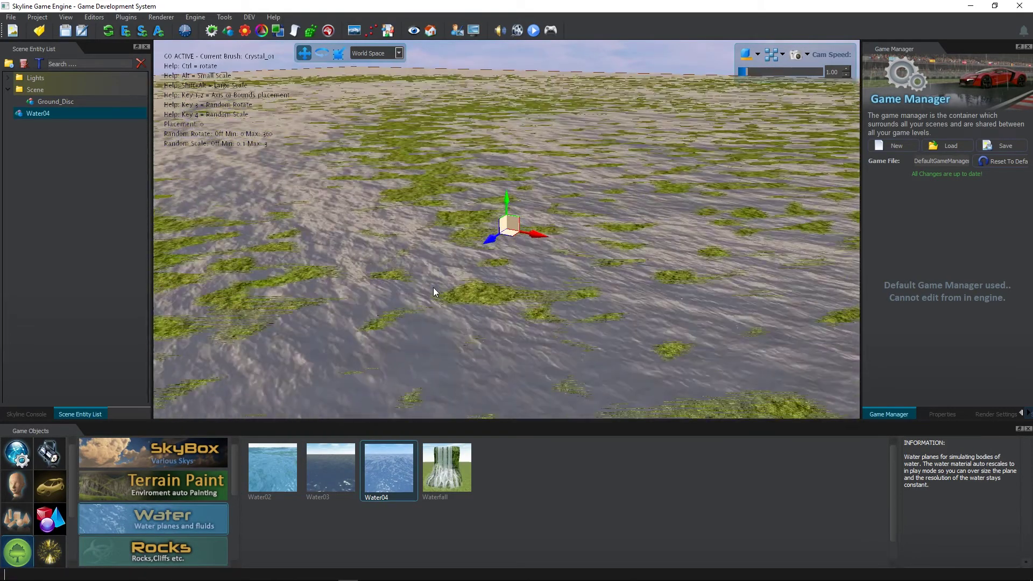
{"action": "left_click", "coordinate": [433, 287]}
{"action": "right_click", "coordinate": [433, 273]}
{"action": "left_click", "coordinate": [421, 268]}
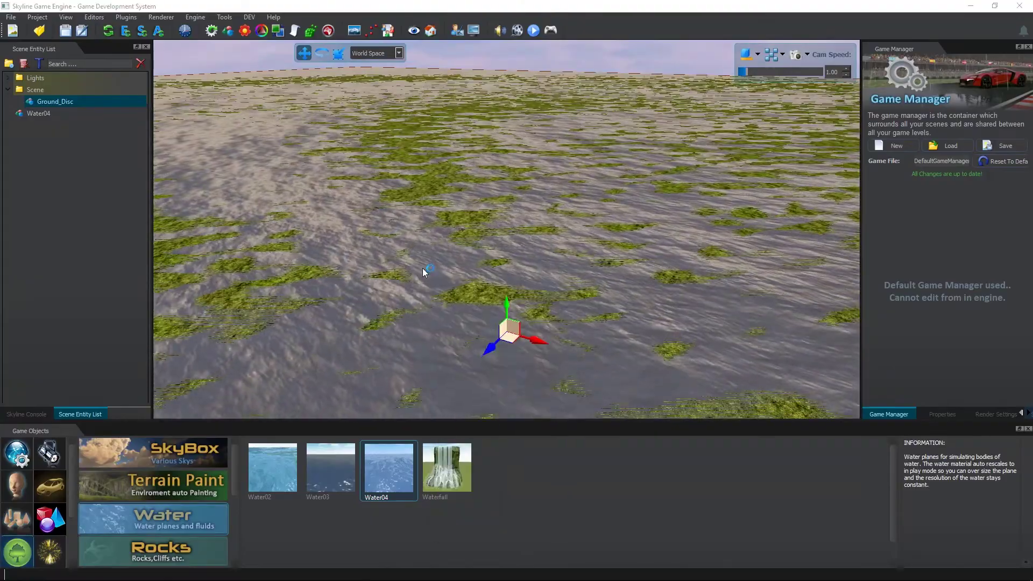
{"action": "middle_click_drag", "start_coordinate": [421, 268], "coordinate": [620, 243]}
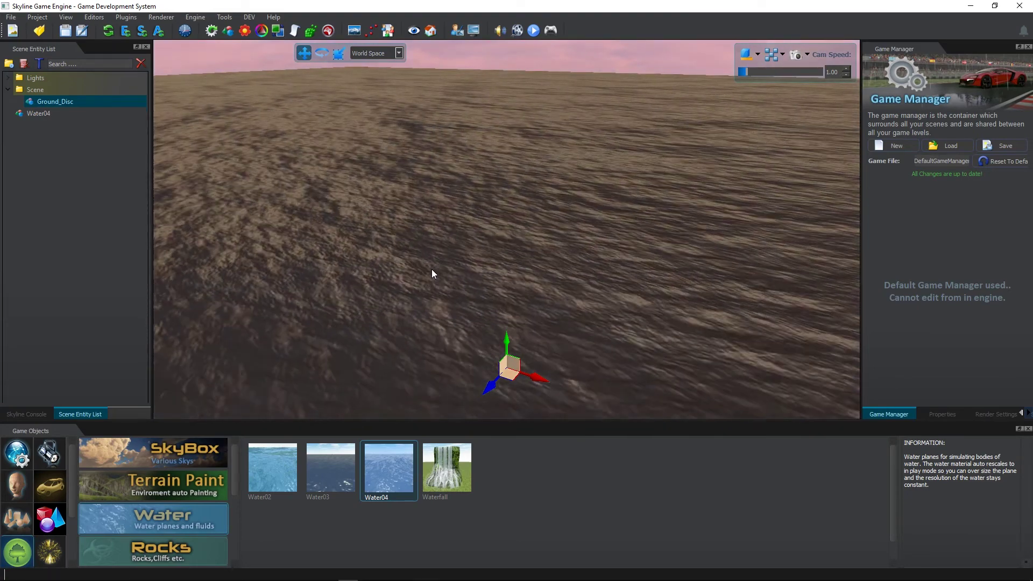
{"action": "left_click", "coordinate": [439, 290]}
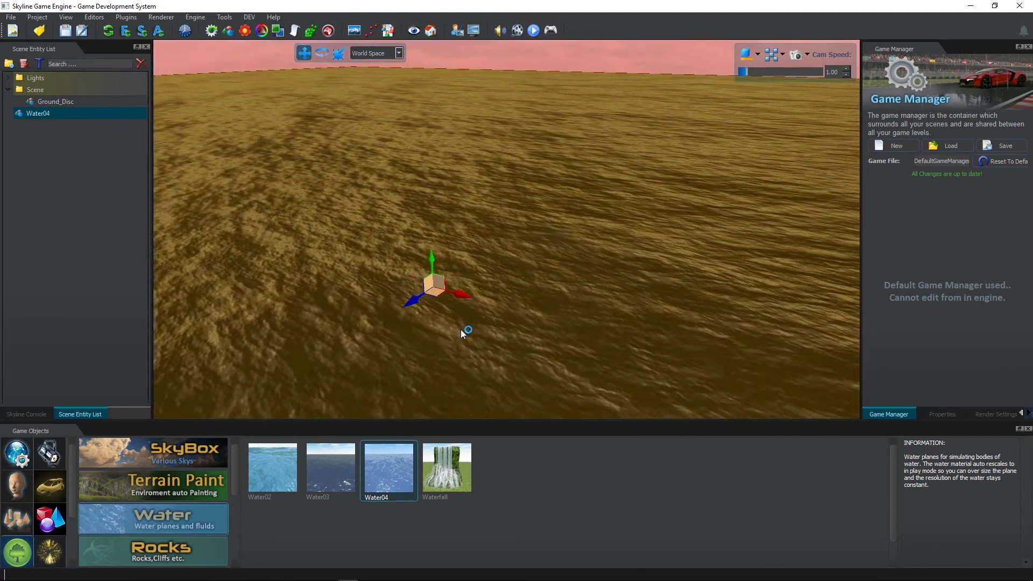
{"action": "key", "text": "Delete"}
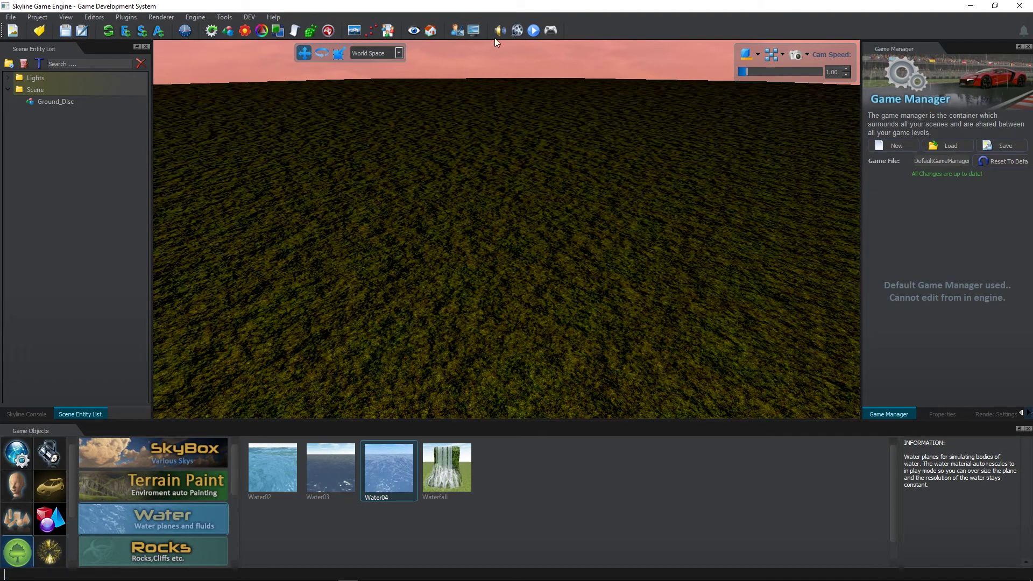
Create a spline path named 1 in the Path Editor, try adding a point to it in the scene, and close the editor
{"action": "left_click", "coordinate": [368, 30]}
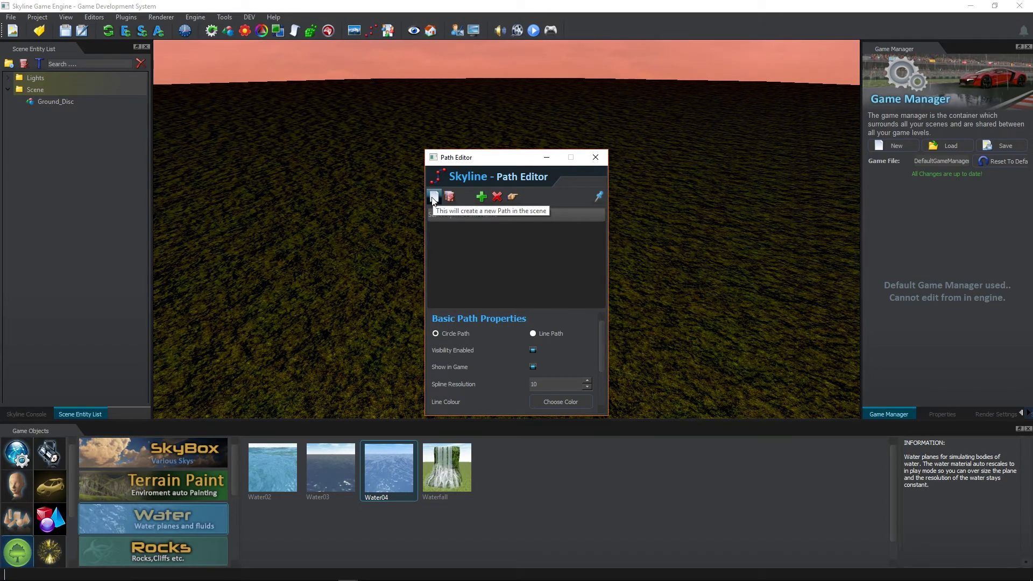
{"action": "left_click", "coordinate": [434, 200]}
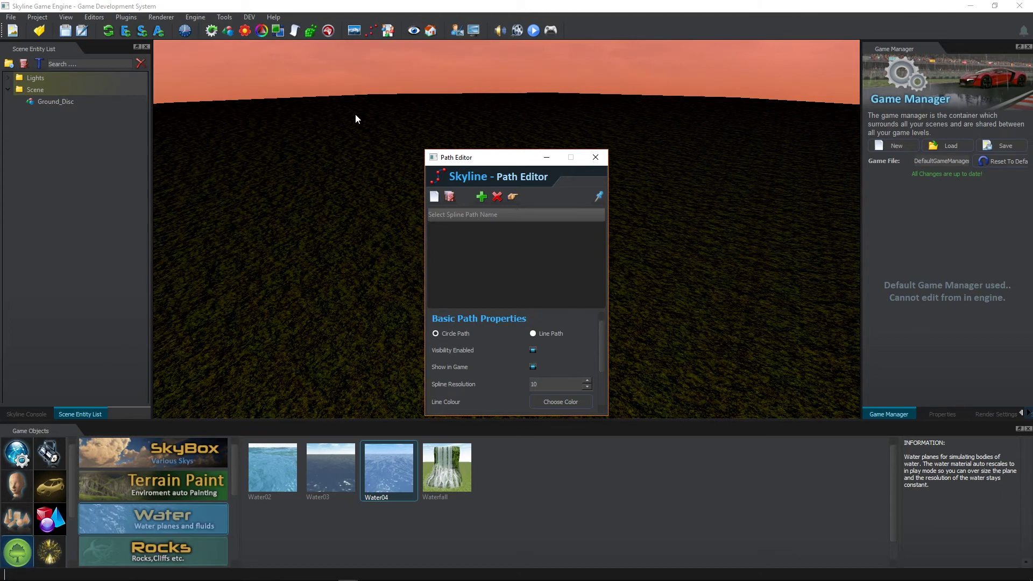
{"action": "left_click", "coordinate": [433, 196]}
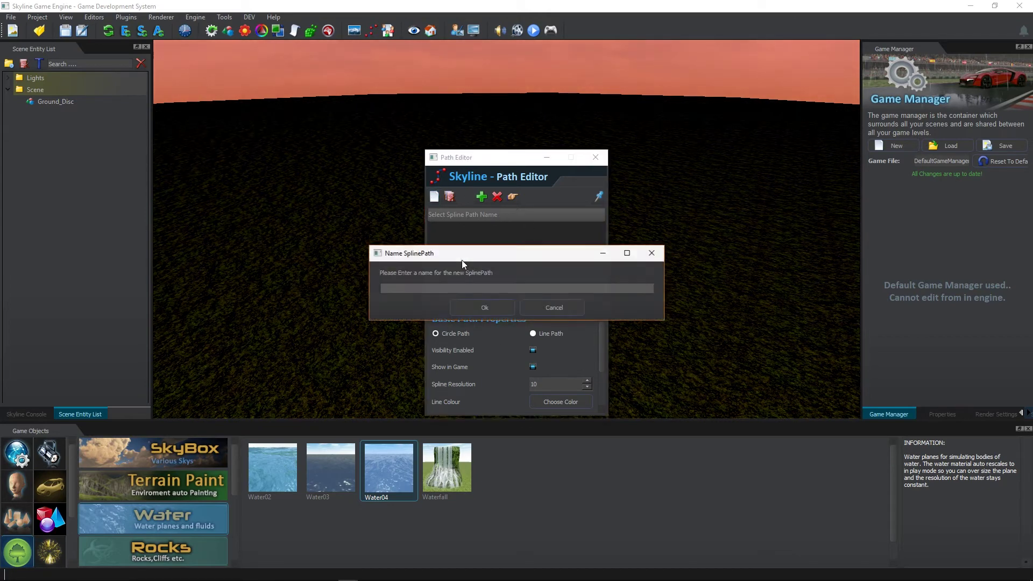
{"action": "type", "text": "1"}
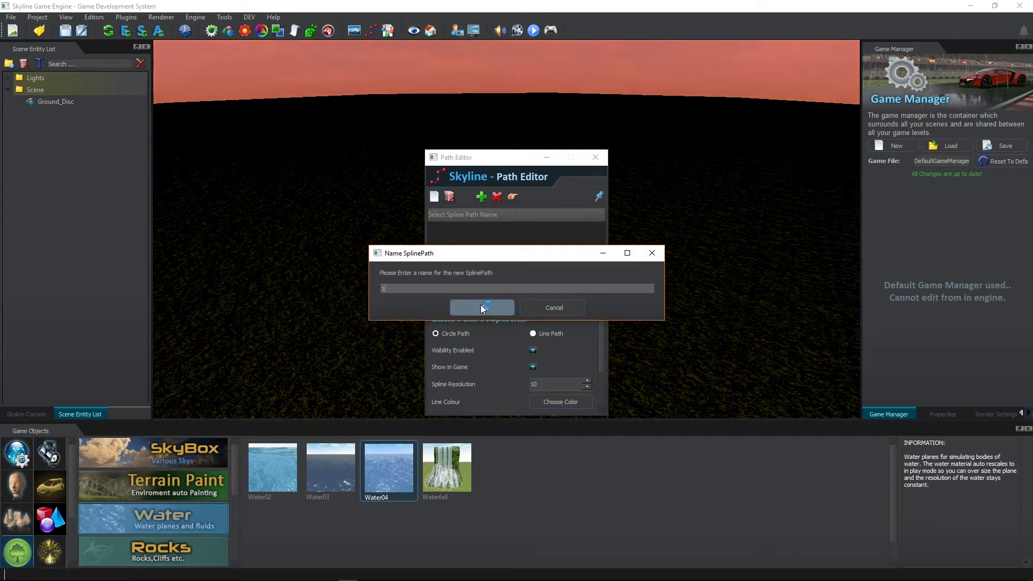
{"action": "left_click", "coordinate": [484, 308]}
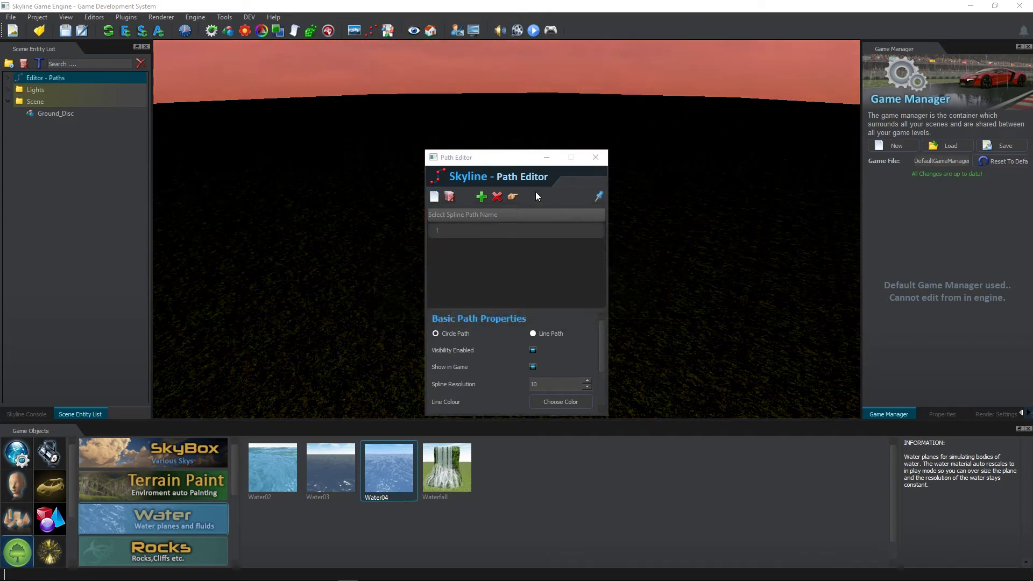
{"action": "left_click", "coordinate": [324, 228]}
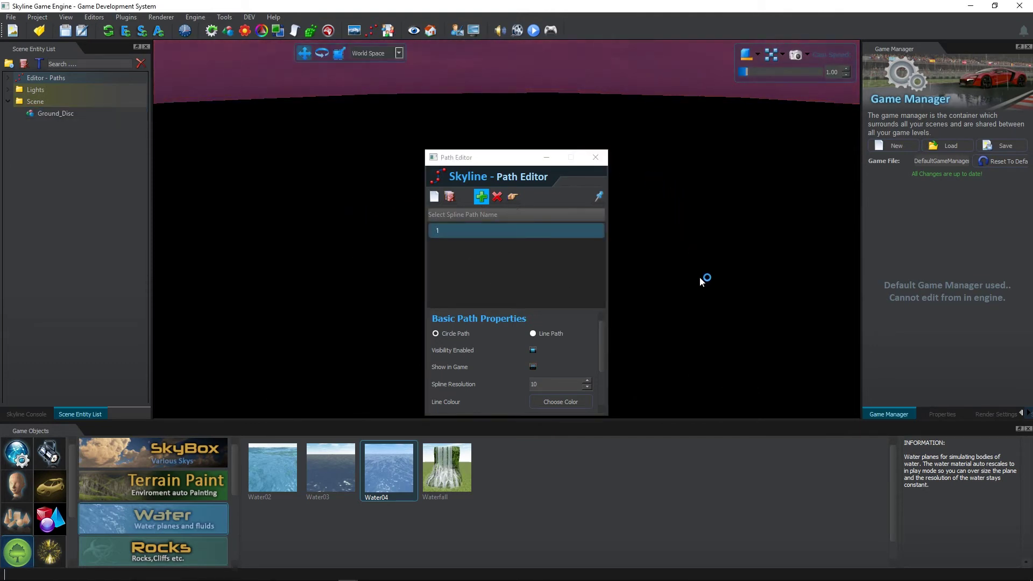
{"action": "left_click", "coordinate": [596, 157]}
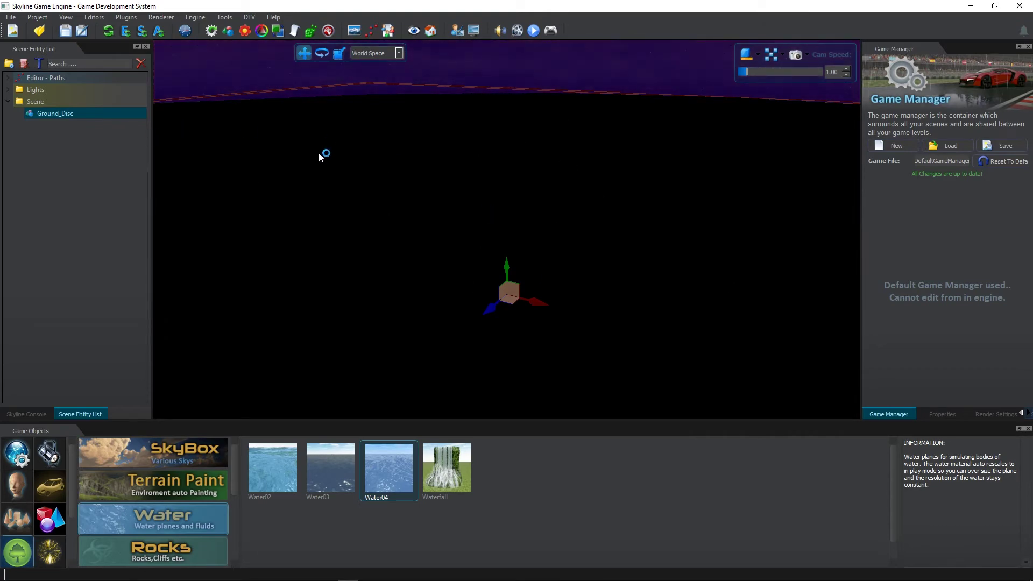
Shift the time of day slightly earlier in the Environment Editor and disable the dynamic sky and dynamic time of day
{"action": "left_click", "coordinate": [354, 31]}
{"action": "left_click_drag", "start_coordinate": [617, 373], "coordinate": [613, 373]}
{"action": "left_click", "coordinate": [332, 371]}
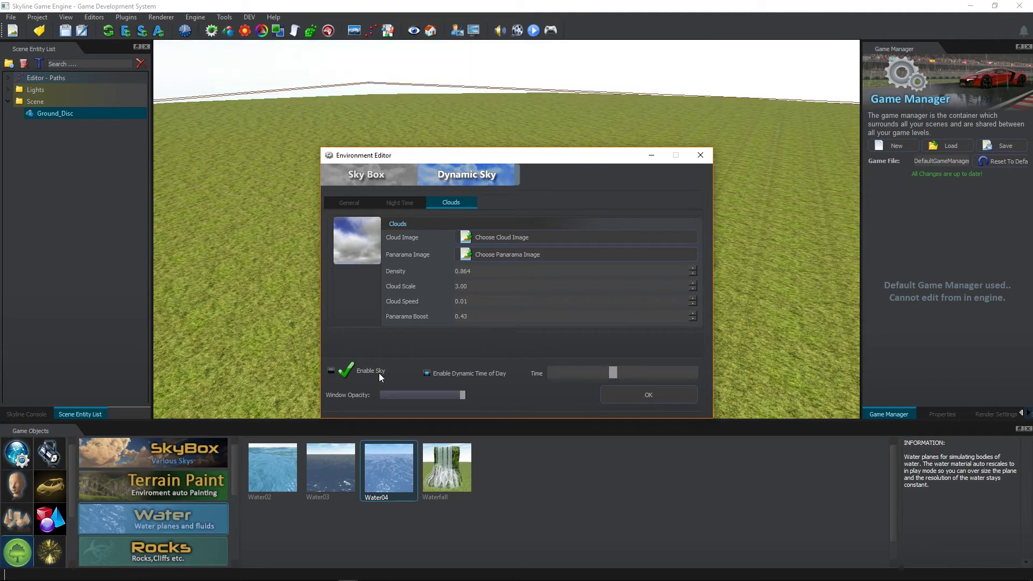
{"action": "left_click", "coordinate": [427, 372]}
{"action": "left_click", "coordinate": [648, 395]}
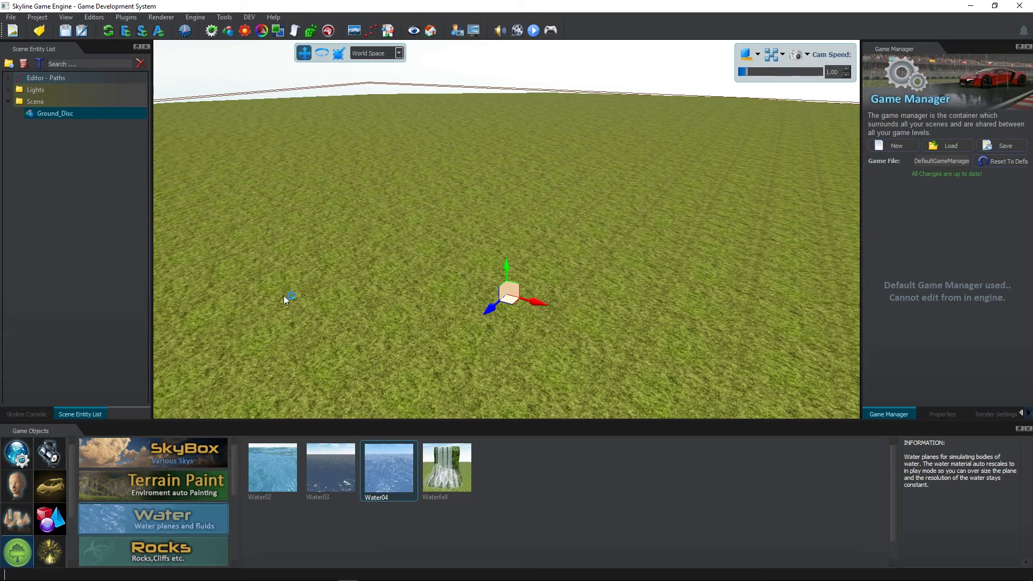
Build a Tiled Nav Mesh on the grass ground with the Recast Navmesh Editor, keeping Debug Navmesh enabled
{"action": "left_click", "coordinate": [390, 32]}
{"action": "left_click_drag", "start_coordinate": [494, 160], "coordinate": [374, 134]}
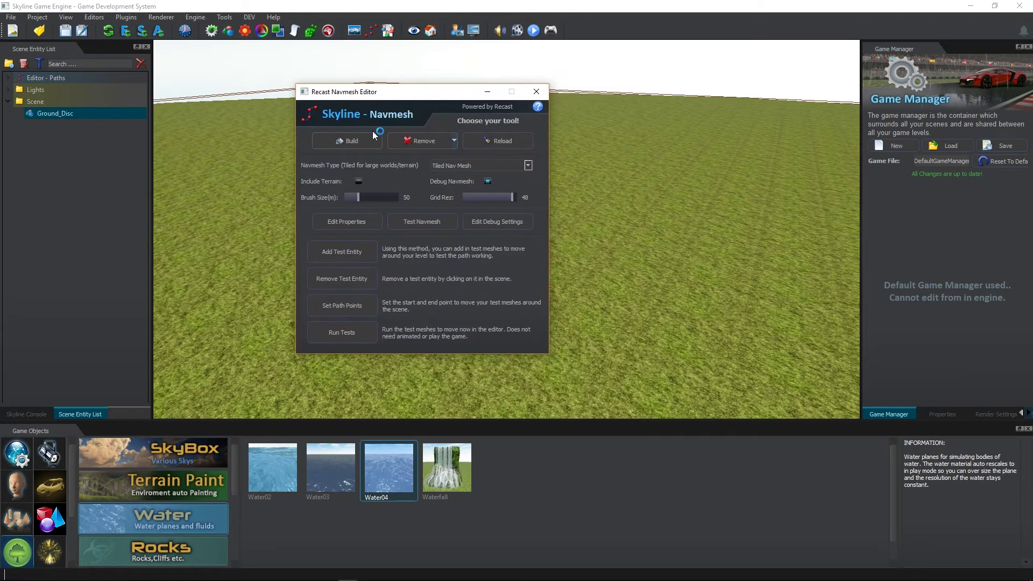
{"action": "left_click", "coordinate": [340, 144]}
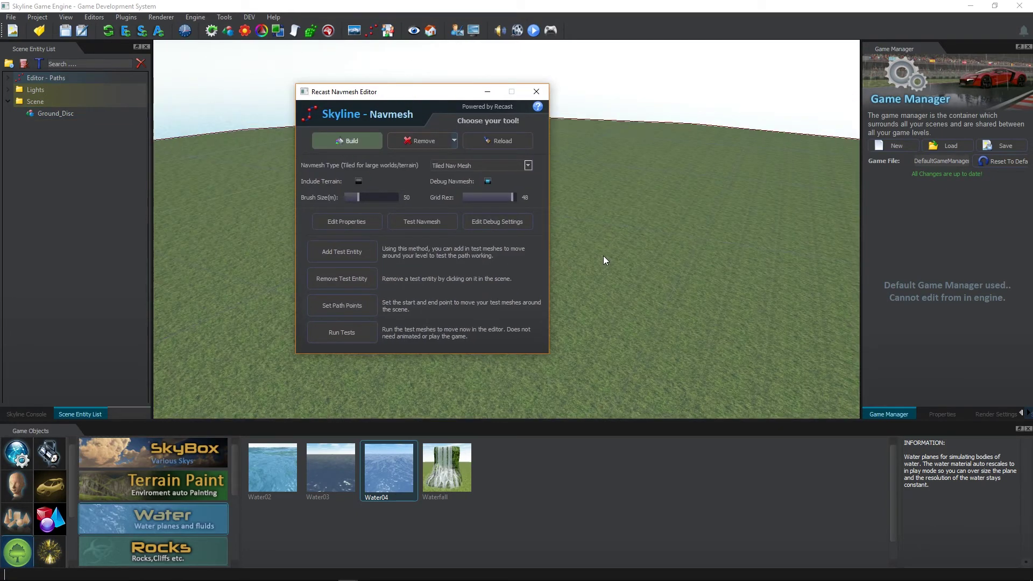
Close the Recast Navmesh Editor and look through the ambient lighting, colour and HDR options in Render Settings
{"action": "right_click_drag", "start_coordinate": [603, 256], "coordinate": [596, 302]}
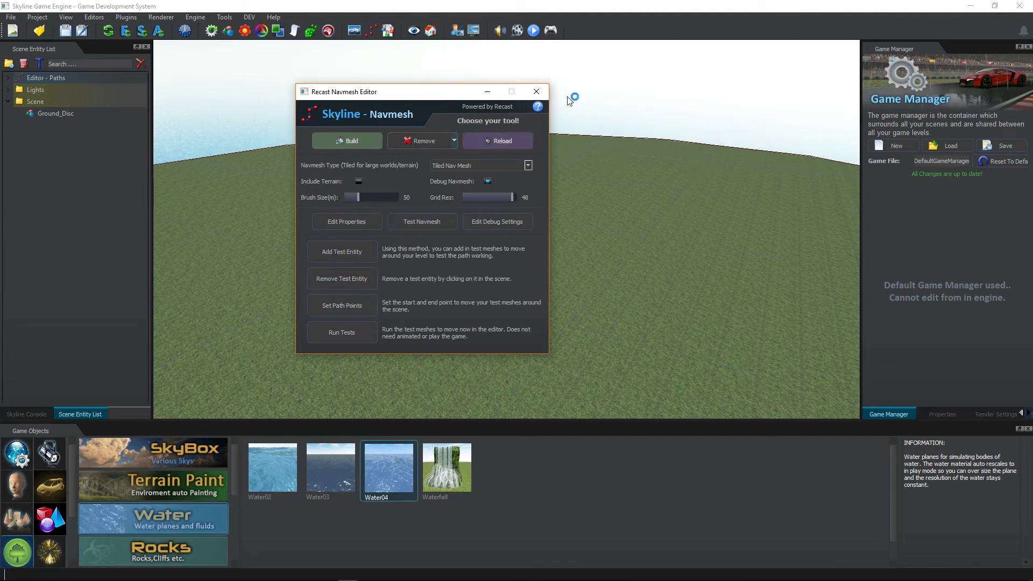
{"action": "left_click", "coordinate": [537, 91]}
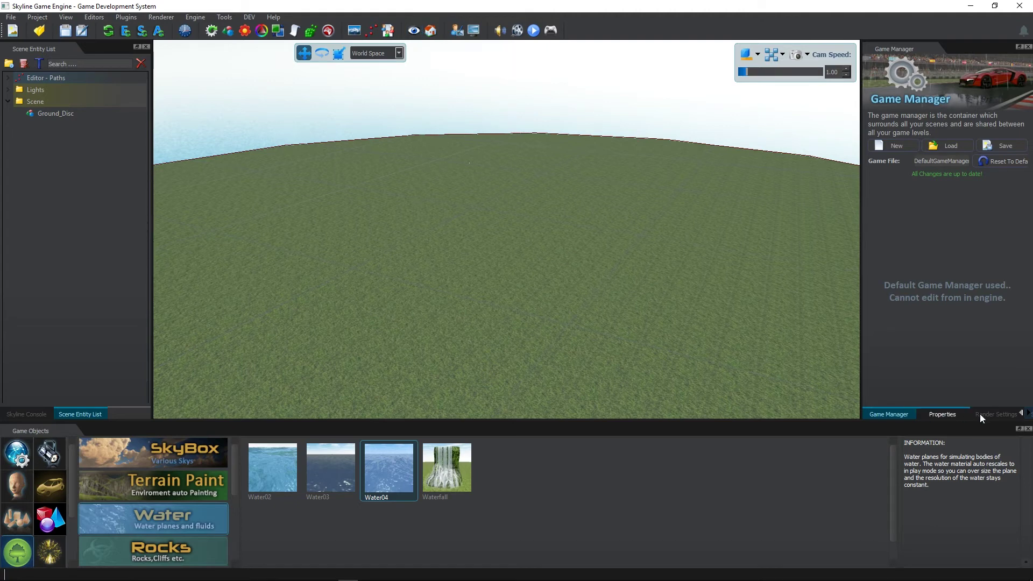
{"action": "left_click", "coordinate": [1000, 415]}
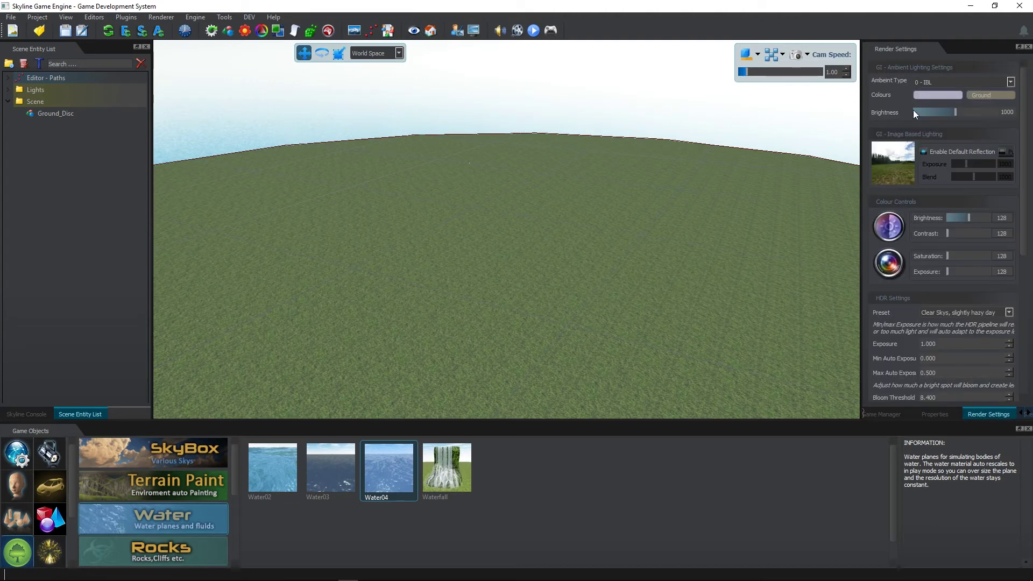
{"action": "scroll", "coordinate": [893, 161], "scroll_direction": "down", "scroll_amount": 3}
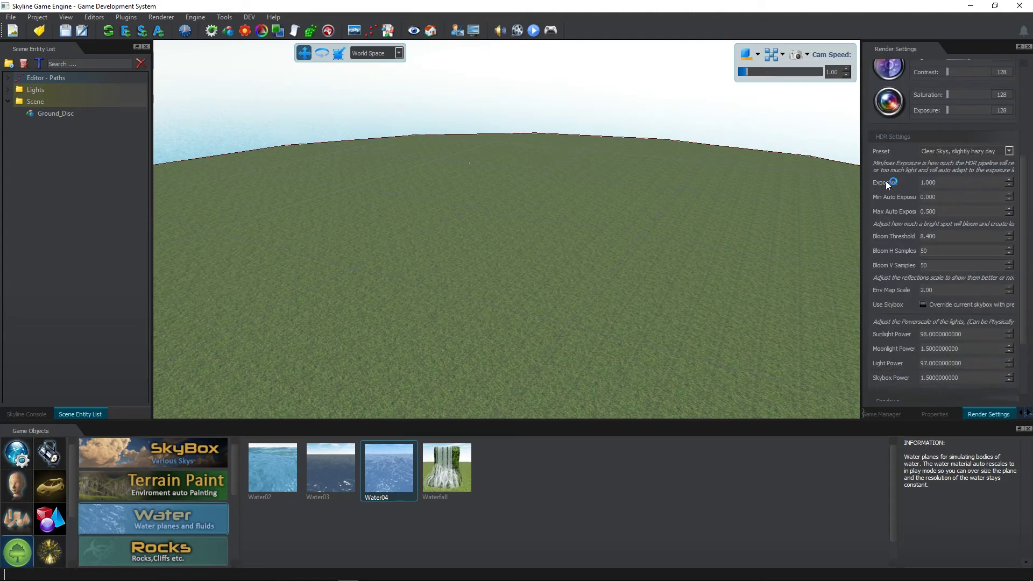
{"action": "scroll", "coordinate": [890, 182], "scroll_direction": "up", "scroll_amount": 3}
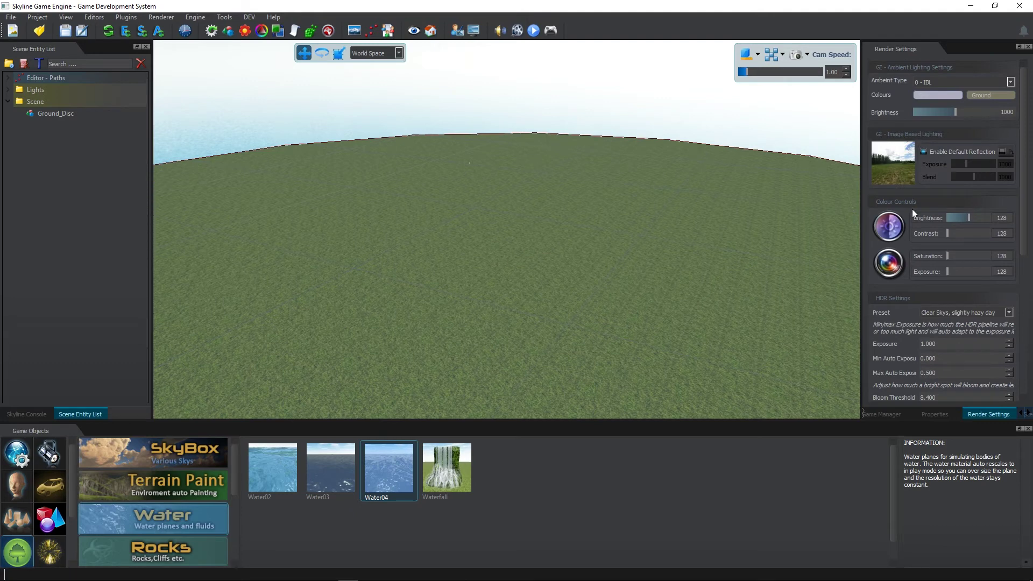
Try the "Evening, sunny day" and "TOD, sunny day" HDR presets, and set the preset to "Bright, sunny day"
{"action": "scroll", "coordinate": [946, 323], "scroll_direction": "down", "scroll_amount": 3}
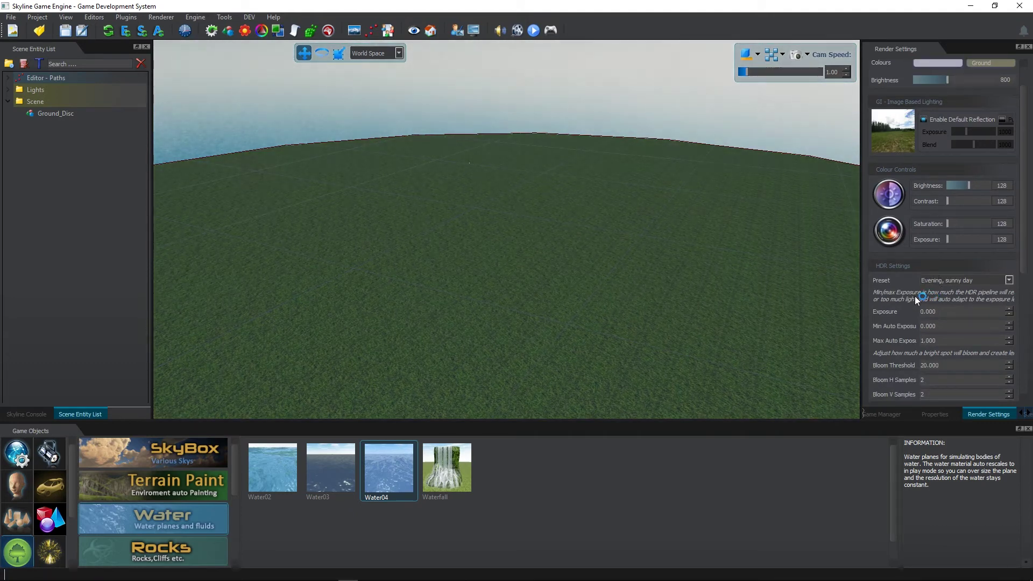
{"action": "scroll", "coordinate": [914, 296], "scroll_direction": "up", "scroll_amount": 3}
{"action": "scroll", "coordinate": [935, 316], "scroll_direction": "up", "scroll_amount": 2}
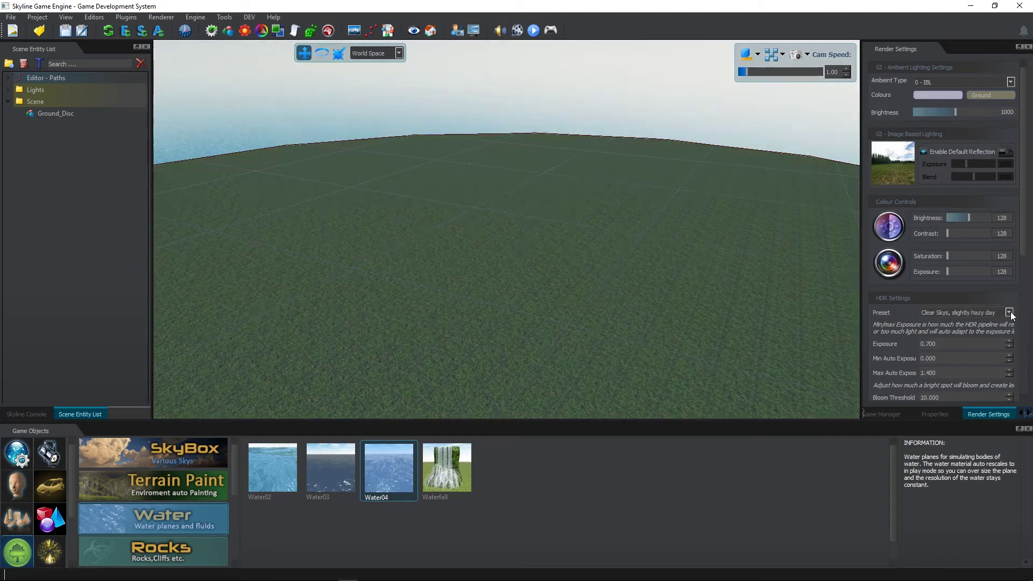
{"action": "left_click", "coordinate": [1010, 313]}
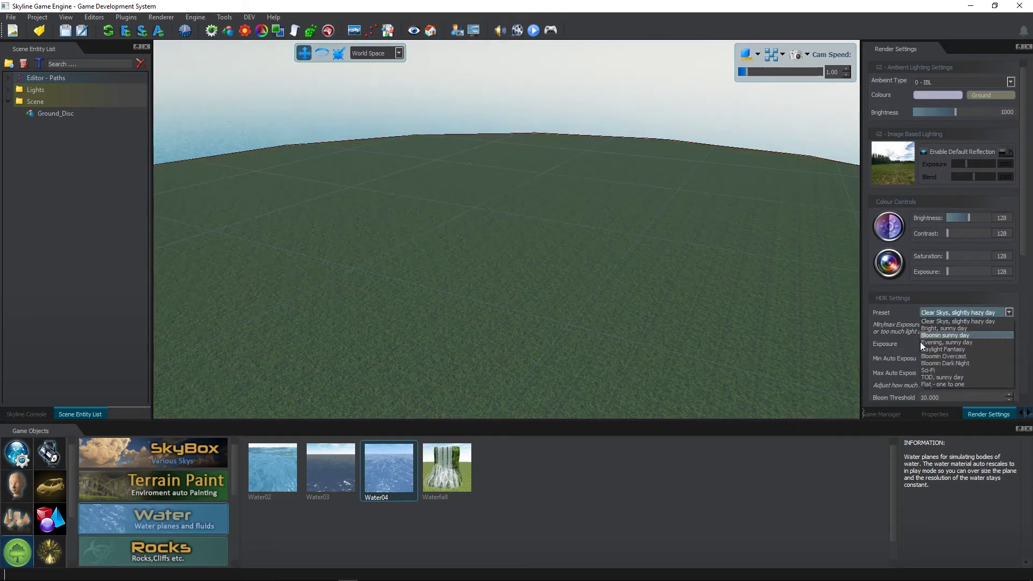
{"action": "left_click", "coordinate": [951, 378]}
{"action": "left_click", "coordinate": [1008, 313]}
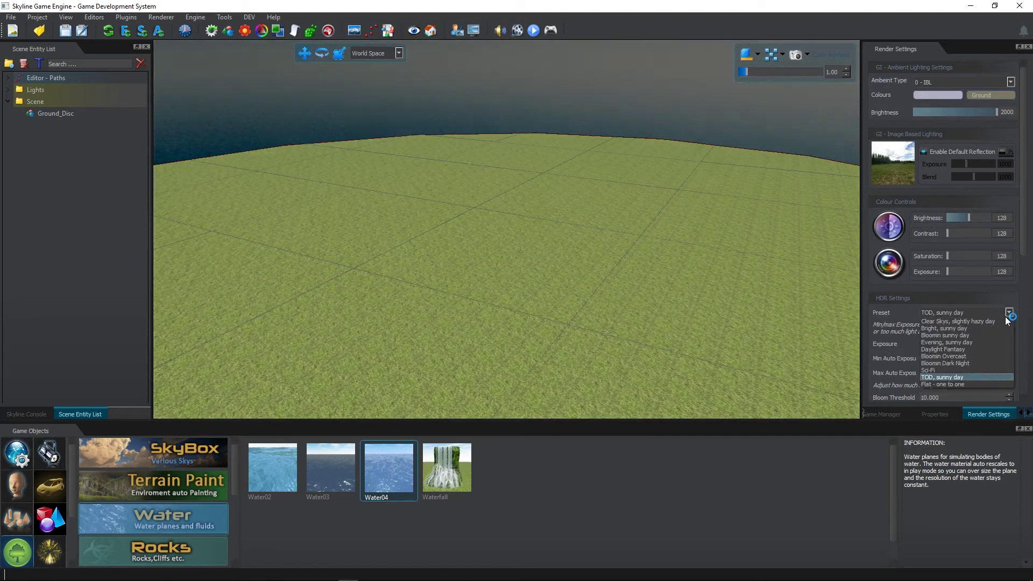
{"action": "left_click", "coordinate": [977, 329]}
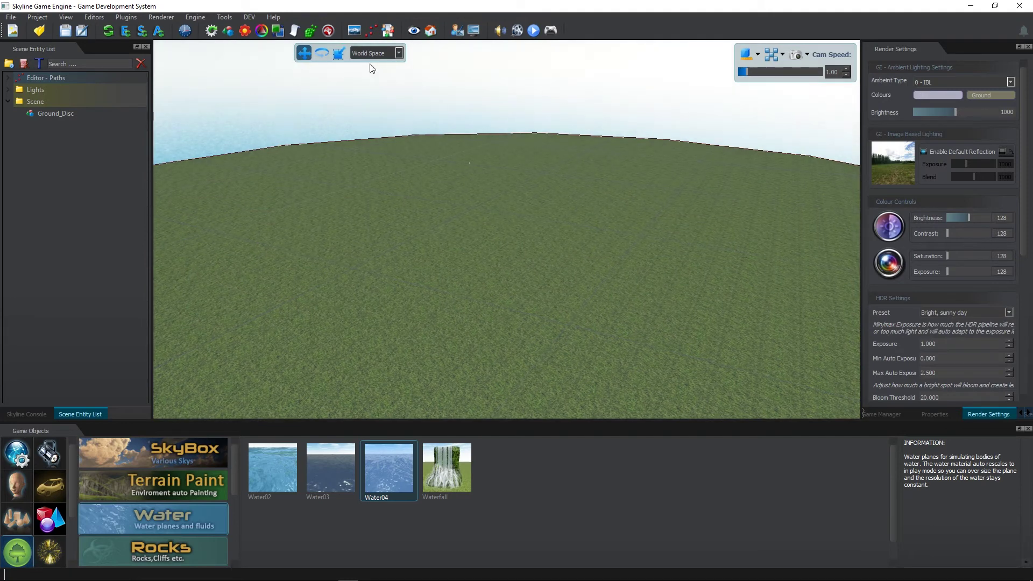
Show the start screen, and switch the workspace to the Fullscreen layout and back to the Default layout
{"action": "left_click", "coordinate": [431, 31]}
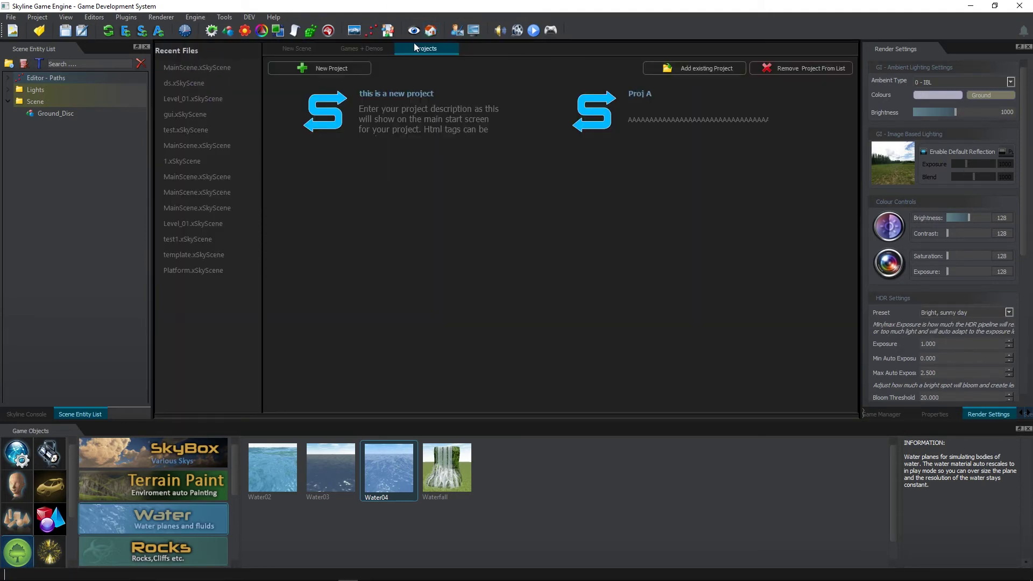
{"action": "left_click", "coordinate": [456, 32]}
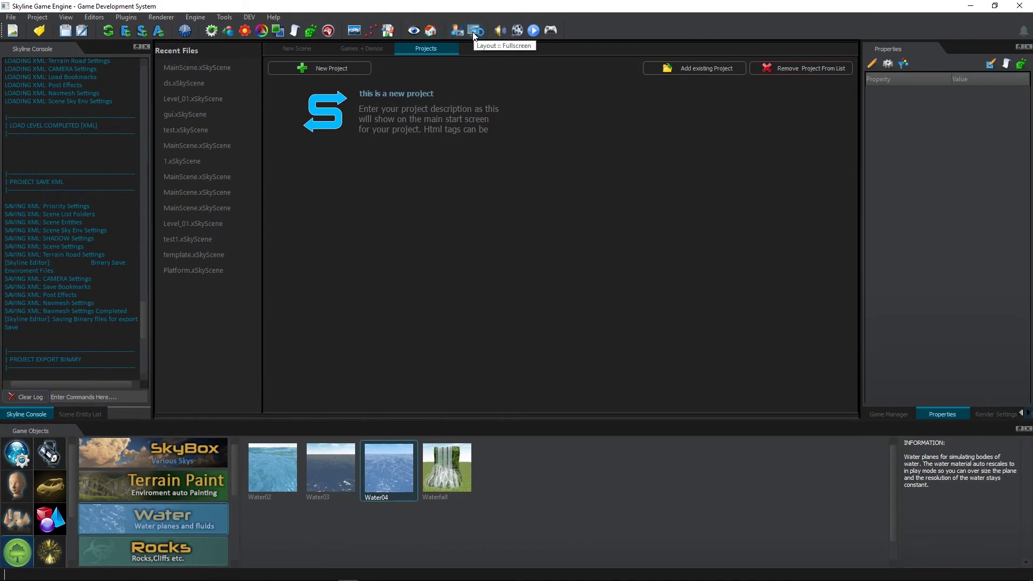
{"action": "left_click", "coordinate": [473, 32]}
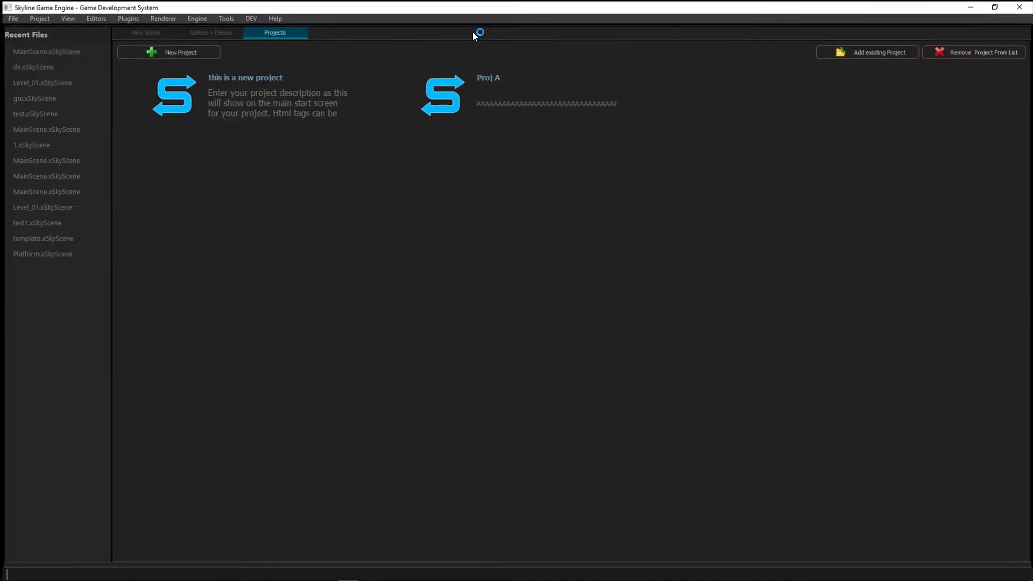
{"action": "left_click", "coordinate": [57, 18]}
{"action": "mouse_move", "coordinate": [75, 44]}
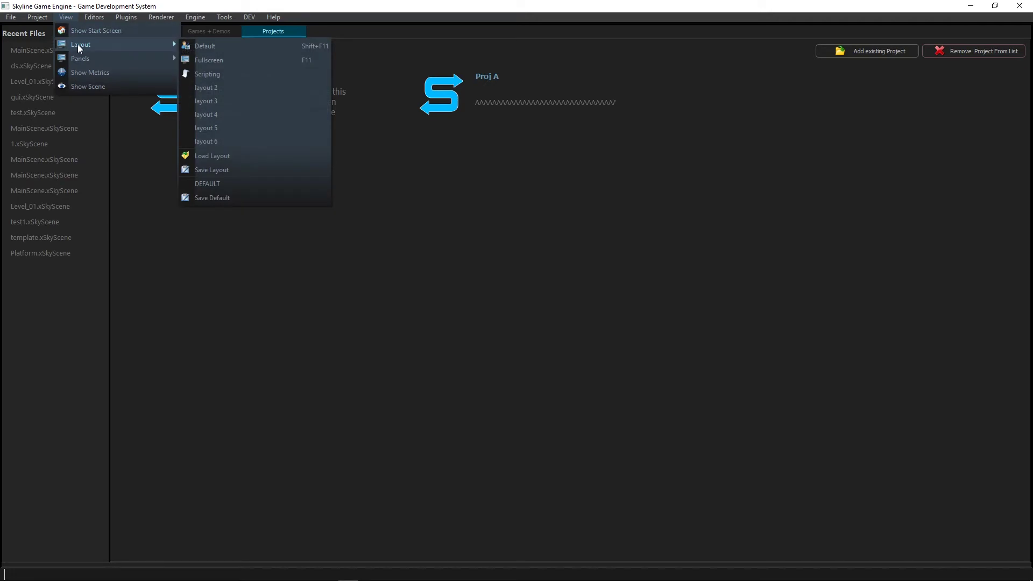
{"action": "left_click", "coordinate": [217, 47]}
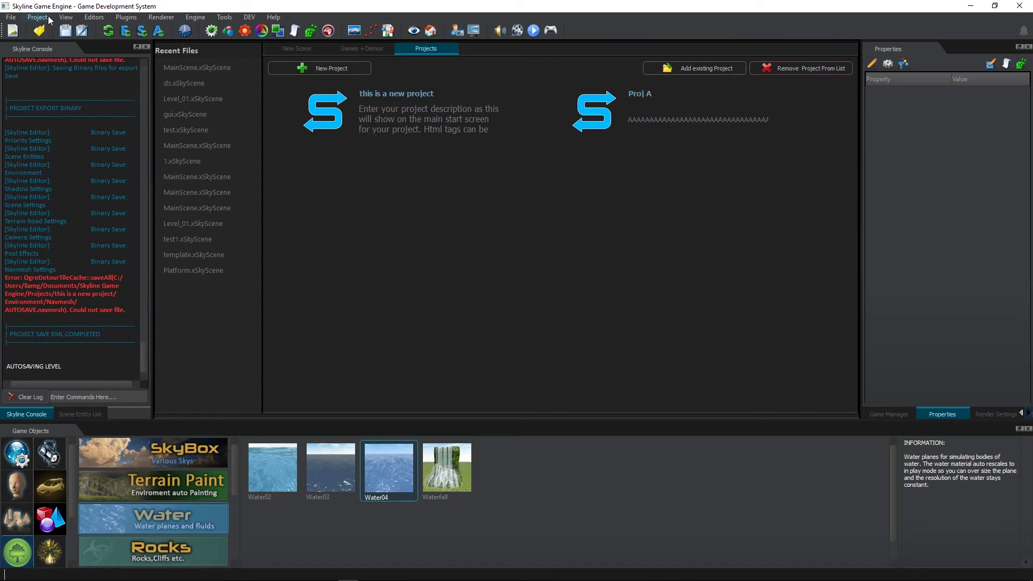
Look over the file commands and switch from the start screen back to the scene
{"action": "left_click", "coordinate": [8, 18]}
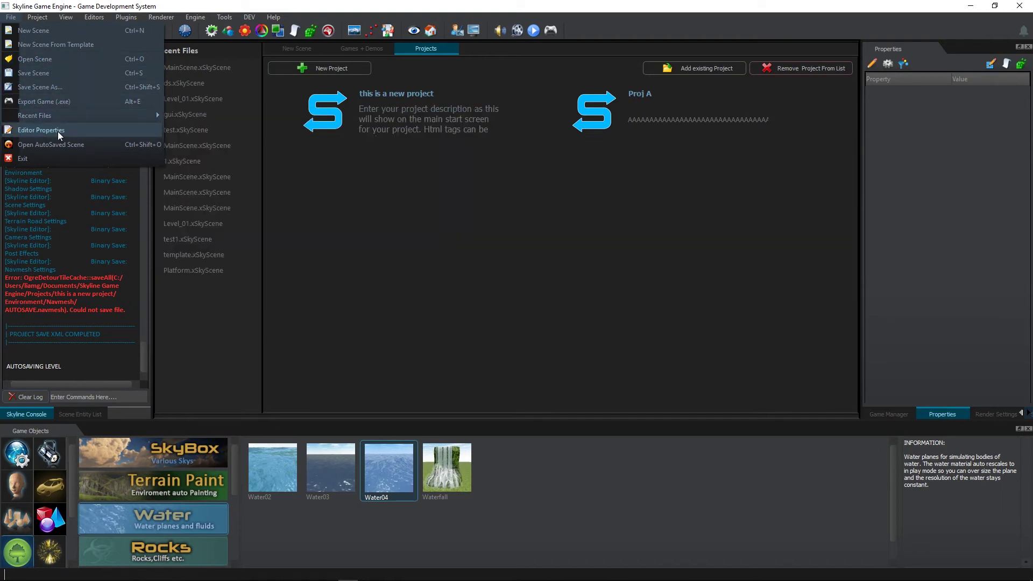
{"action": "mouse_move", "coordinate": [38, 17]}
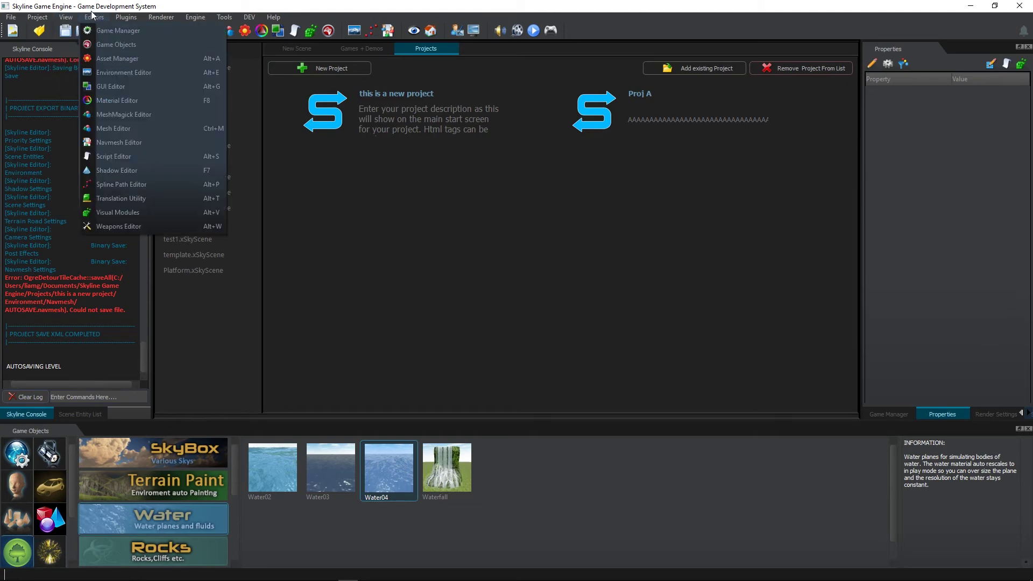
{"action": "left_click", "coordinate": [76, 86]}
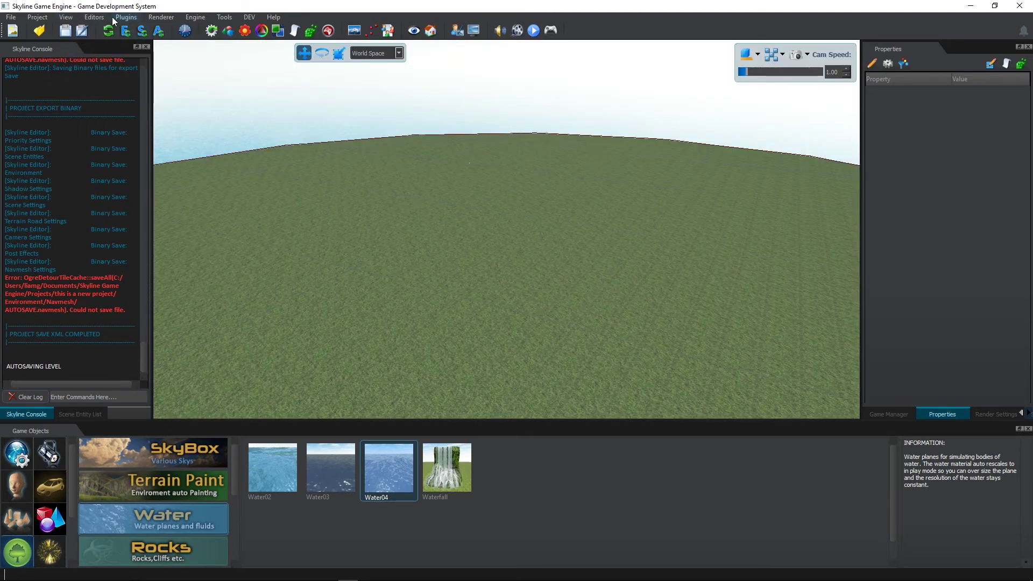
Open the Weapons Class Editor and look through the scar, none and hk_mk23 weapon classes
{"action": "left_click", "coordinate": [99, 17]}
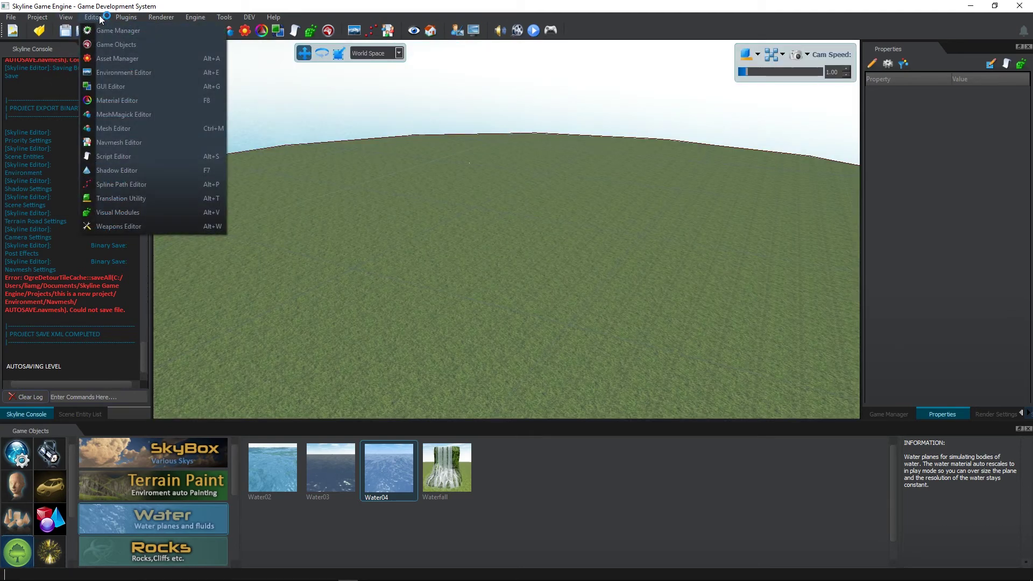
{"action": "left_click", "coordinate": [146, 228]}
{"action": "left_click", "coordinate": [403, 253]}
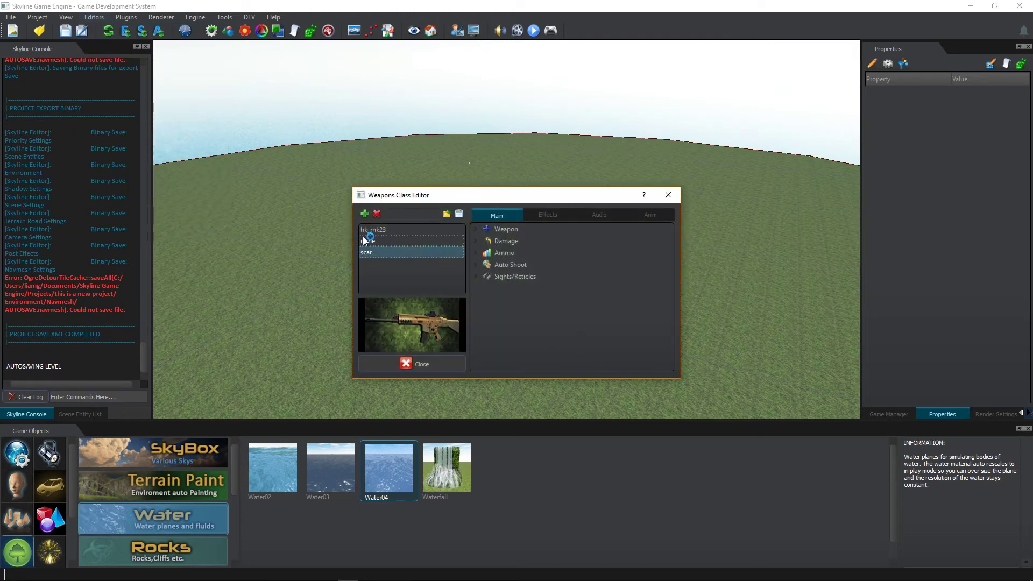
{"action": "left_click", "coordinate": [402, 242]}
{"action": "left_click", "coordinate": [396, 230]}
{"action": "left_click", "coordinate": [410, 241]}
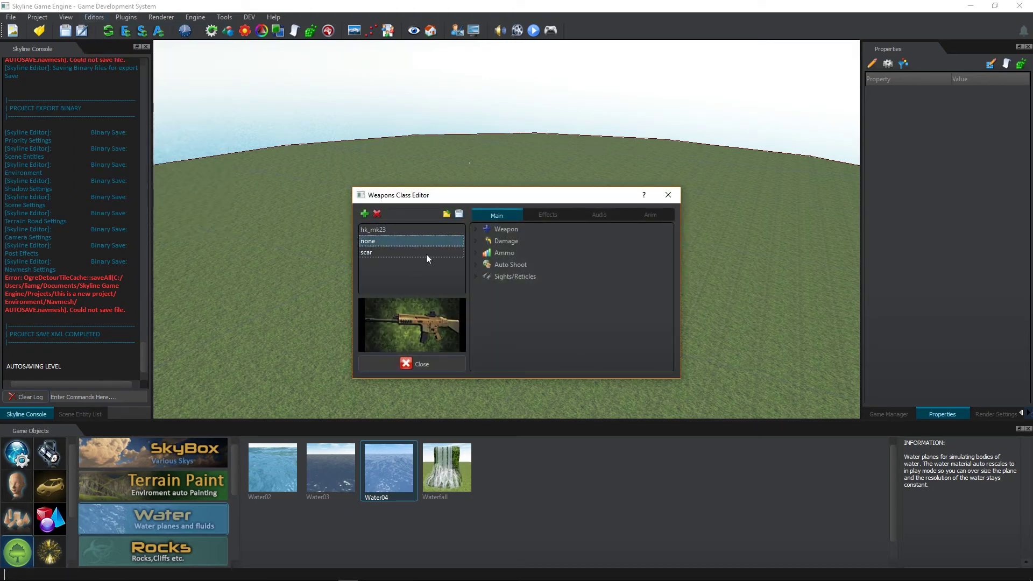
Look over the Ammo, Auto Shoot and Damage categories with the none weapon class selected
{"action": "left_click", "coordinate": [507, 255]}
{"action": "left_click", "coordinate": [515, 267]}
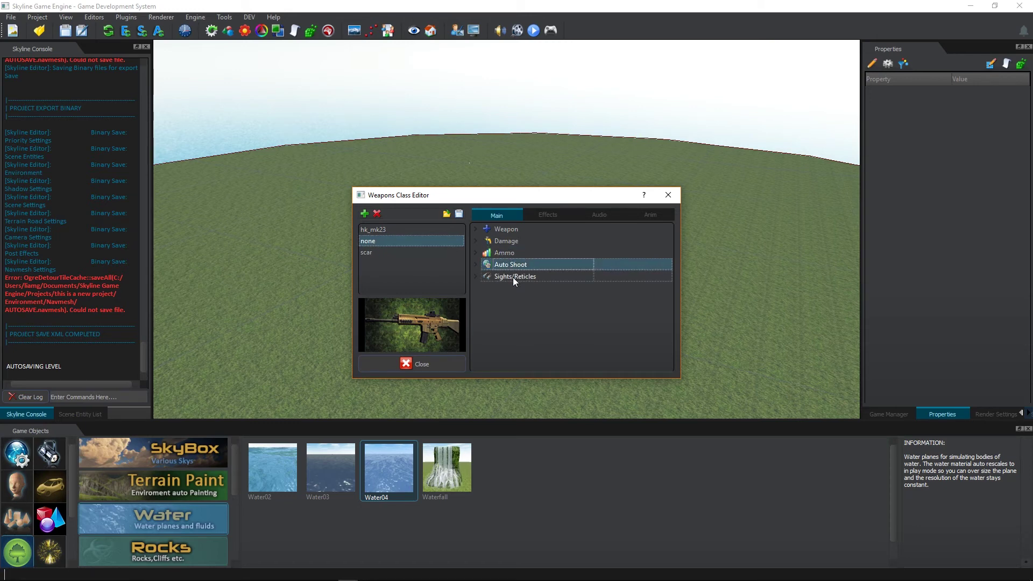
{"action": "left_click", "coordinate": [506, 241]}
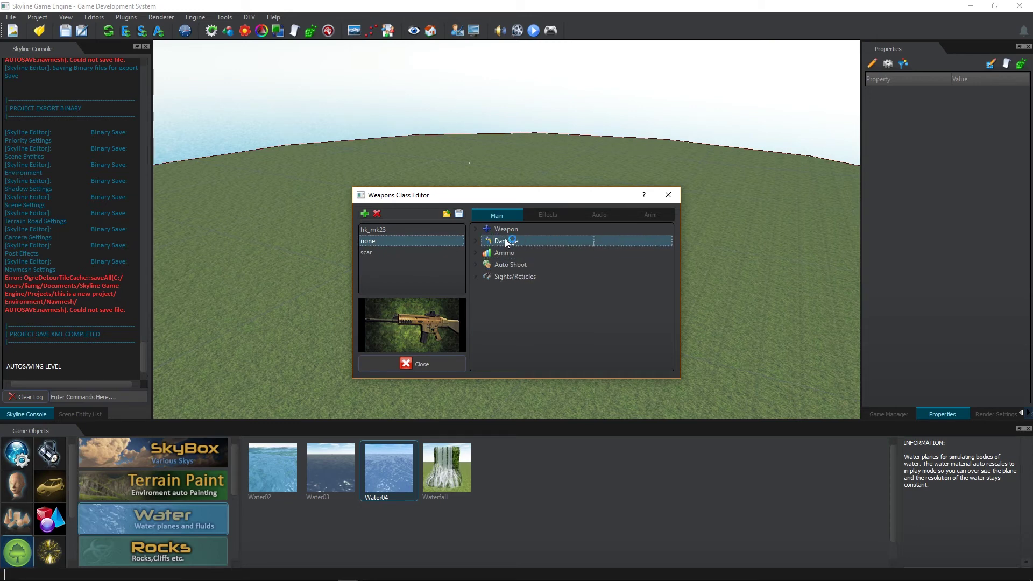
Look through the scar weapon's effects, audio and animation categories, and close the Weapons Class Editor
{"action": "left_click", "coordinate": [397, 252]}
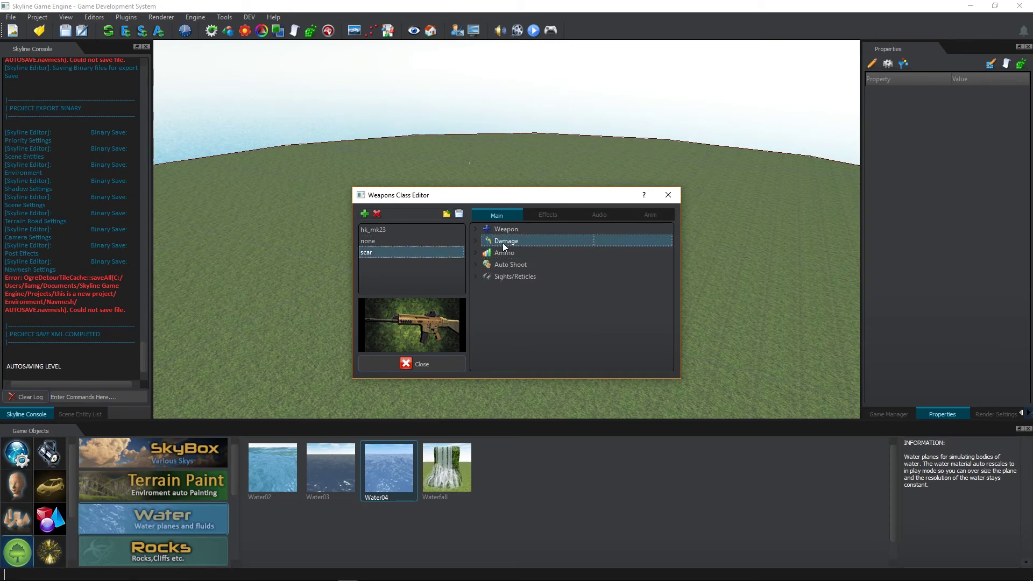
{"action": "left_click", "coordinate": [547, 215]}
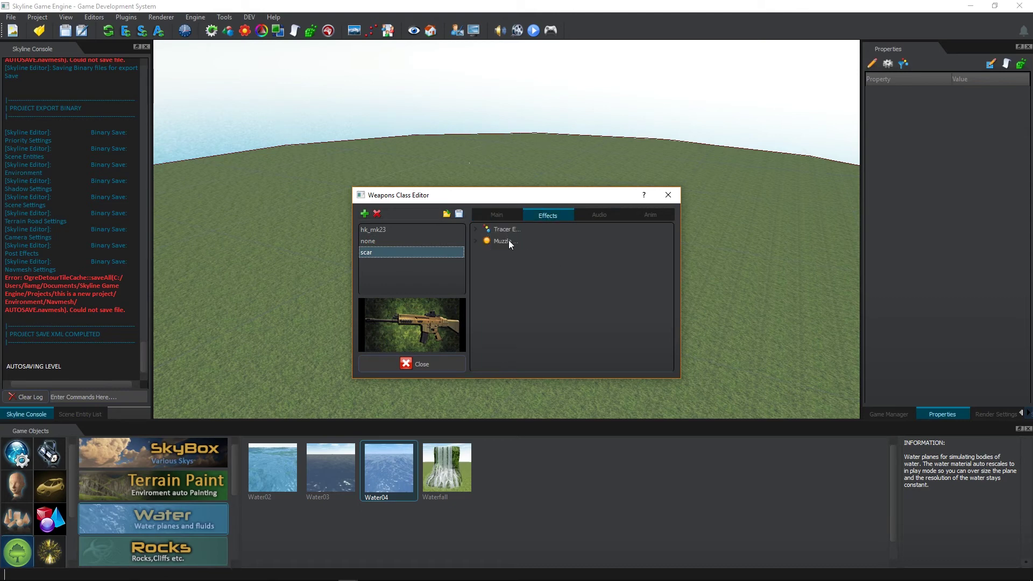
{"action": "left_click", "coordinate": [599, 217]}
{"action": "left_click", "coordinate": [648, 216]}
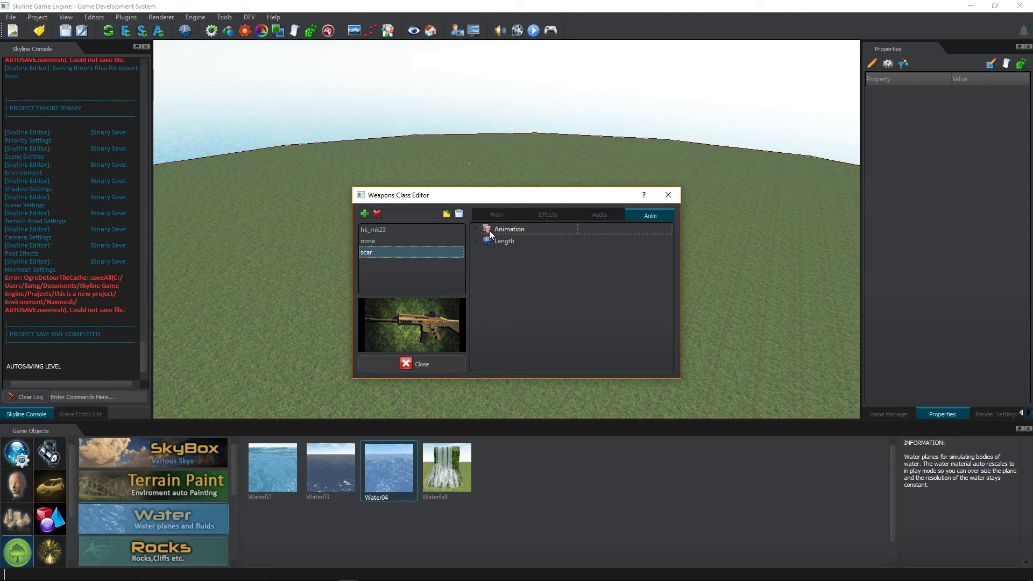
{"action": "left_click", "coordinate": [508, 231]}
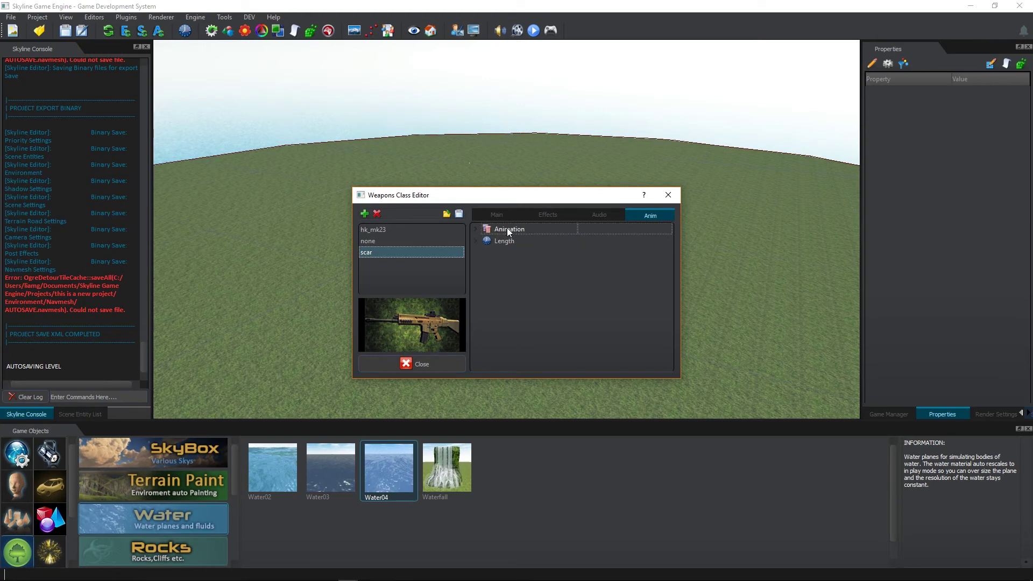
{"action": "left_click", "coordinate": [669, 196]}
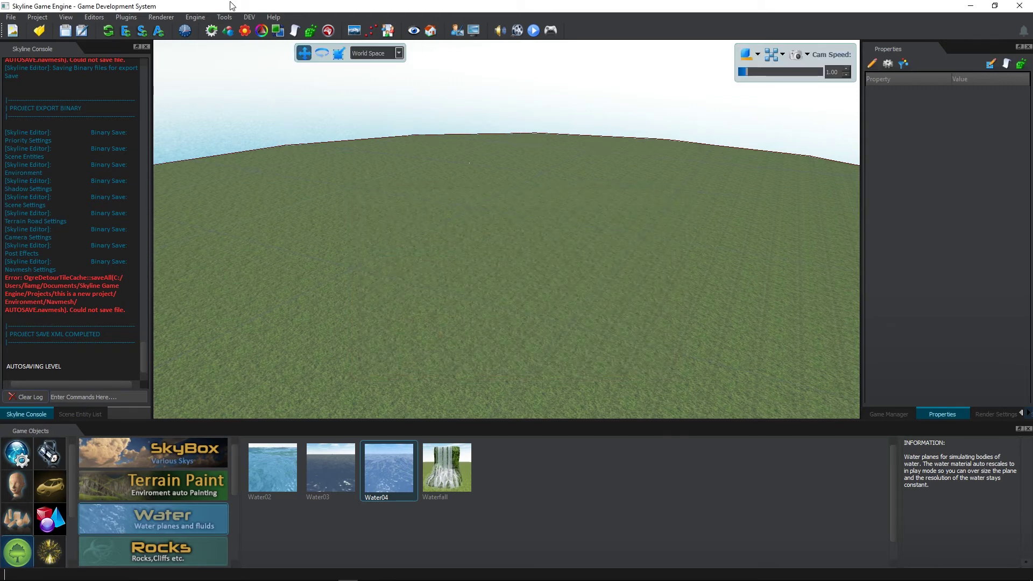
Look over the plugin commands, the Renderer options, and the Engine's game mode, audio and resource reload commands
{"action": "left_click", "coordinate": [123, 18]}
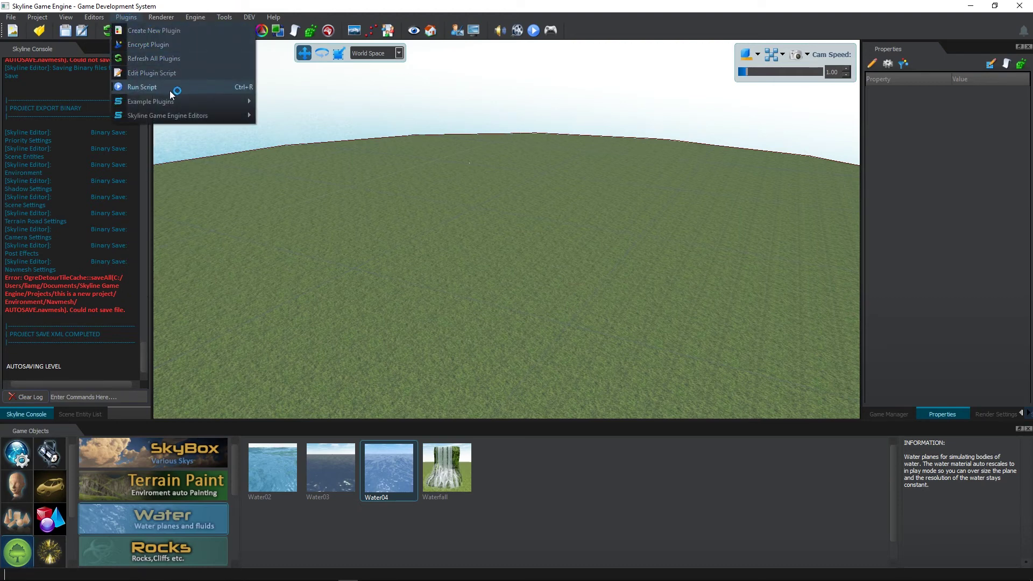
{"action": "mouse_move", "coordinate": [181, 124]}
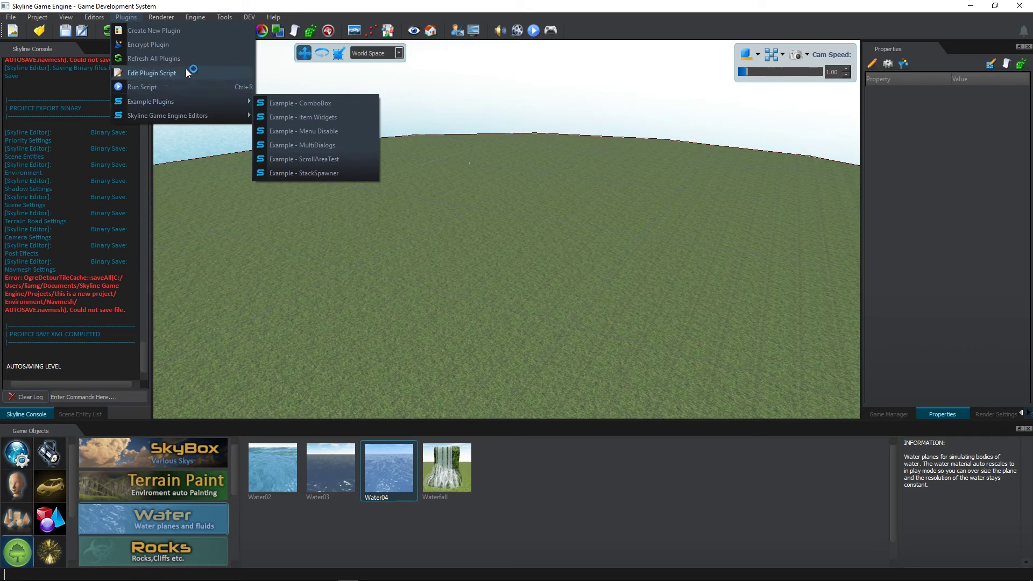
{"action": "mouse_move", "coordinate": [166, 17]}
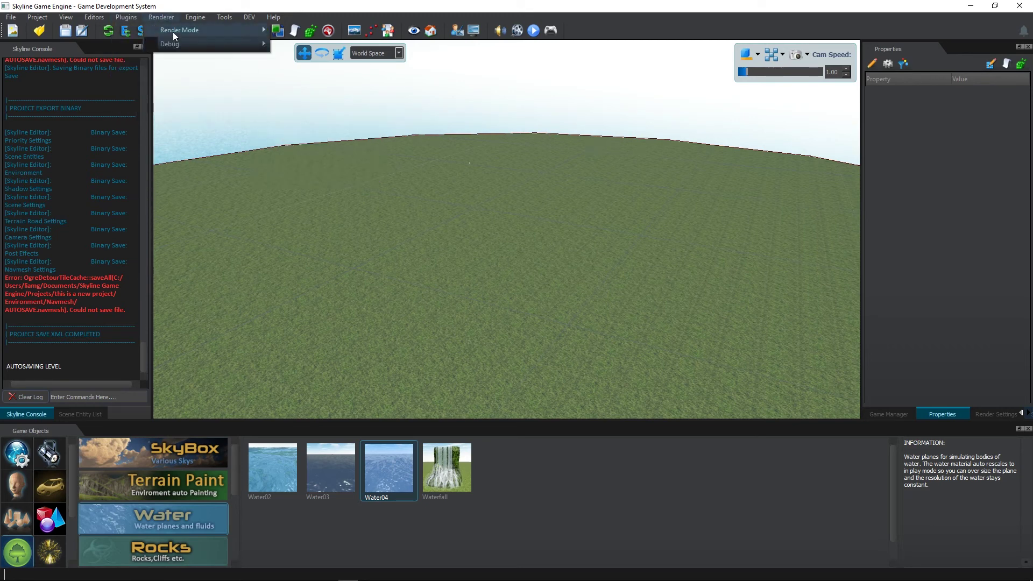
{"action": "mouse_move", "coordinate": [173, 34]}
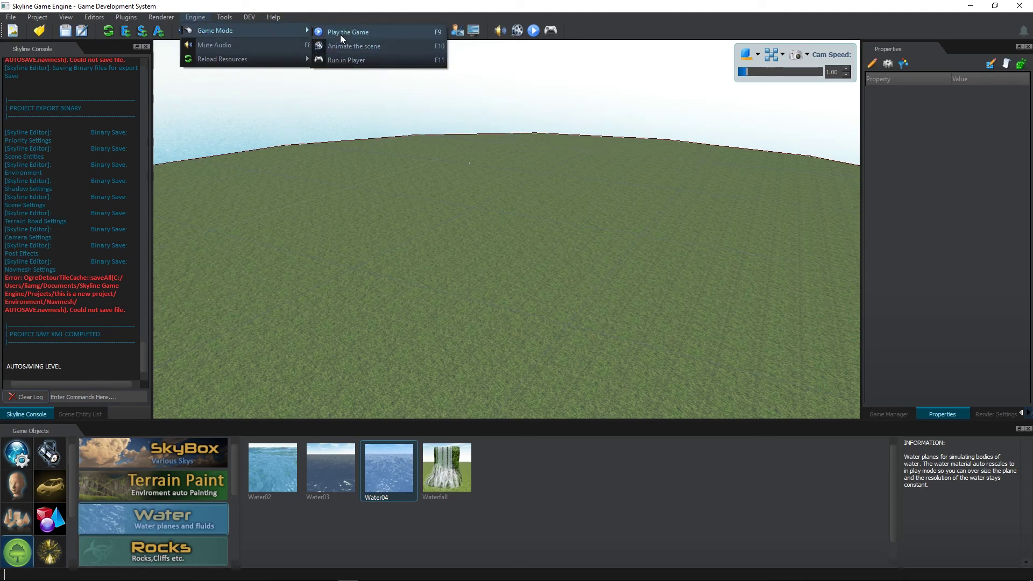
{"action": "left_click", "coordinate": [344, 49]}
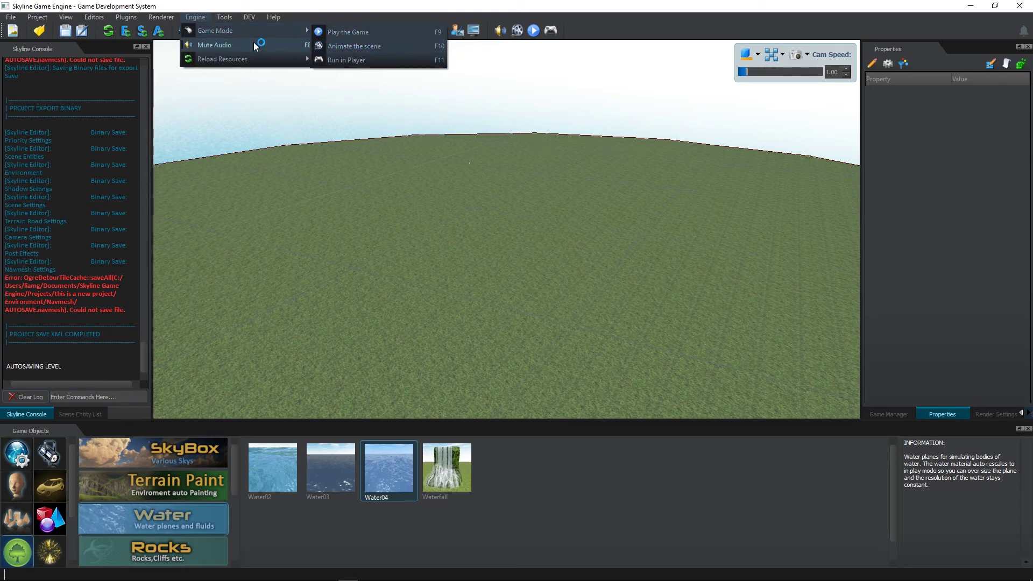
{"action": "mouse_move", "coordinate": [259, 59]}
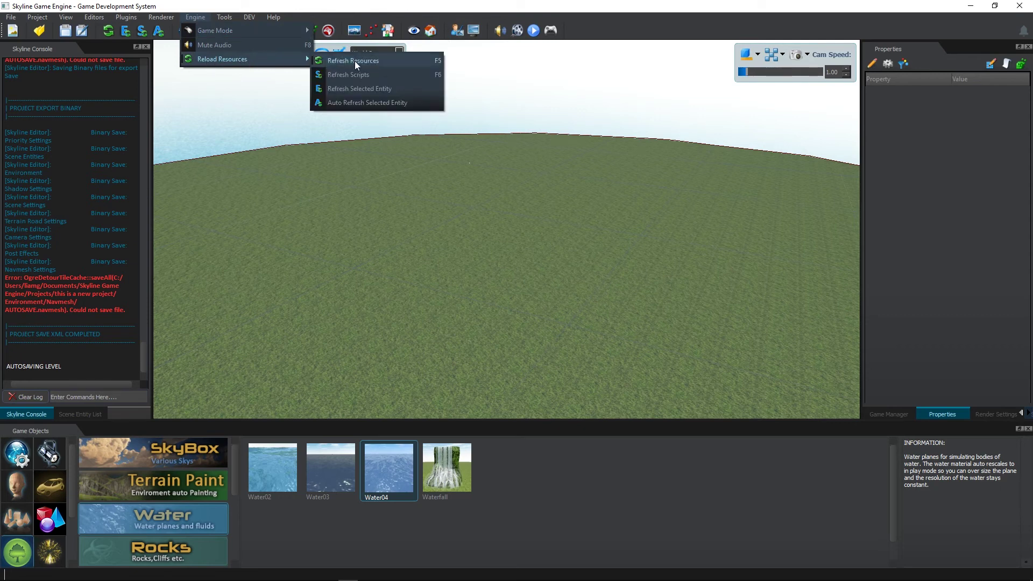
Look over the Archiving, Mesh and Terrain tool commands, including mesh merging, normals, tangents and the terrain colourmap
{"action": "left_click", "coordinate": [126, 16]}
{"action": "mouse_move", "coordinate": [225, 16]}
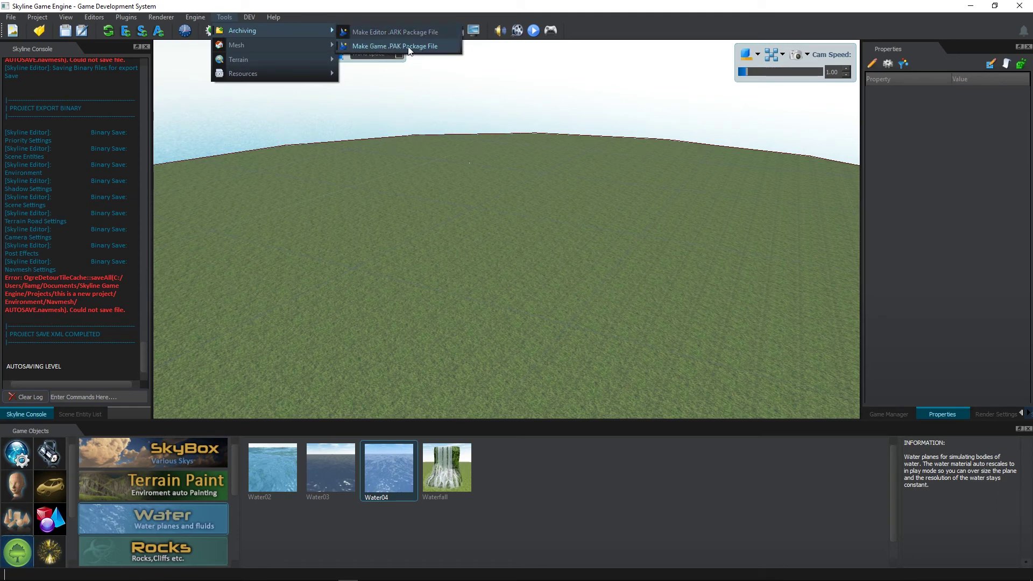
{"action": "mouse_move", "coordinate": [298, 41]}
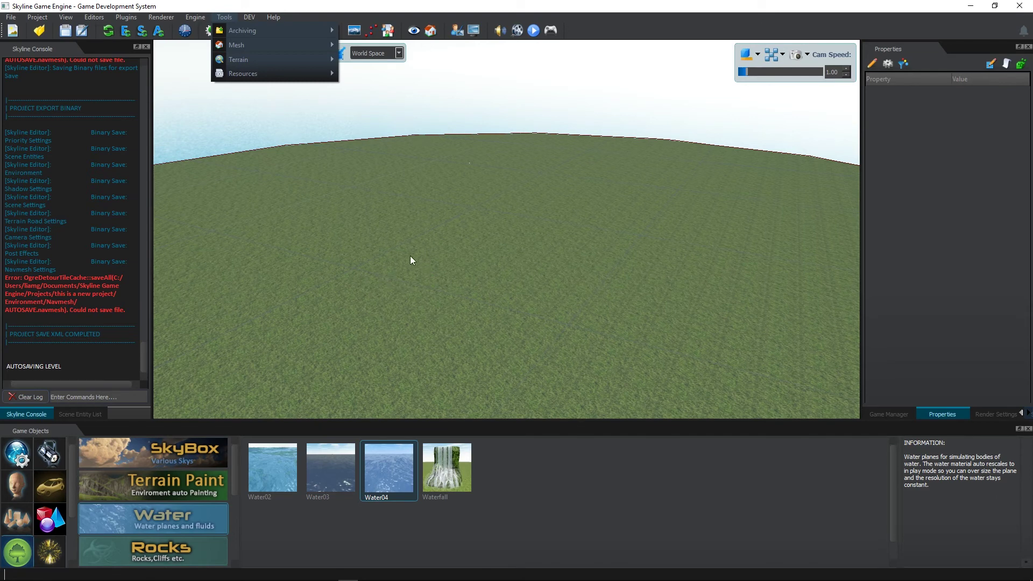
{"action": "mouse_move", "coordinate": [266, 45]}
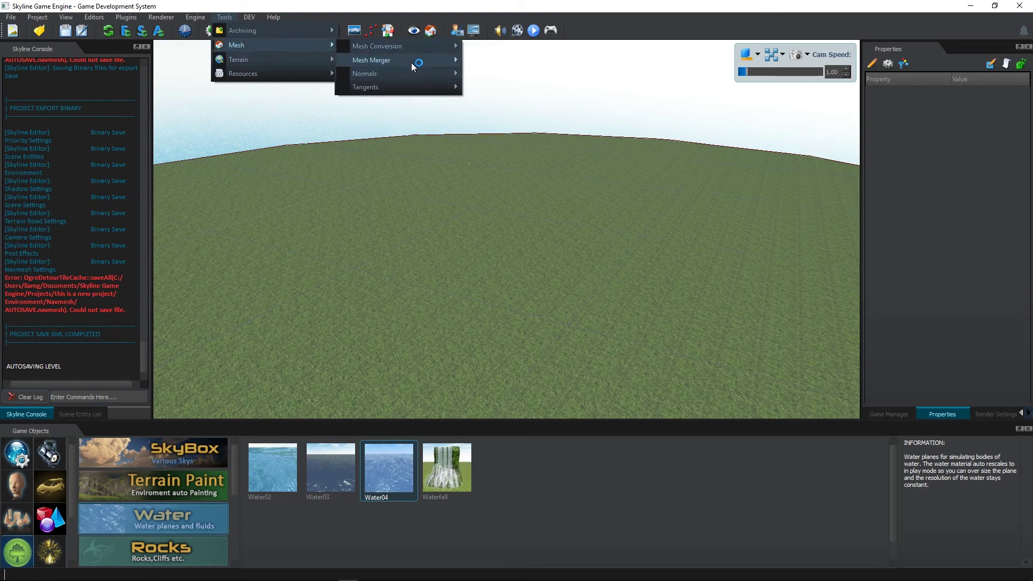
{"action": "mouse_move", "coordinate": [411, 63]}
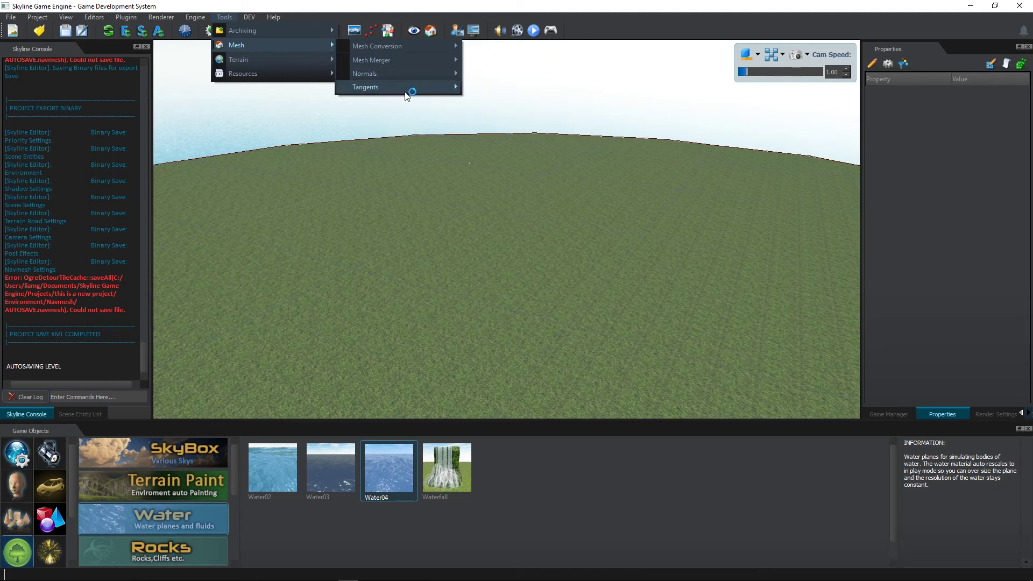
{"action": "mouse_move", "coordinate": [406, 94]}
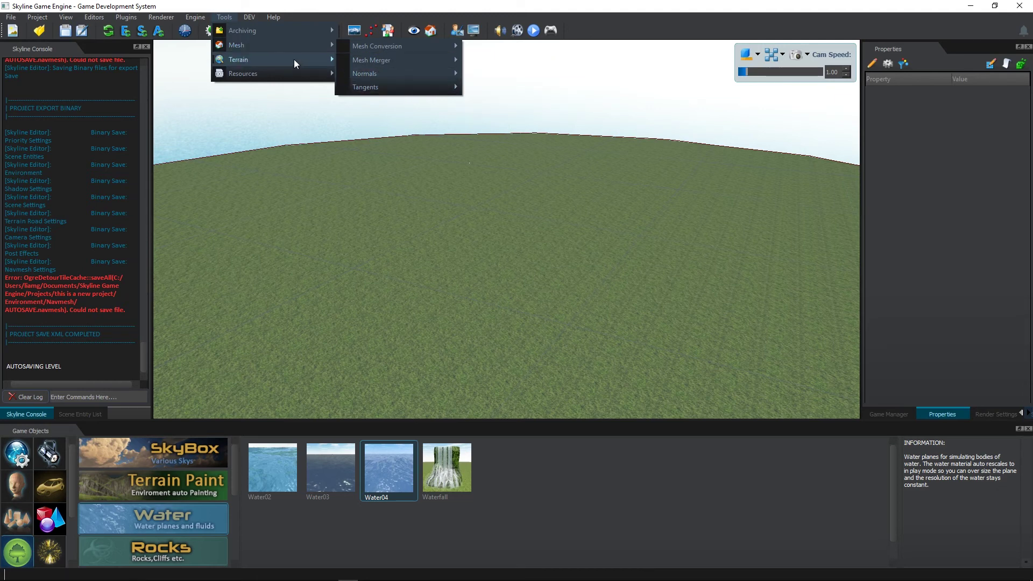
{"action": "mouse_move", "coordinate": [294, 62]}
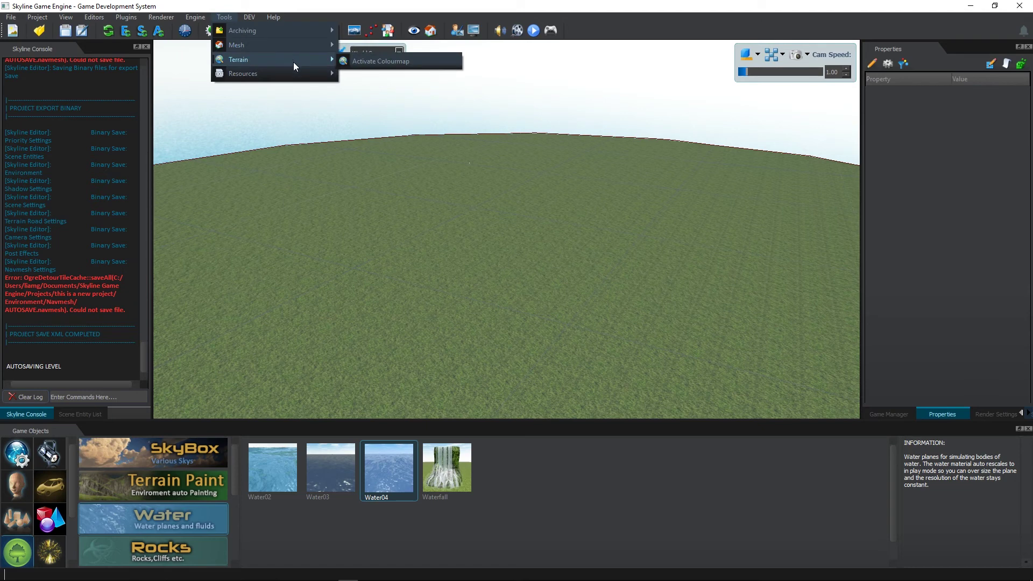
Look over the help commands, including the Skyline websites, user manual, update check, license info and About entries
{"action": "mouse_move", "coordinate": [272, 14]}
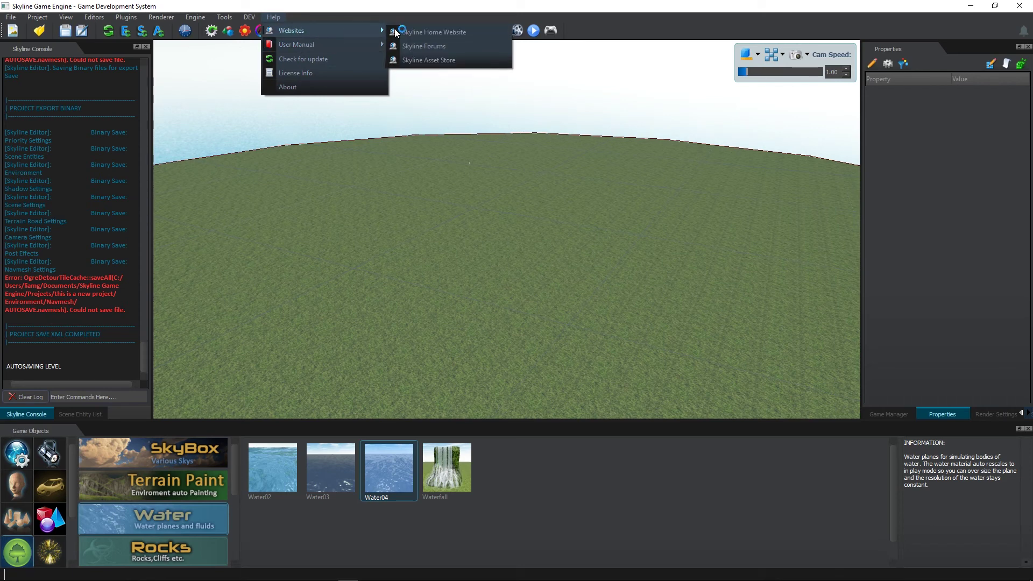
{"action": "left_click", "coordinate": [430, 36]}
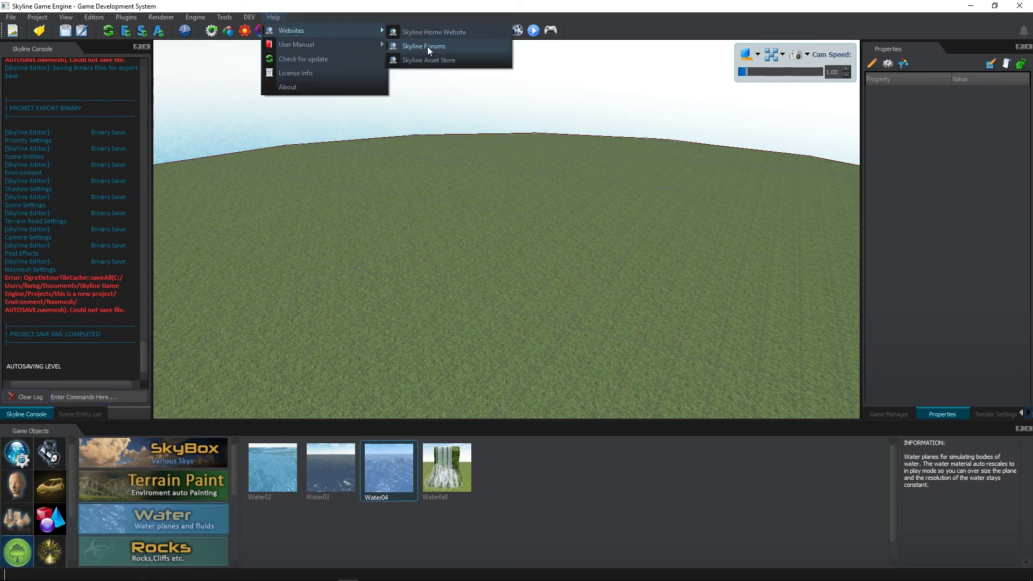
{"action": "mouse_move", "coordinate": [302, 47]}
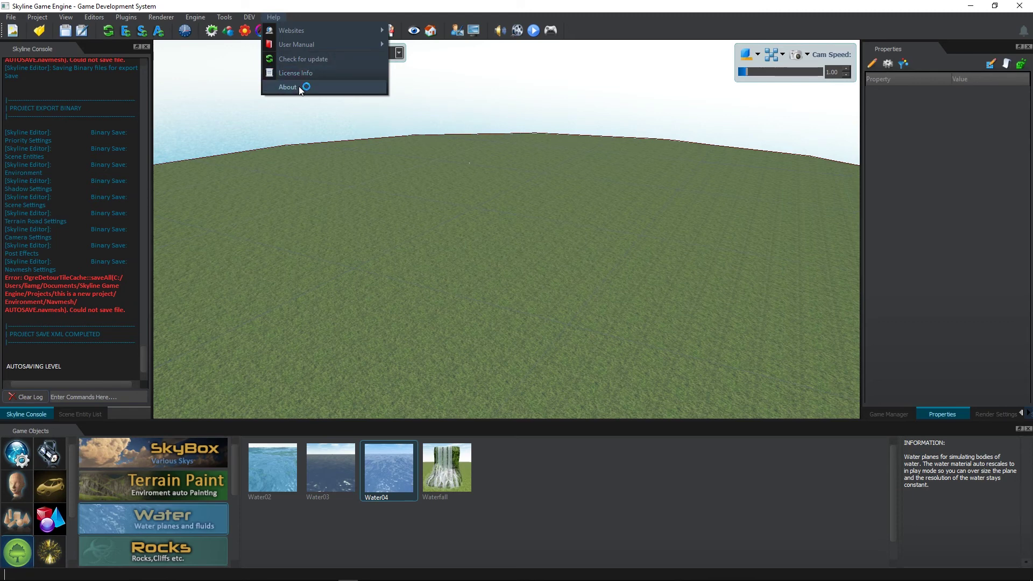
{"action": "left_click", "coordinate": [437, 185]}
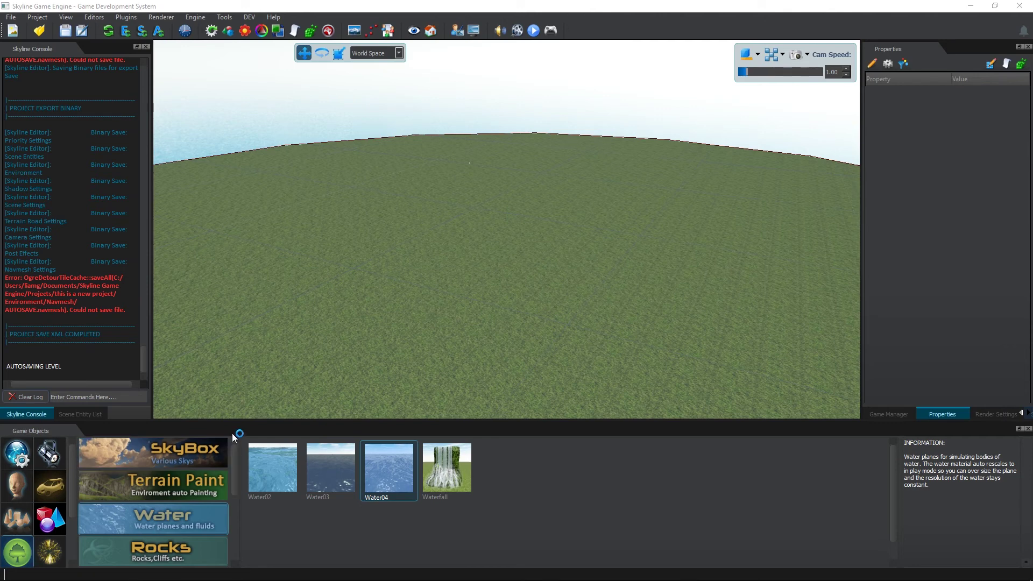
Place the Waterfall object from the Water category near the middle of the ground and deselect it
{"action": "scroll", "coordinate": [48, 498], "scroll_direction": "down", "scroll_amount": 2}
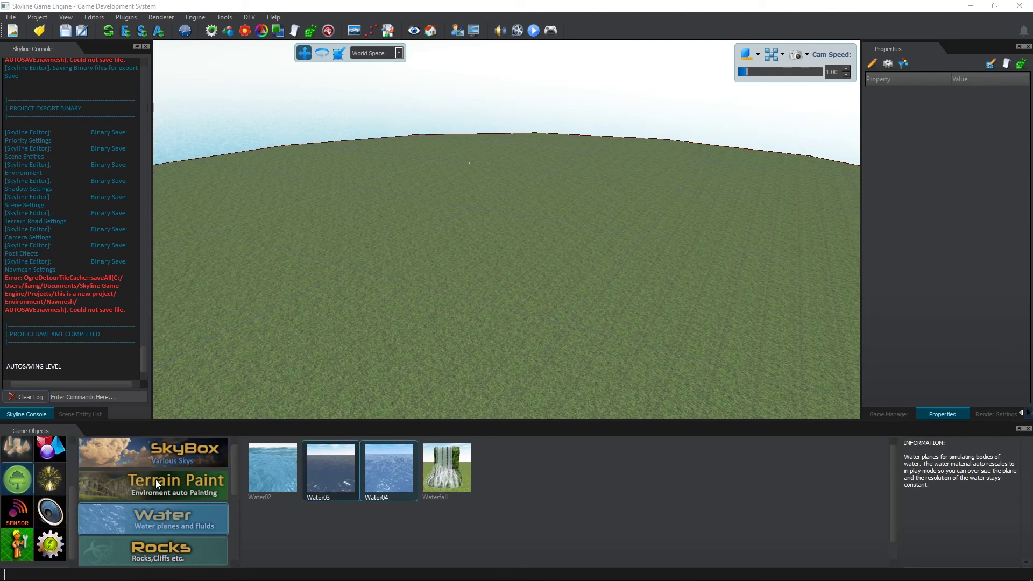
{"action": "left_click", "coordinate": [480, 318]}
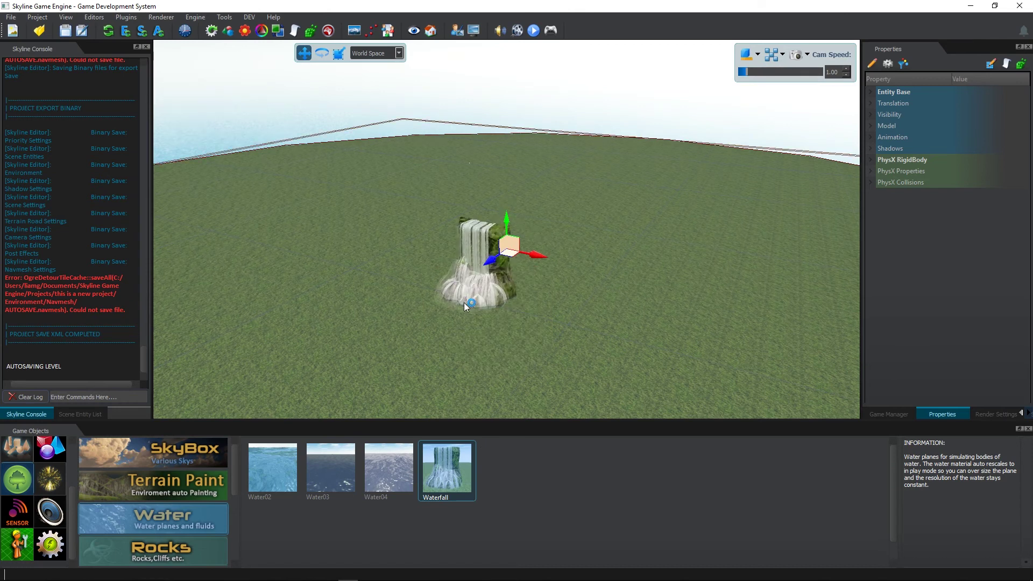
{"action": "left_click", "coordinate": [464, 303]}
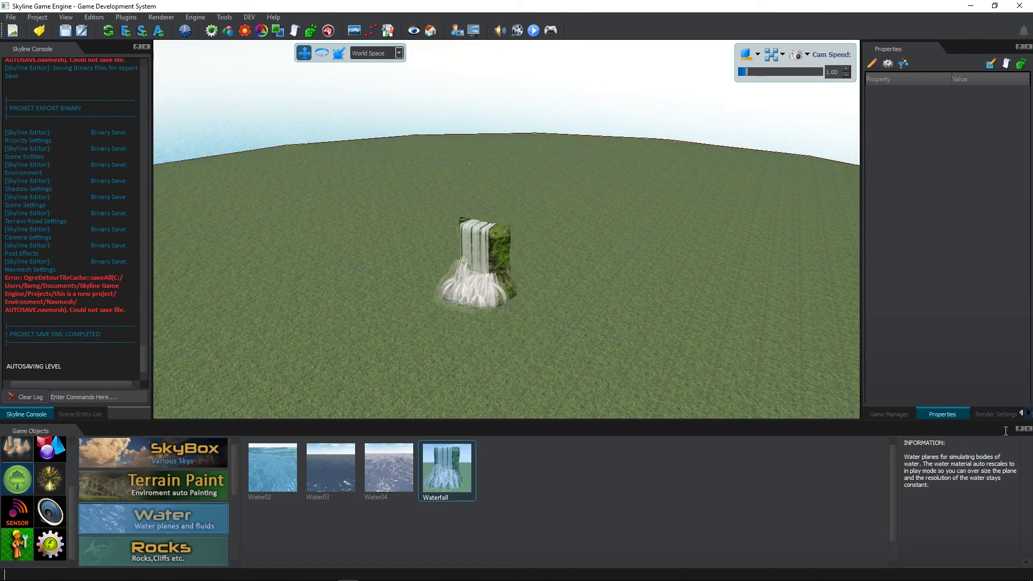
Close the Game Objects library, restore it, and close it again to enlarge the scene view
{"action": "left_click", "coordinate": [1028, 429]}
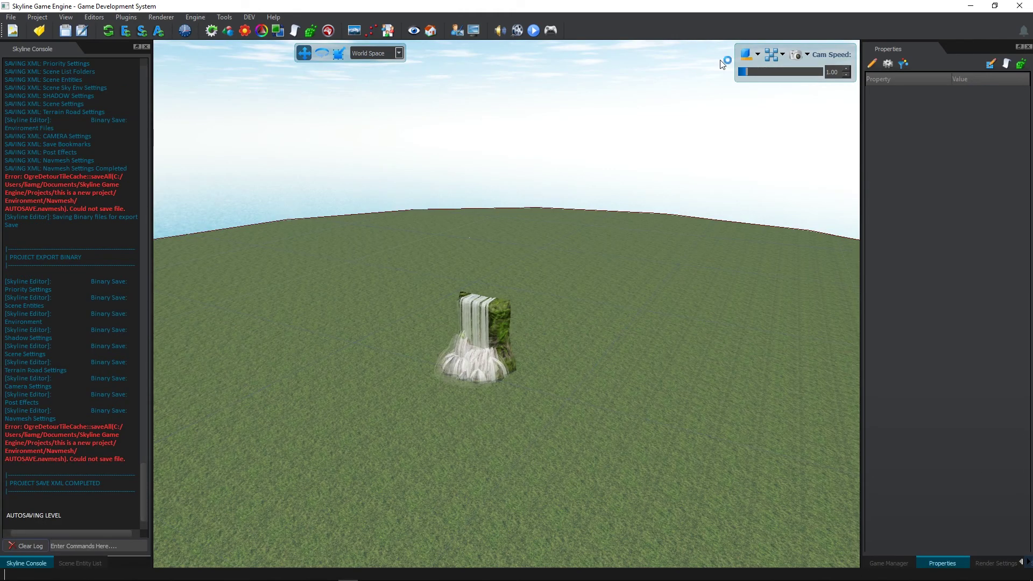
{"action": "right_click", "coordinate": [624, 23]}
{"action": "left_click", "coordinate": [665, 192]}
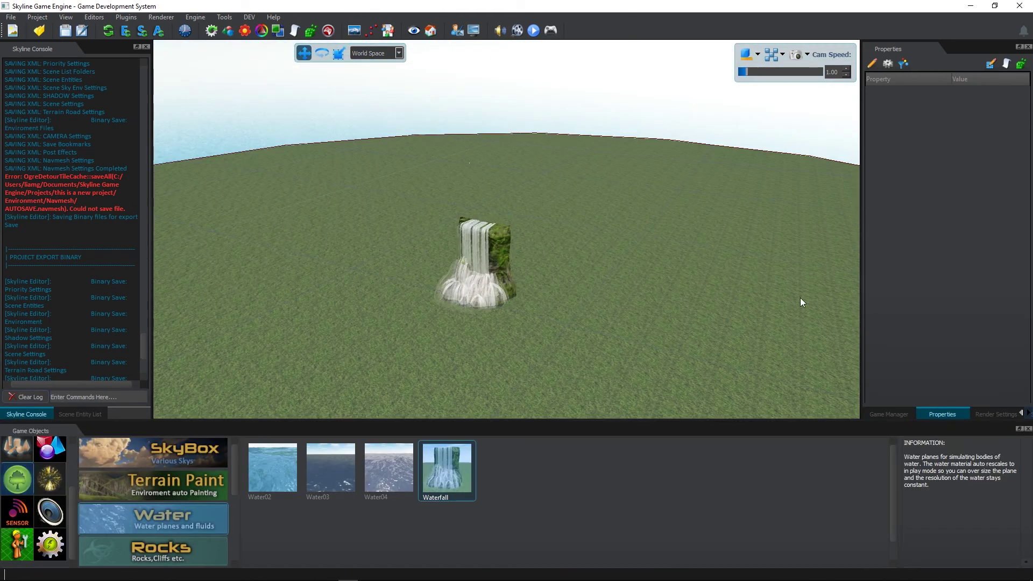
{"action": "left_click", "coordinate": [1028, 429]}
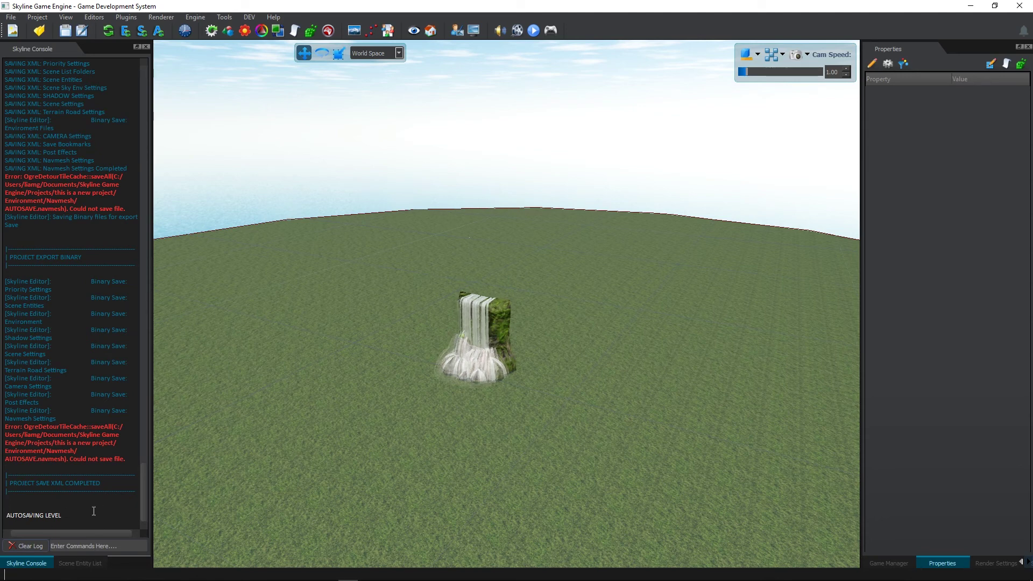
Open the Scene Entity List and look through the contents of the Lights and Scene folders
{"action": "left_click", "coordinate": [79, 563]}
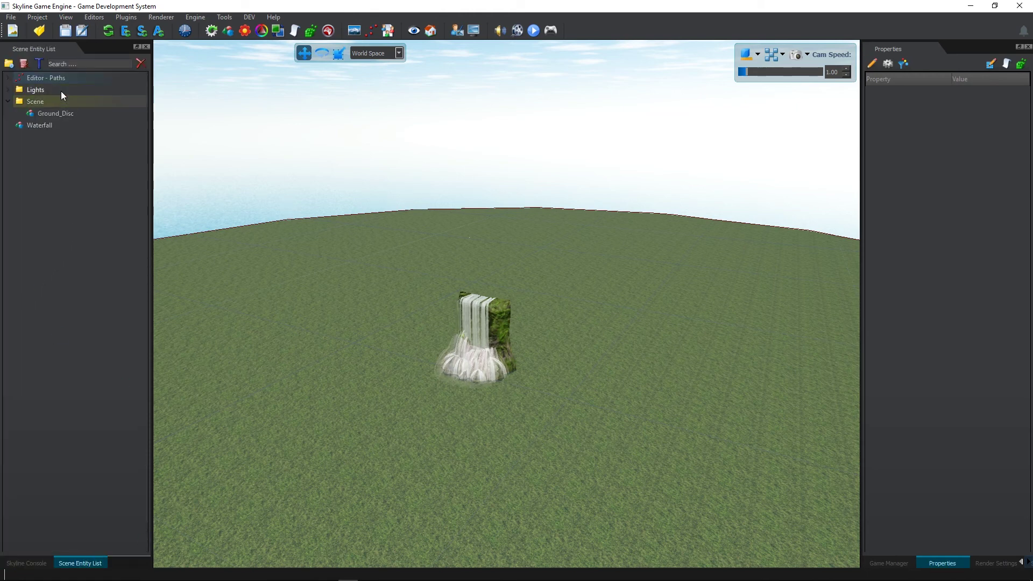
{"action": "left_click", "coordinate": [8, 89]}
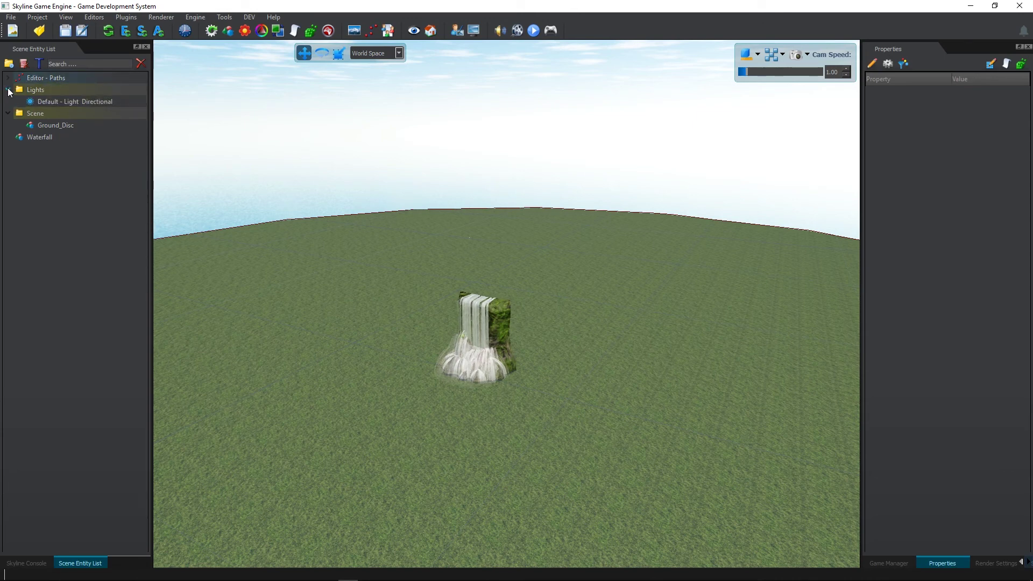
{"action": "left_click", "coordinate": [8, 89]}
{"action": "left_click", "coordinate": [8, 101]}
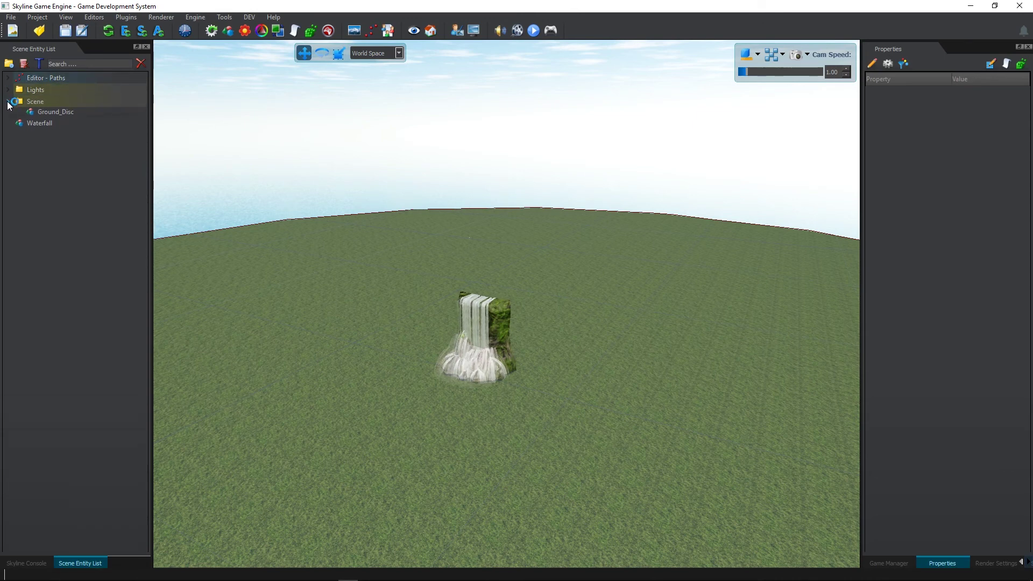
{"action": "left_click", "coordinate": [8, 101]}
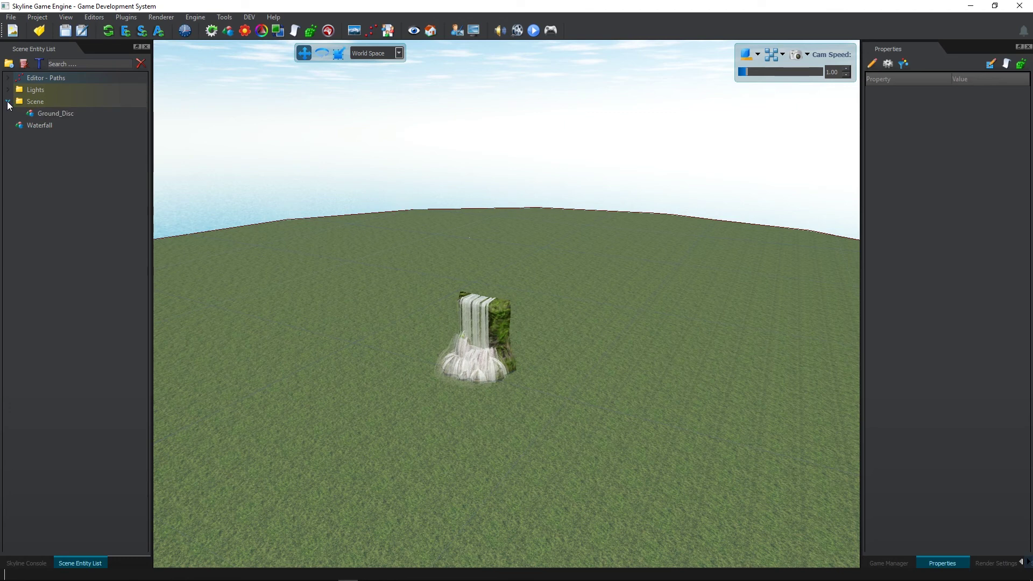
{"action": "left_click", "coordinate": [8, 102]}
Add a new folder named grasses to the Scene Entity List
{"action": "left_click", "coordinate": [9, 63]}
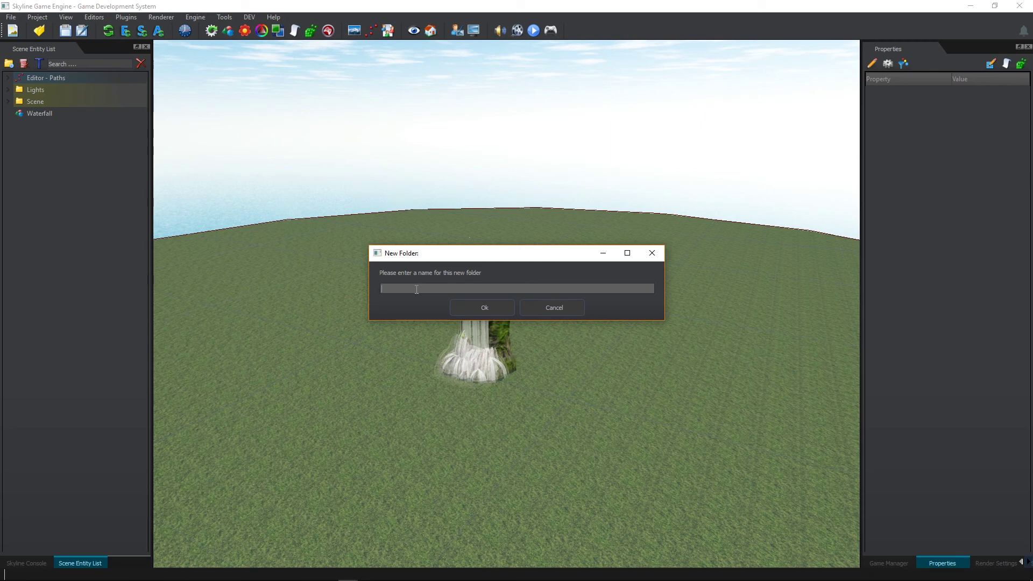
{"action": "type", "text": "grasses"}
{"action": "key", "text": "Return"}
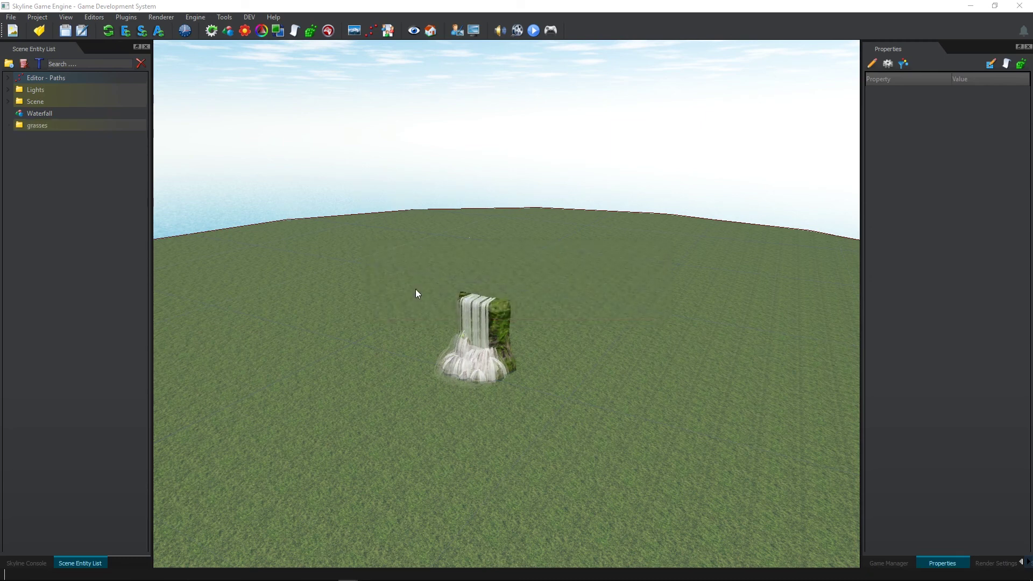
{"action": "left_click", "coordinate": [44, 122]}
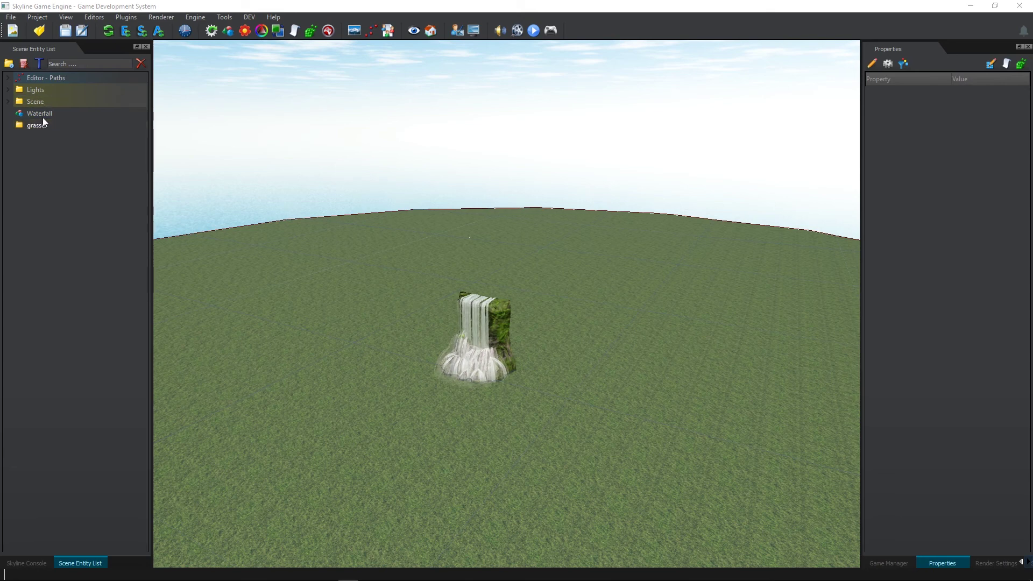
Check the Scene and Lights folders and delete the grasses folder from the Scene Entity List
{"action": "left_click", "coordinate": [7, 101]}
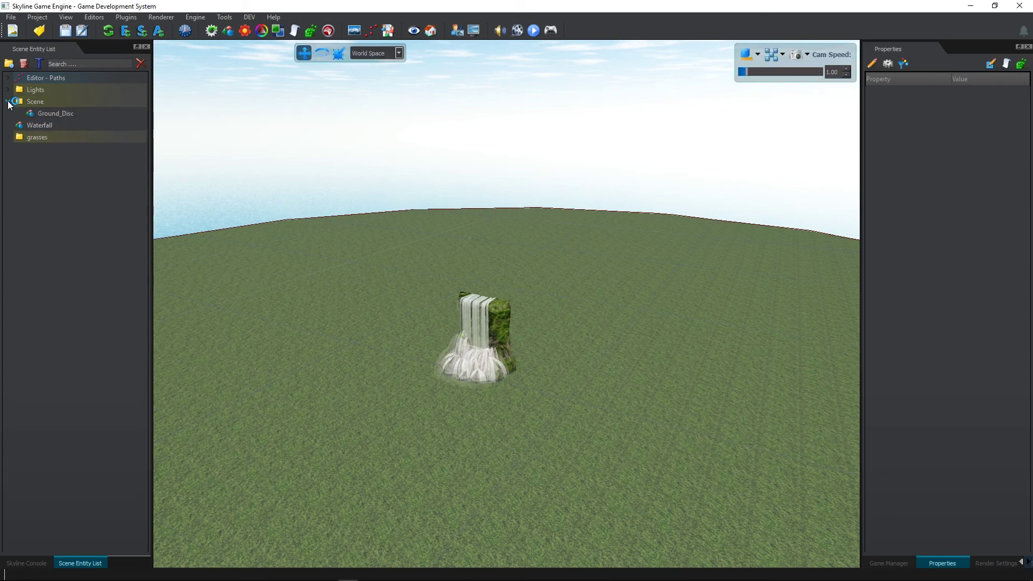
{"action": "left_click", "coordinate": [8, 90]}
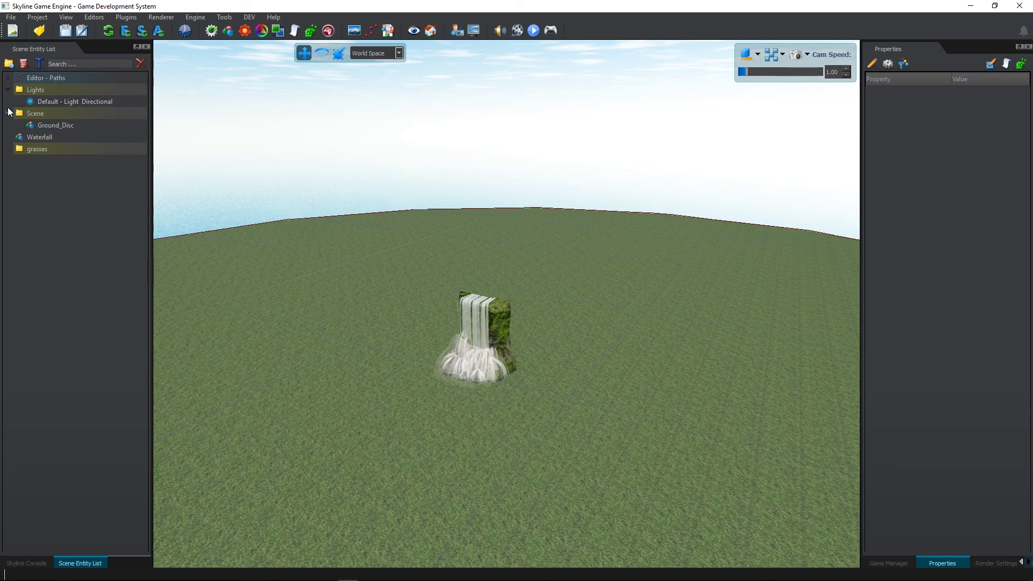
{"action": "left_click", "coordinate": [8, 113]}
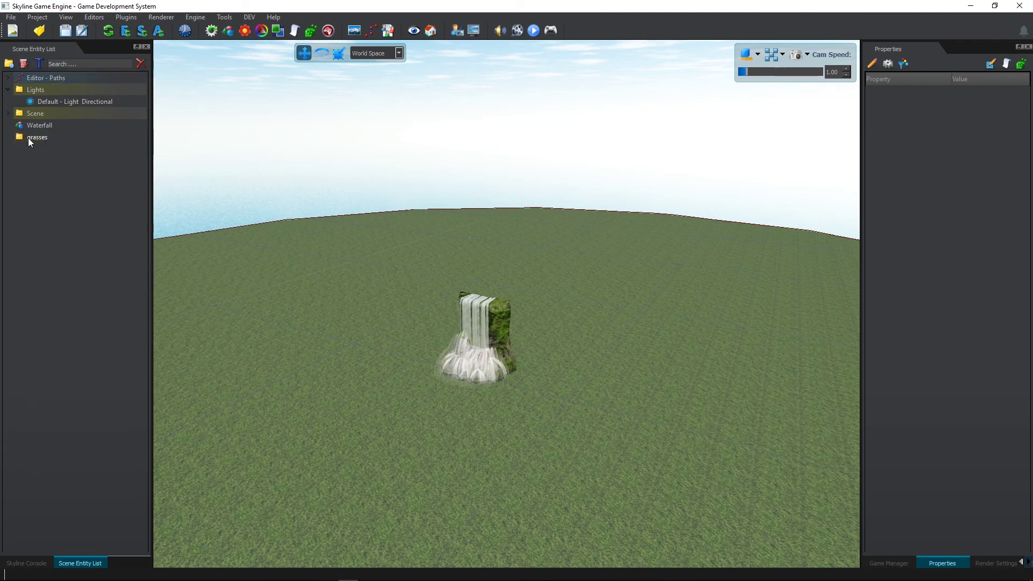
{"action": "left_click", "coordinate": [28, 137]}
{"action": "left_click", "coordinate": [24, 63]}
Rearrange the docked windows by closing Properties and docking Render Settings separately above Scene Settings
{"action": "left_click_drag", "start_coordinate": [960, 50], "coordinate": [551, 91]}
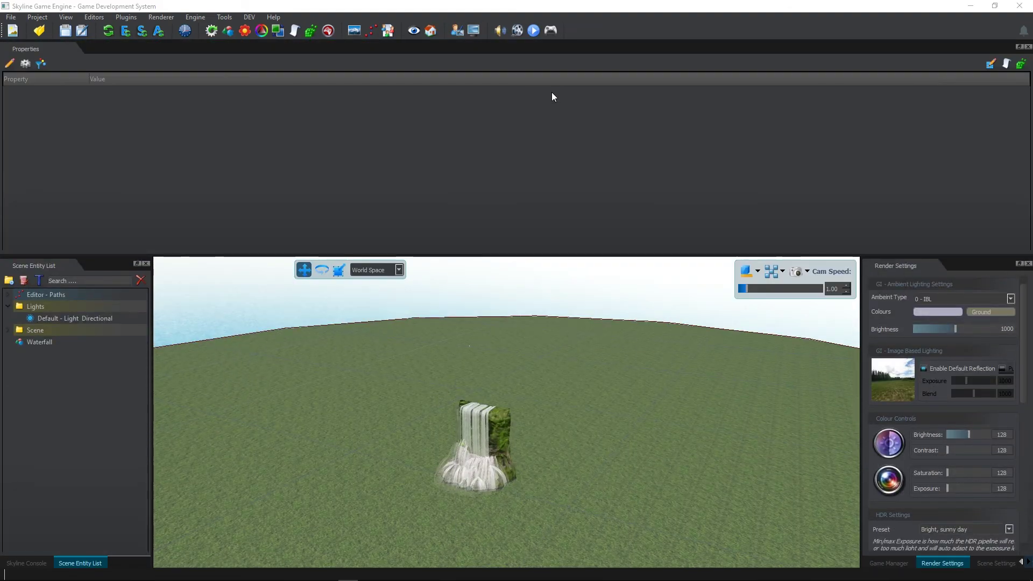
{"action": "left_click", "coordinate": [1029, 47]}
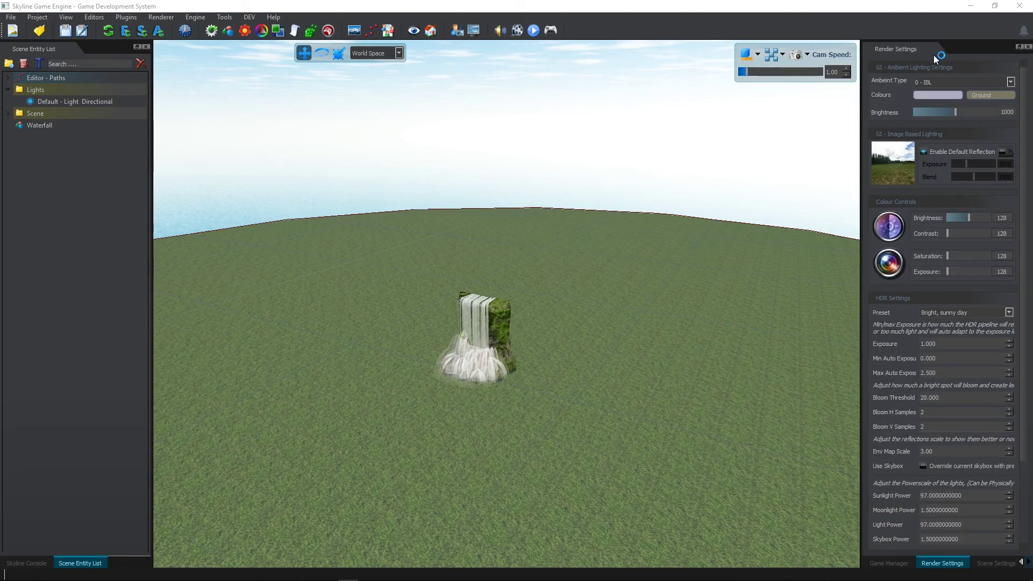
{"action": "left_click_drag", "start_coordinate": [942, 47], "coordinate": [943, 89]}
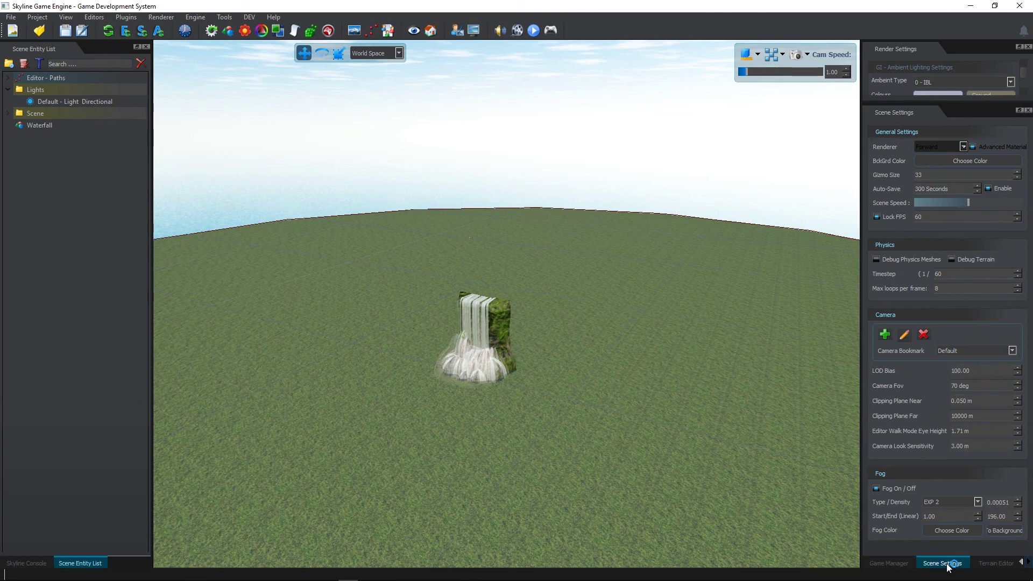
Look through the Terrain Editor's Creation, Height Edit, Paint and Road/Paths tools
{"action": "left_click", "coordinate": [995, 563]}
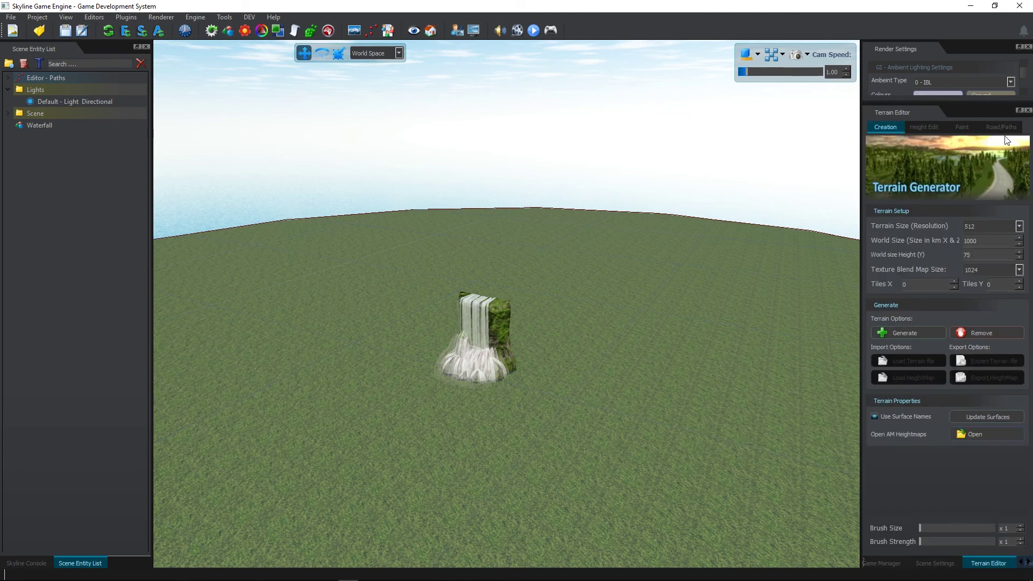
{"action": "left_click", "coordinate": [922, 127]}
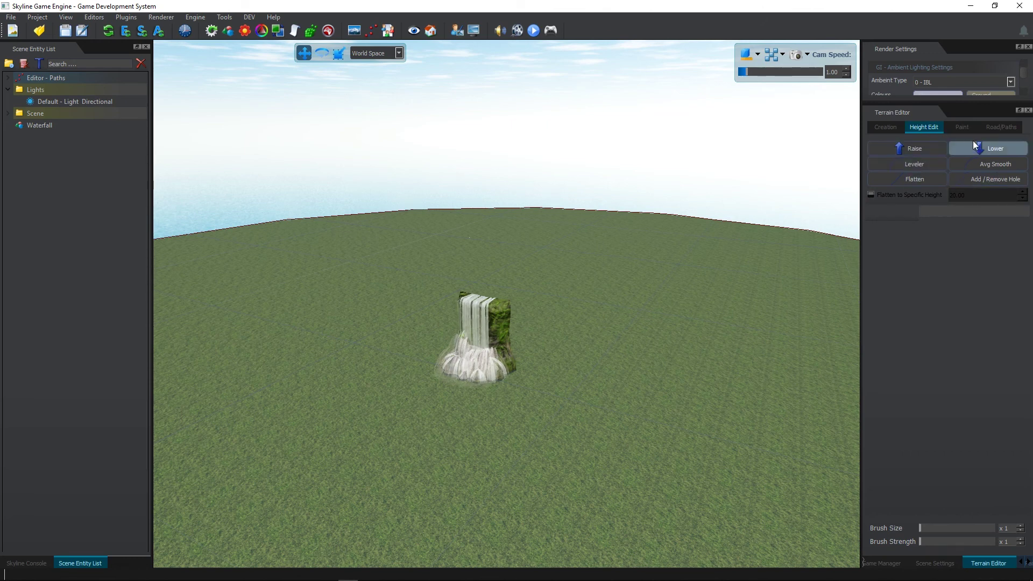
{"action": "left_click", "coordinate": [961, 129]}
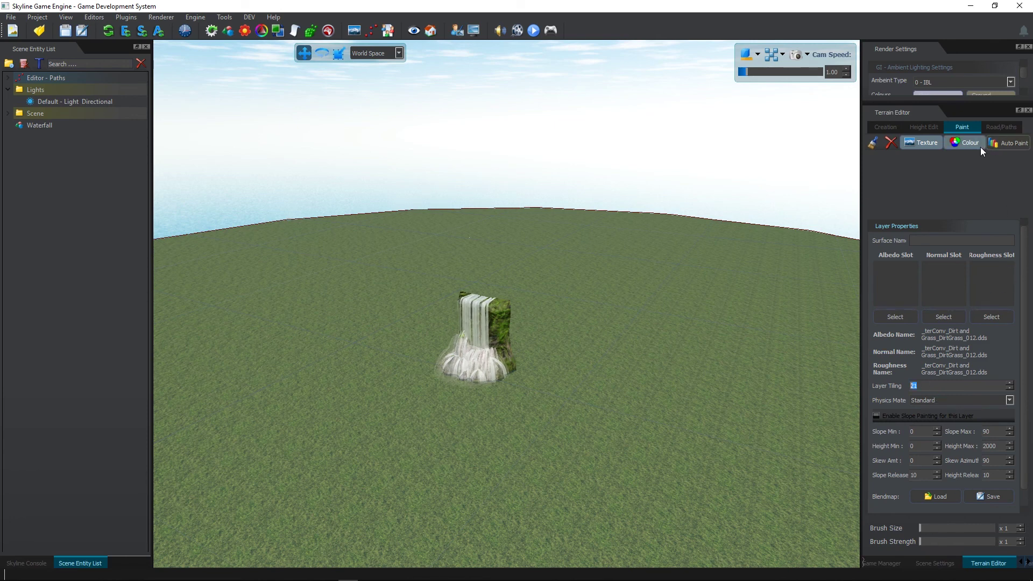
{"action": "left_click", "coordinate": [998, 128]}
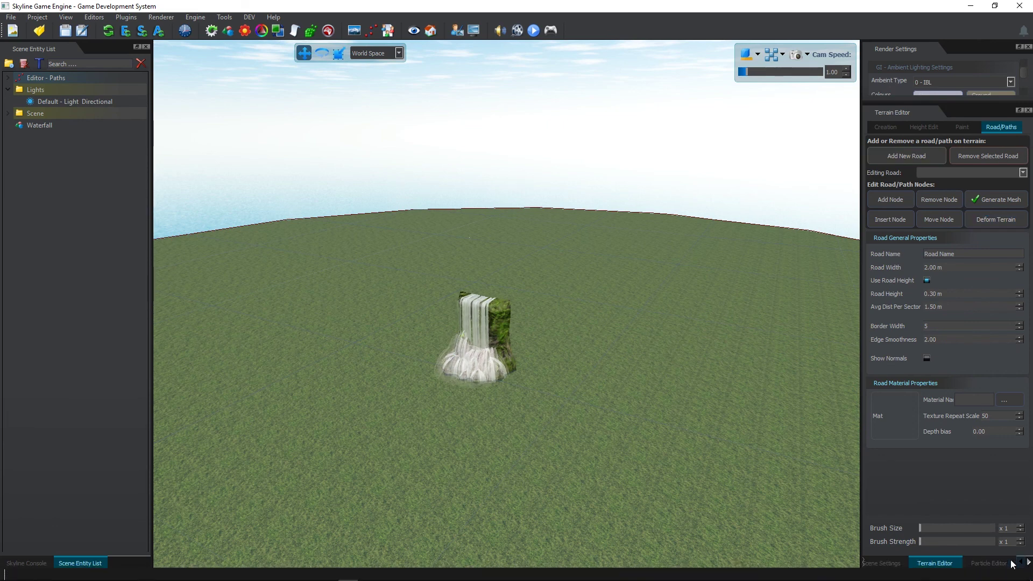
Bring up the Particle Editor and show the Game Objects library window again
{"action": "left_click", "coordinate": [1028, 563]}
{"action": "left_click", "coordinate": [989, 563]}
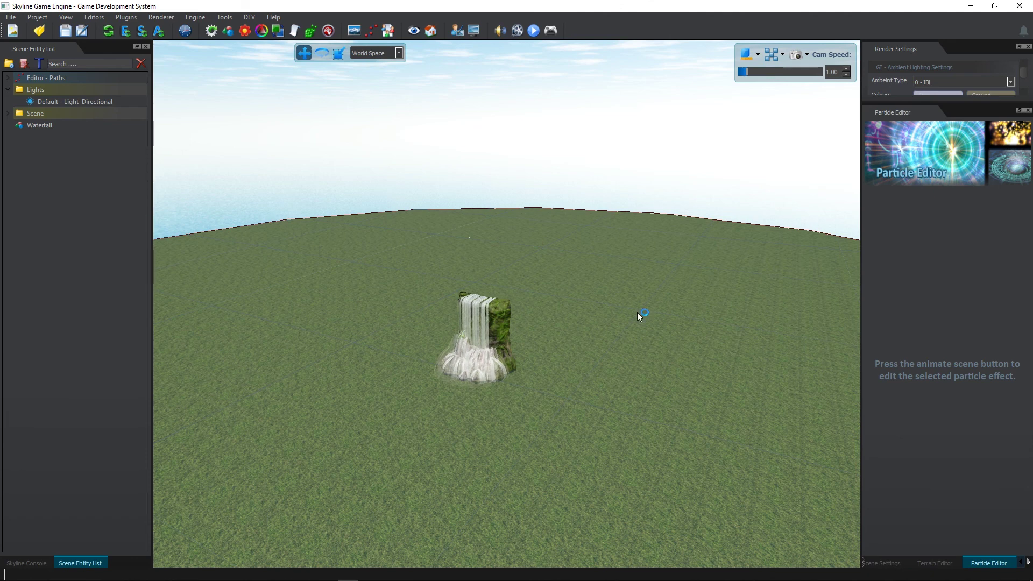
{"action": "right_click", "coordinate": [414, 21]}
{"action": "left_click", "coordinate": [466, 186]}
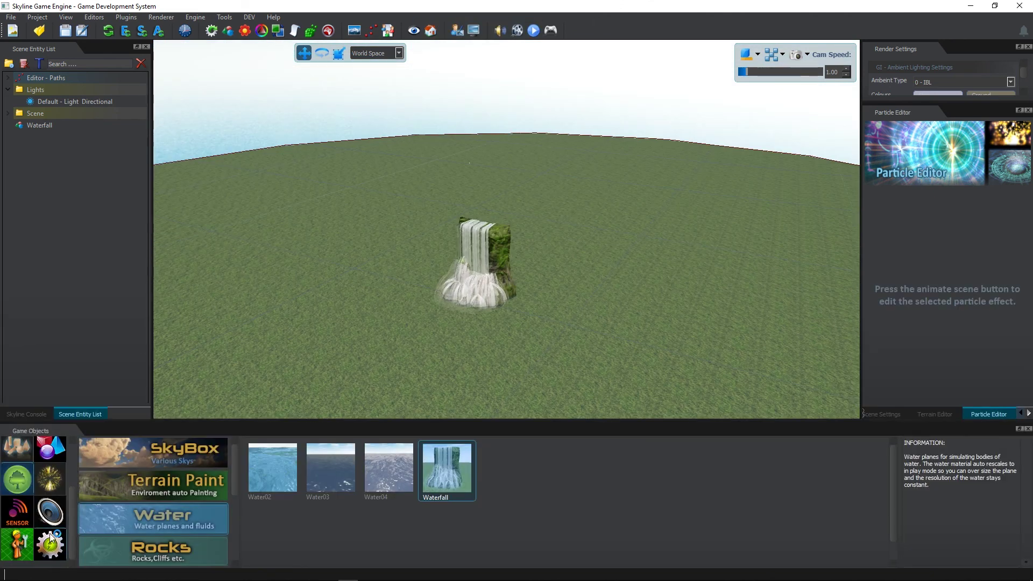
Place four Boom00 effects from the Fire Fx special effects category on the terrain beside and in front of the waterfall
{"action": "left_click", "coordinate": [50, 479]}
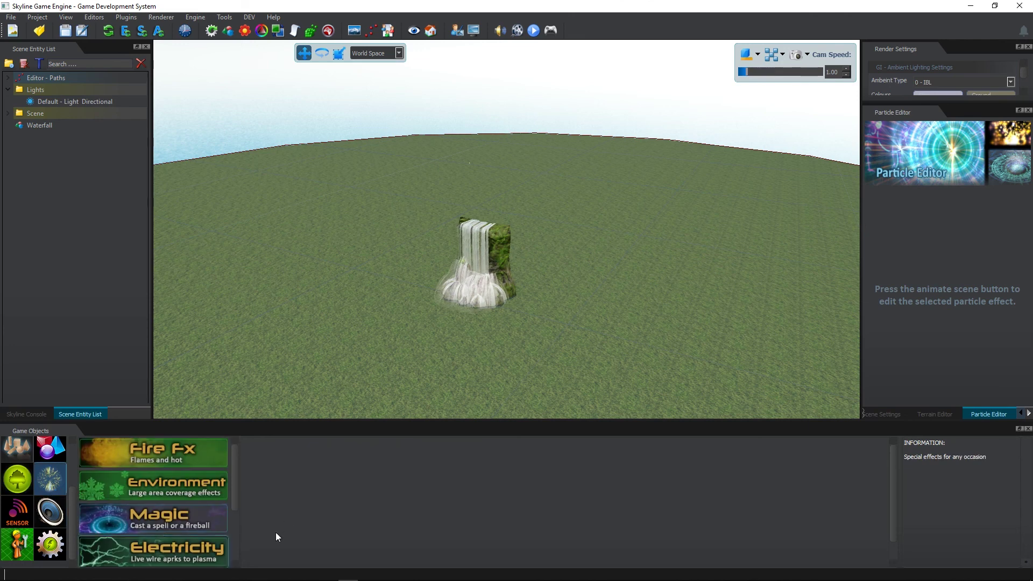
{"action": "left_click", "coordinate": [167, 460]}
{"action": "left_click", "coordinate": [286, 477]}
{"action": "left_click", "coordinate": [608, 295]}
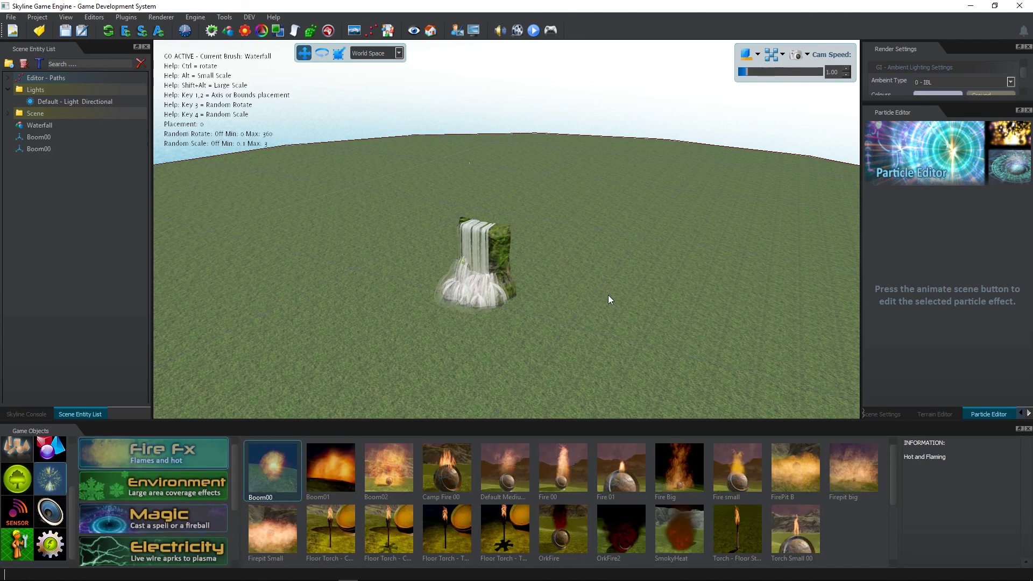
{"action": "left_click", "coordinate": [606, 317]}
{"action": "left_click", "coordinate": [547, 366]}
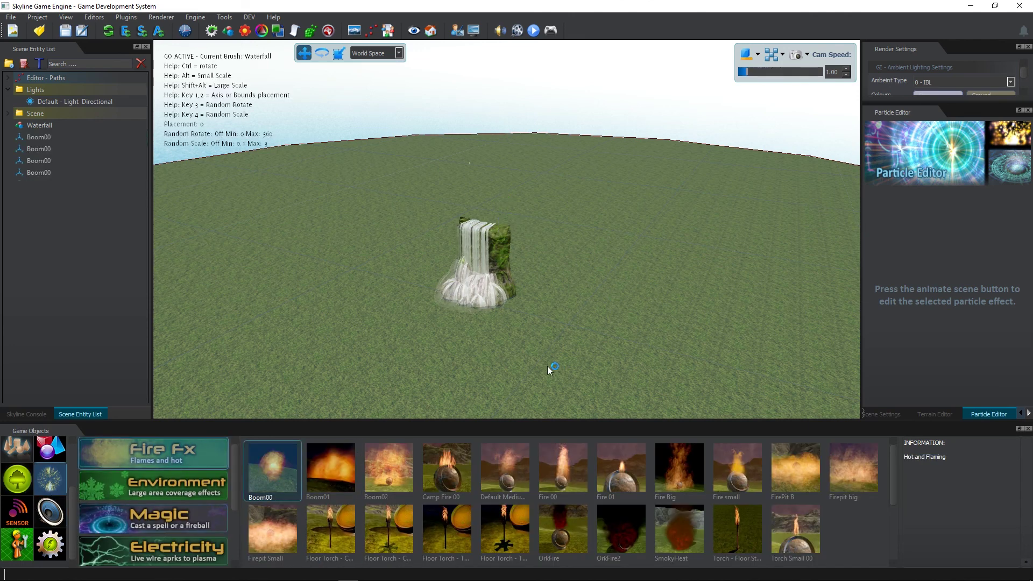
{"action": "left_click", "coordinate": [447, 359]}
{"action": "key", "text": "Escape"}
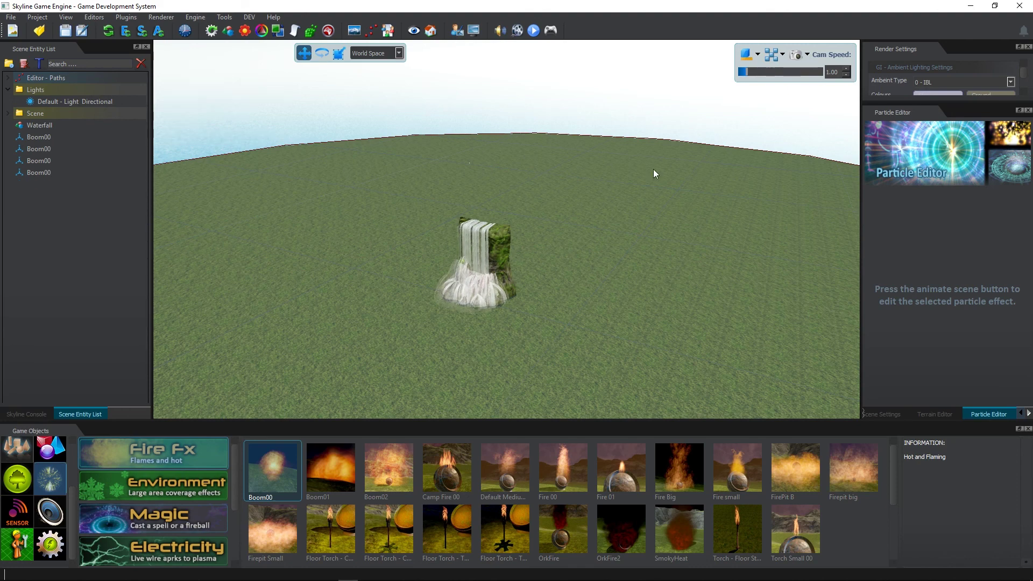
Animate the scene briefly to preview the placed Boom00 effects, and stop the animation
{"action": "left_click", "coordinate": [517, 31]}
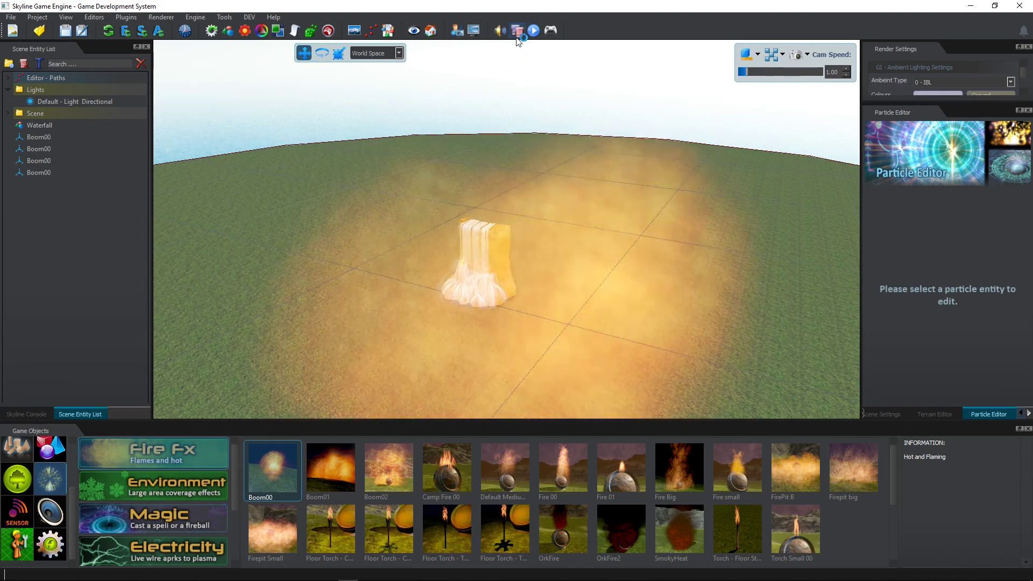
{"action": "left_click", "coordinate": [517, 30]}
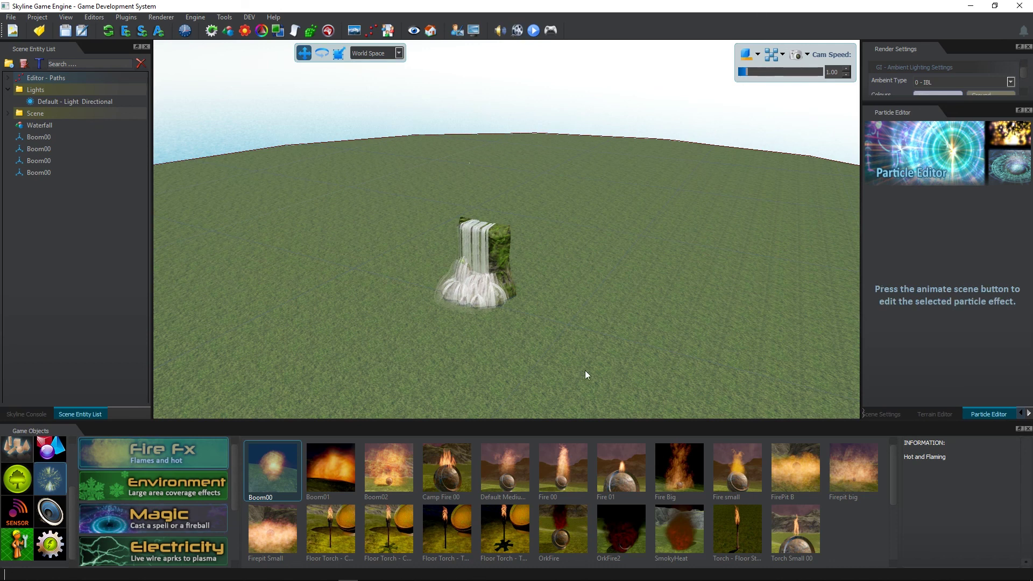
Select the first Boom00 entity, animate the scene and examine its Emitter, Particle and Material settings in the Particle Editor
{"action": "left_click", "coordinate": [48, 138]}
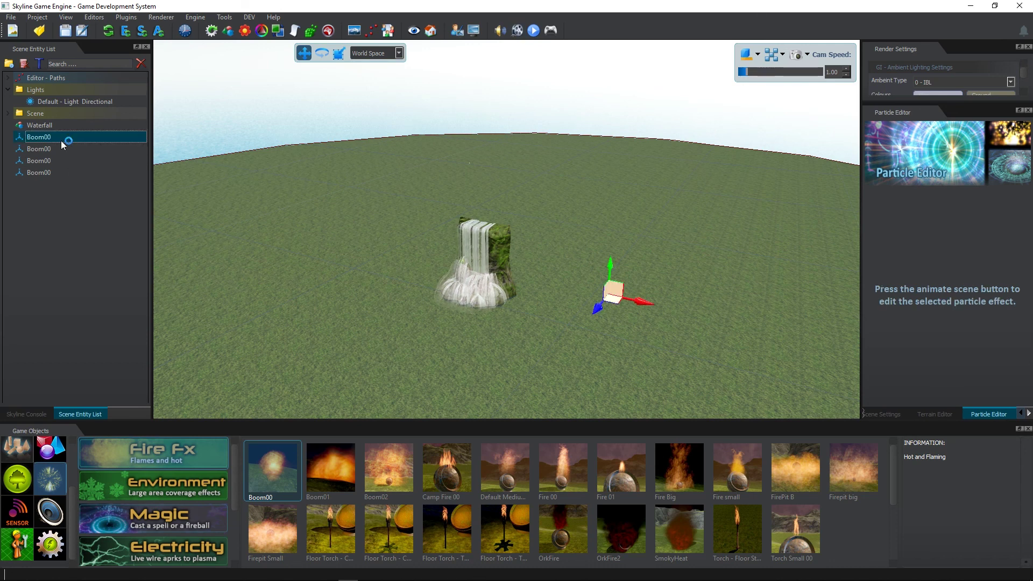
{"action": "left_click", "coordinate": [943, 415]}
{"action": "left_click", "coordinate": [983, 418]}
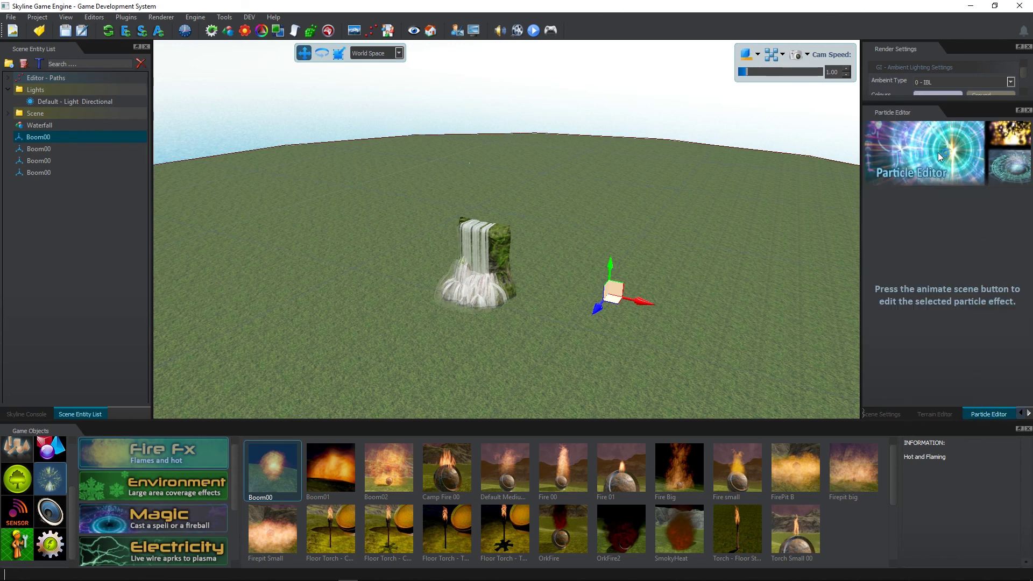
{"action": "left_click", "coordinate": [934, 414]}
{"action": "left_click", "coordinate": [973, 415]}
{"action": "left_click", "coordinate": [517, 30]}
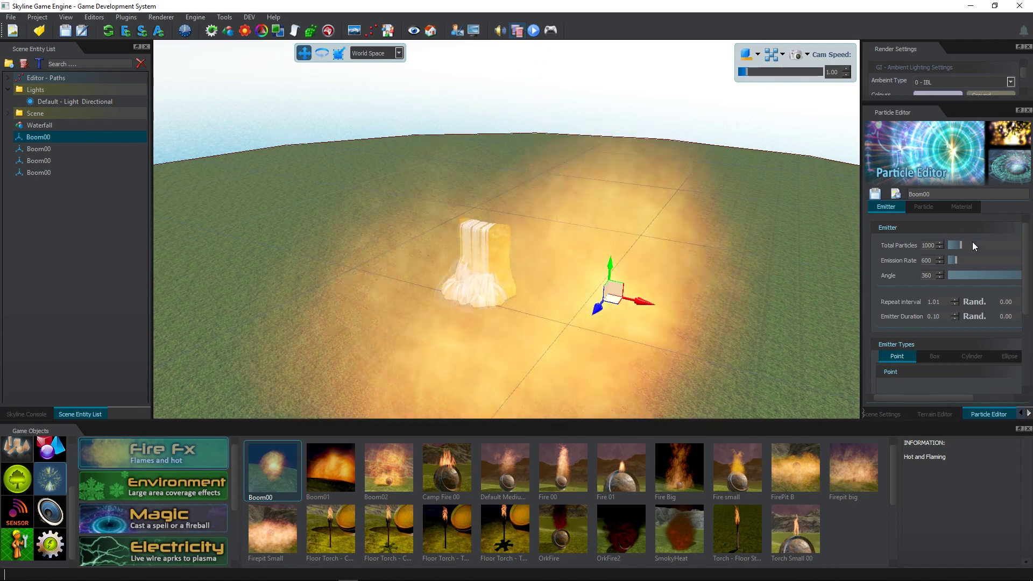
{"action": "scroll", "coordinate": [950, 273], "scroll_direction": "down", "scroll_amount": 5}
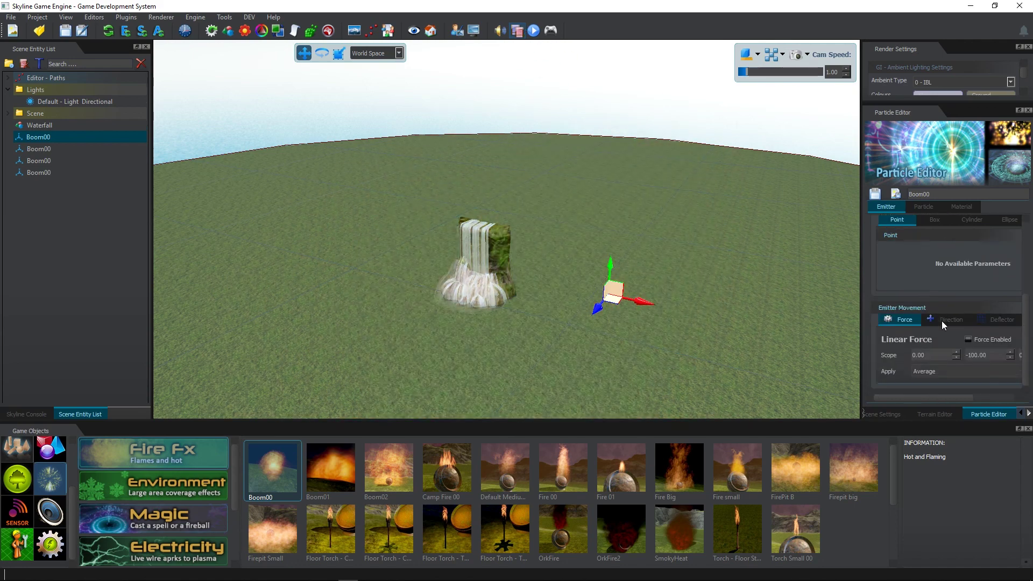
{"action": "left_click", "coordinate": [922, 208]}
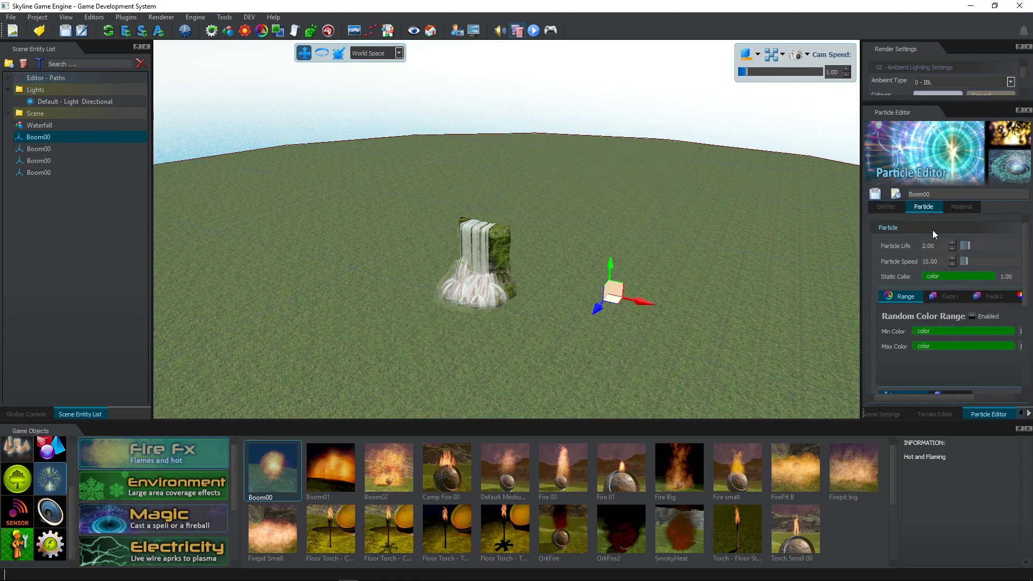
{"action": "left_click", "coordinate": [961, 207]}
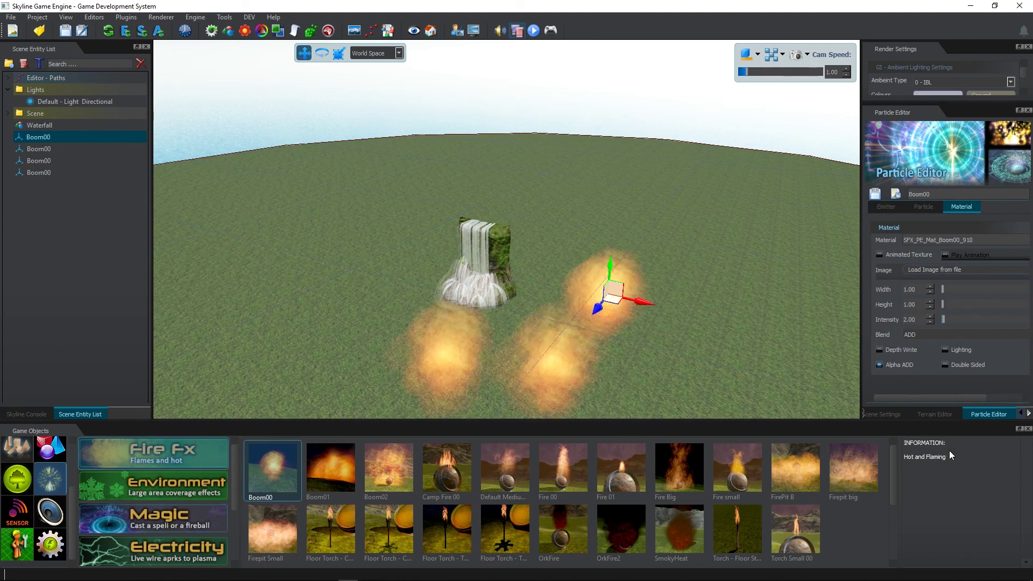